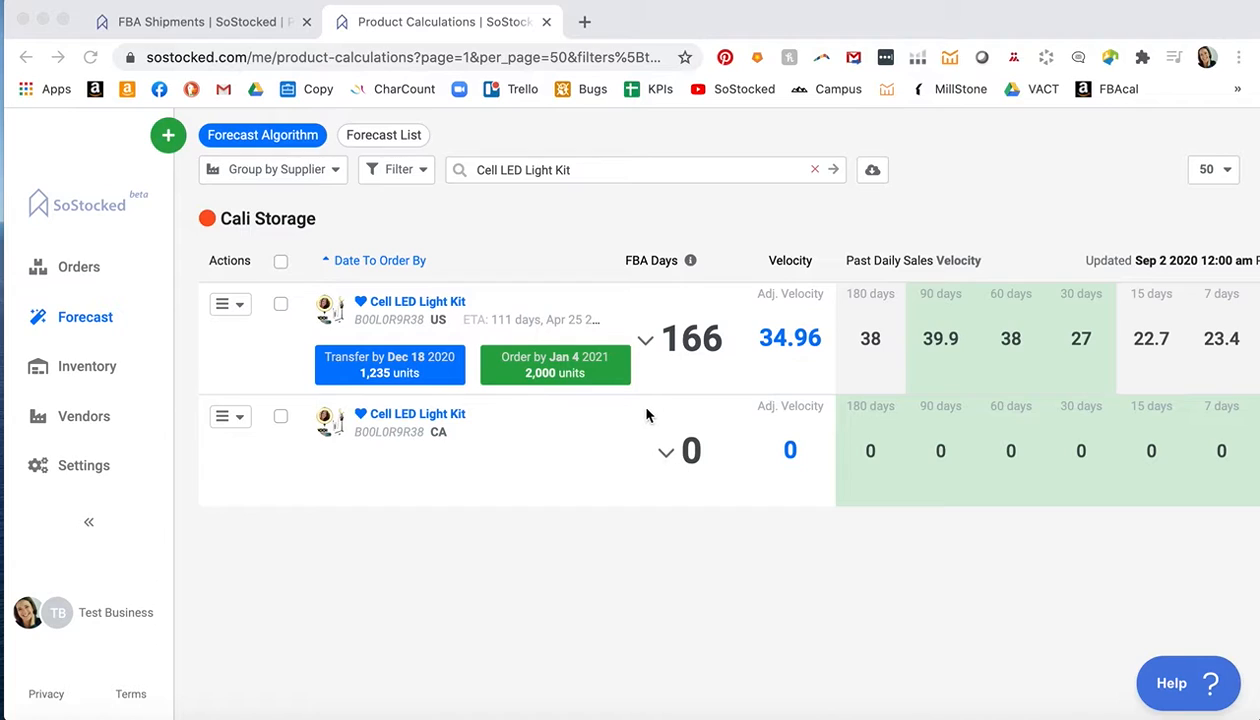
- Turn off the Show Only Reconcile filter on the FBA Shipments list
left_click(197, 31)
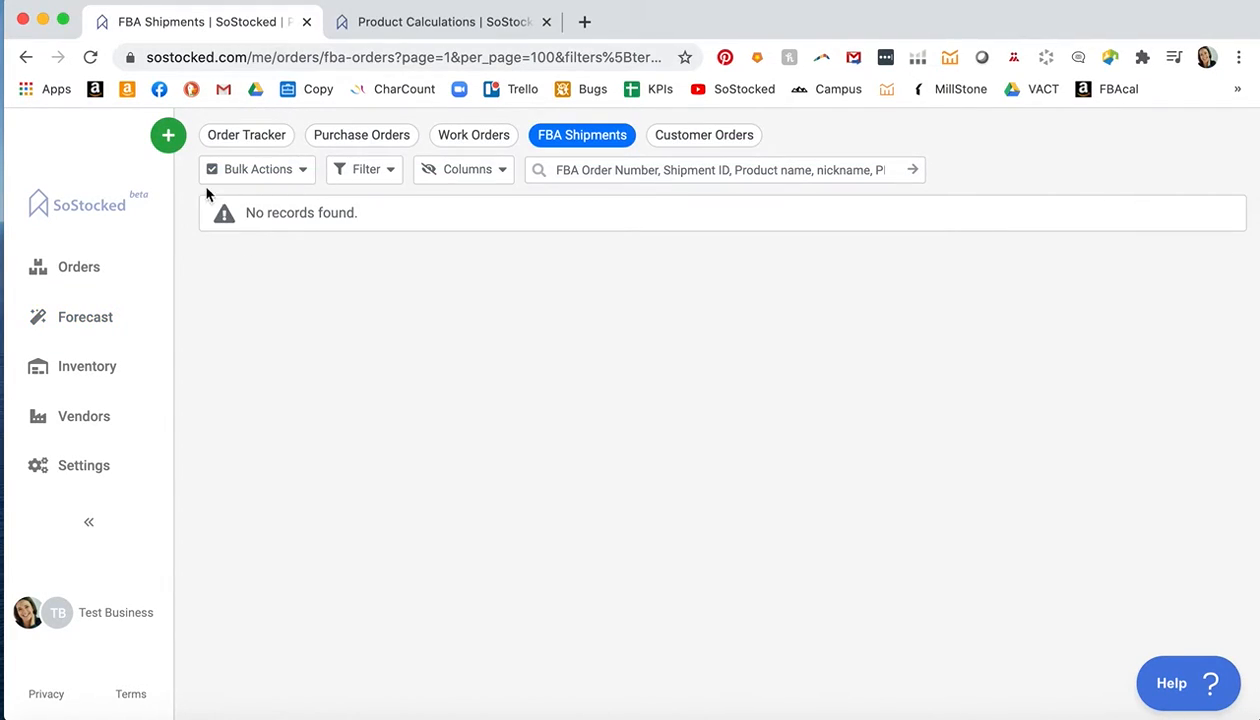
left_click(390, 171)
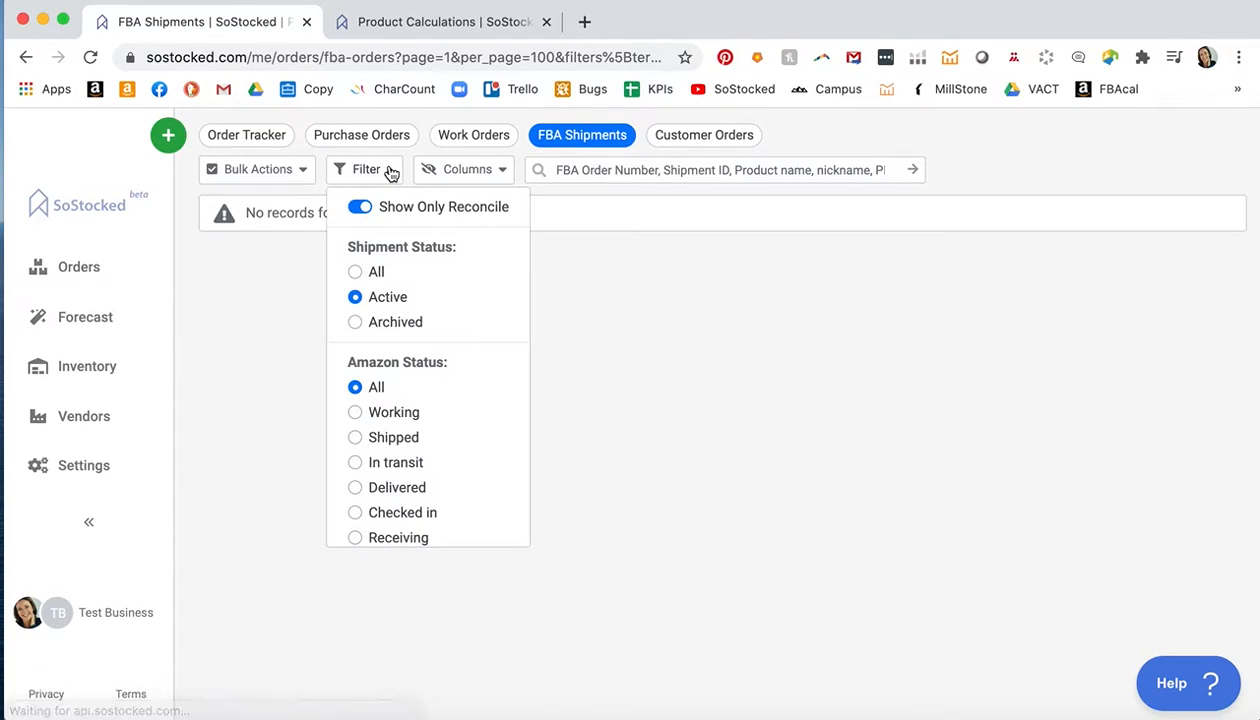
left_click(359, 208)
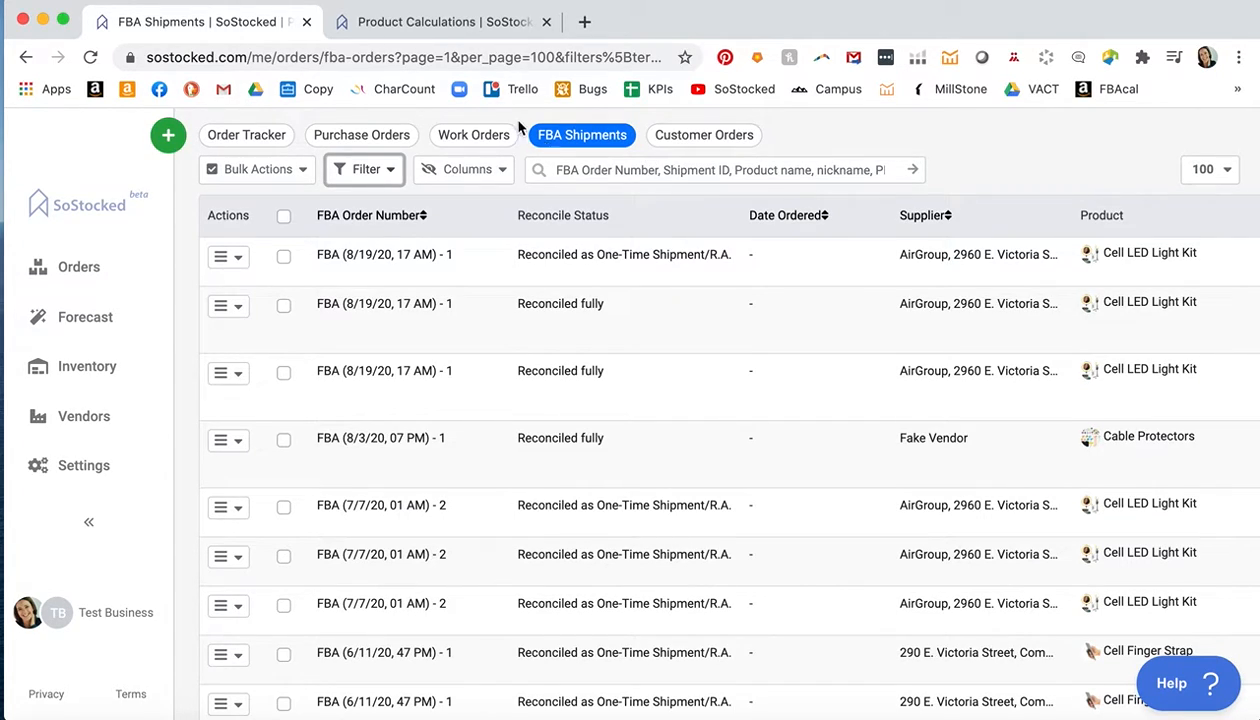
- Examine the FBA shipments' Reconciled To, Amazon Status and unit columns alongside the Cell LED Light Kit forecast
left_click(445, 23)
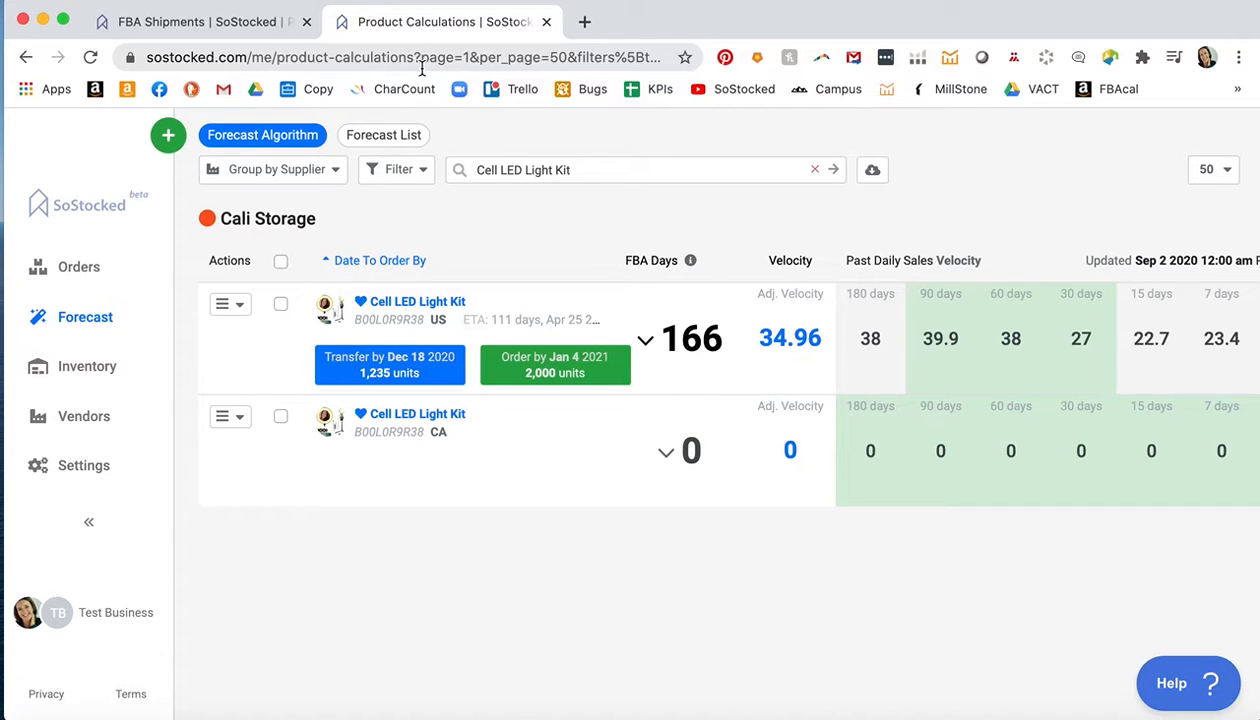
left_click(155, 24)
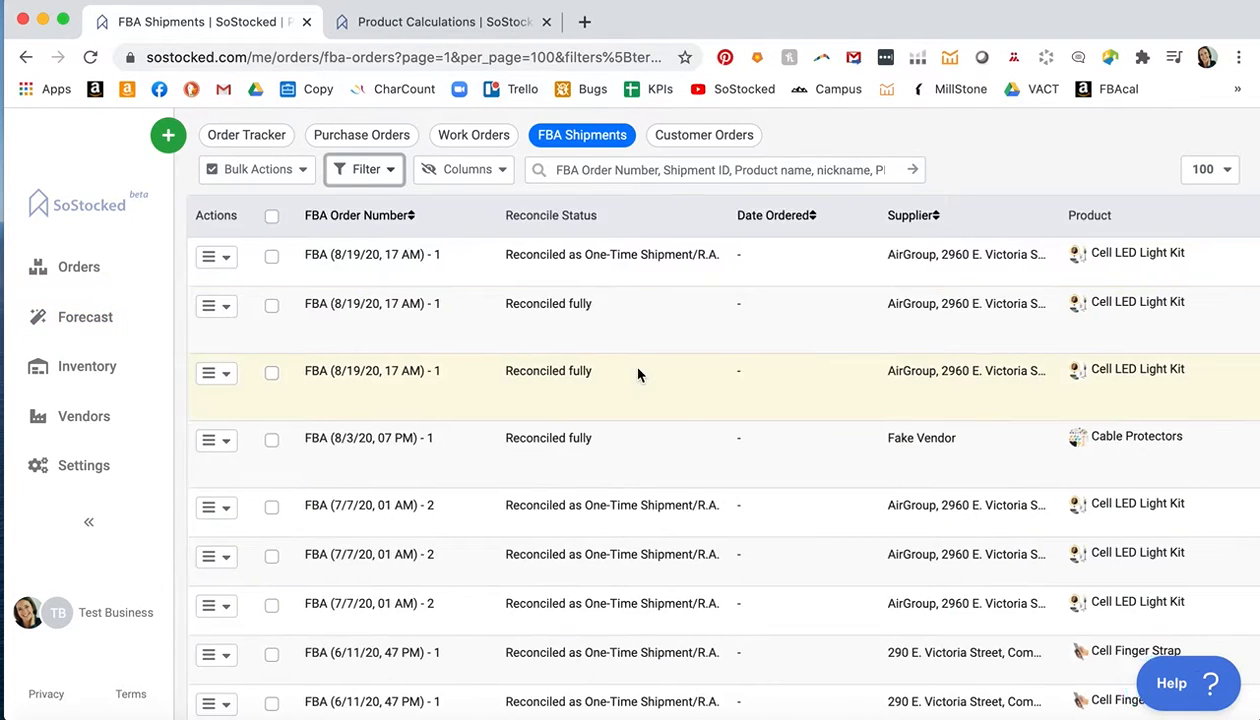
scroll(640, 372, "right", 15)
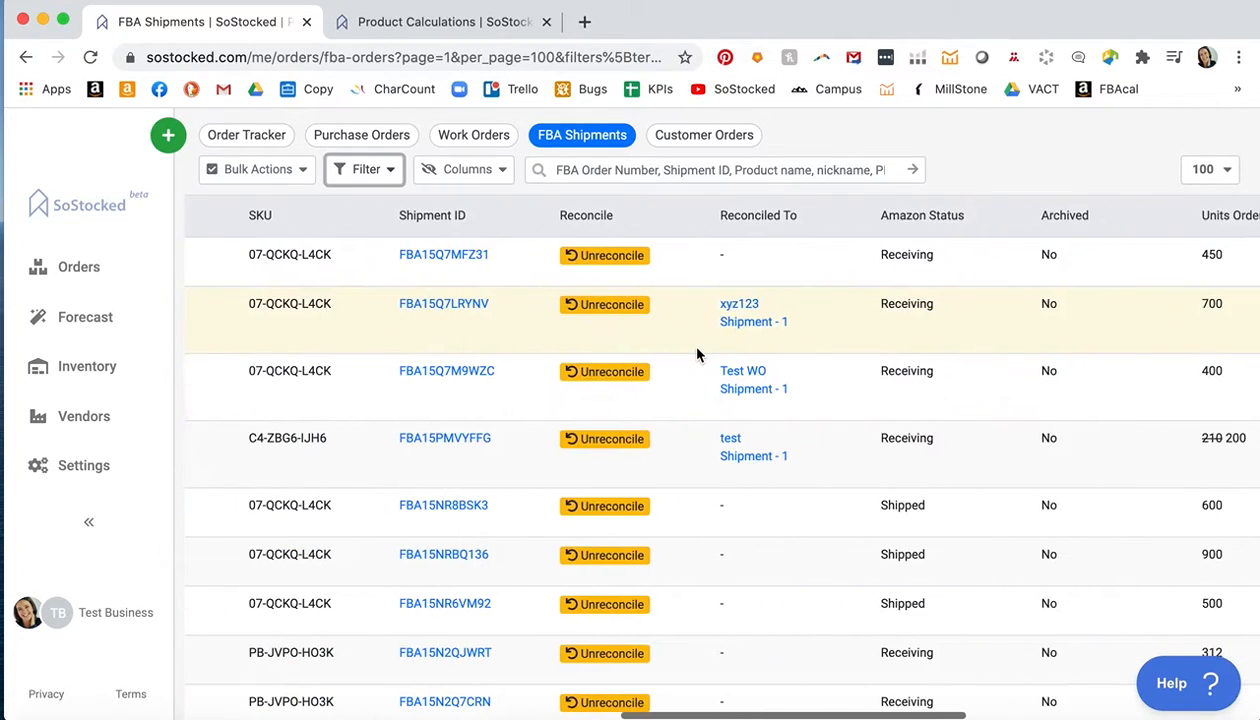
scroll(1125, 419, "right", 10)
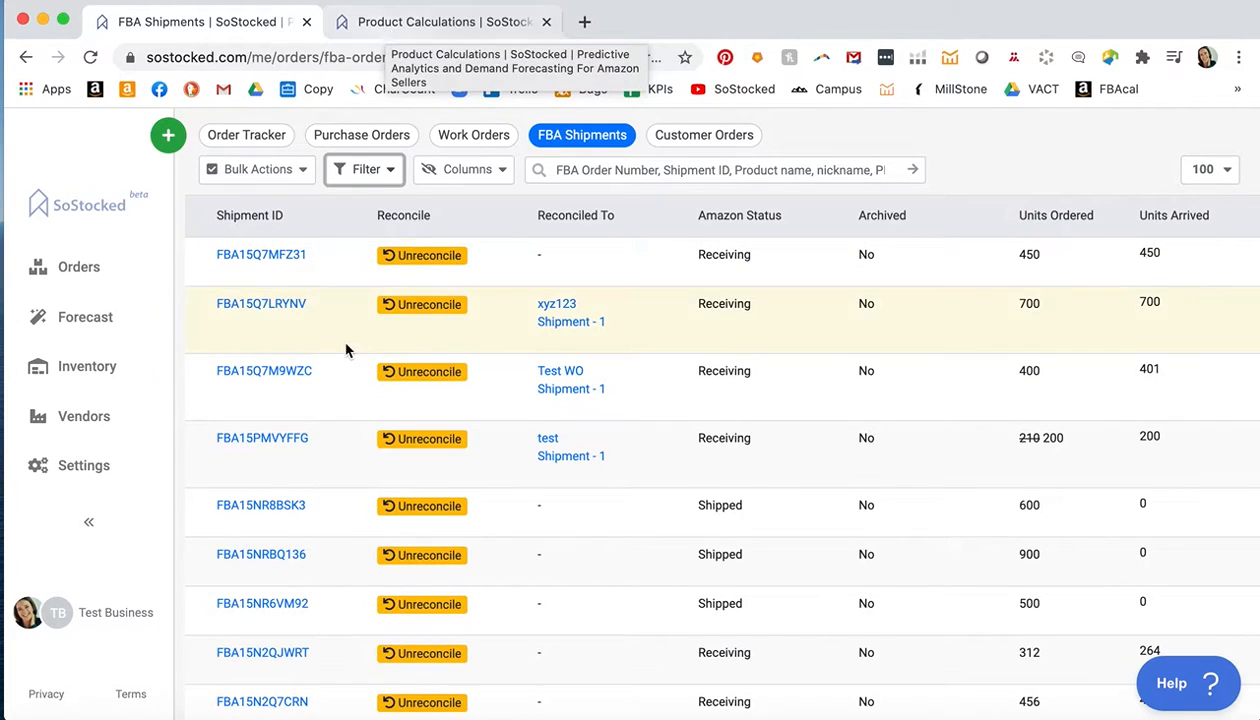
scroll(290, 290, "left", 2)
left_click(398, 24)
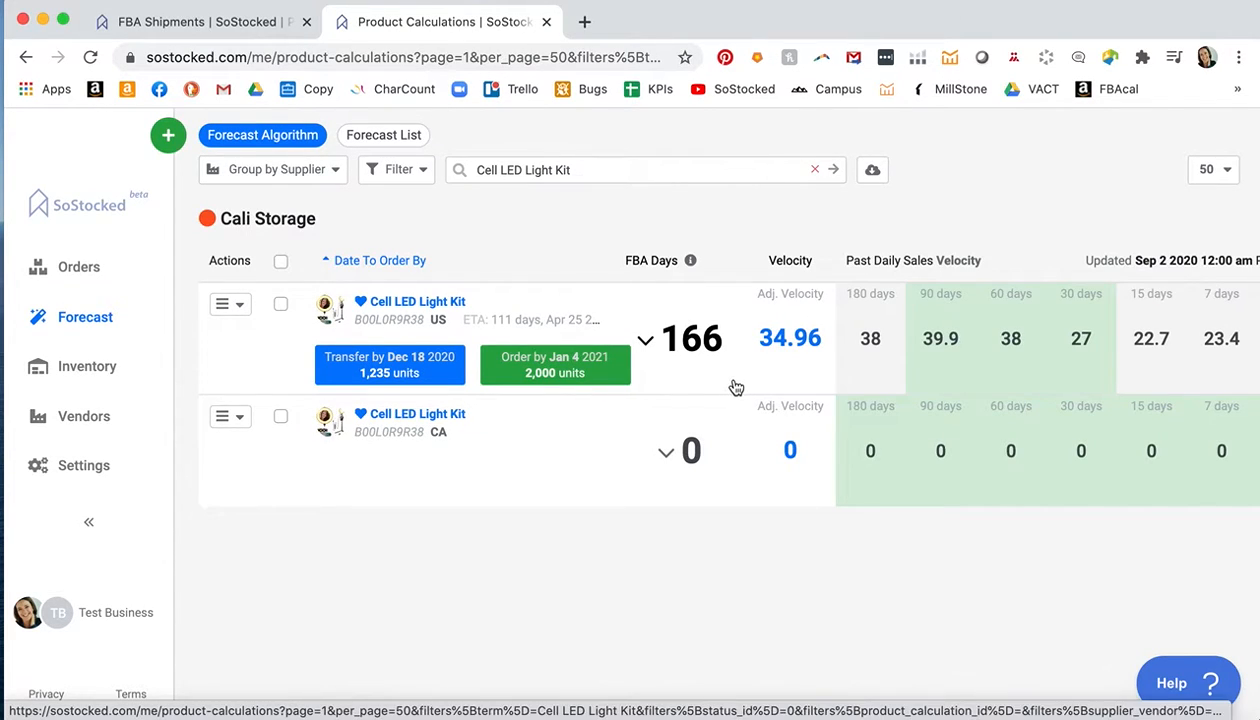
left_click(155, 24)
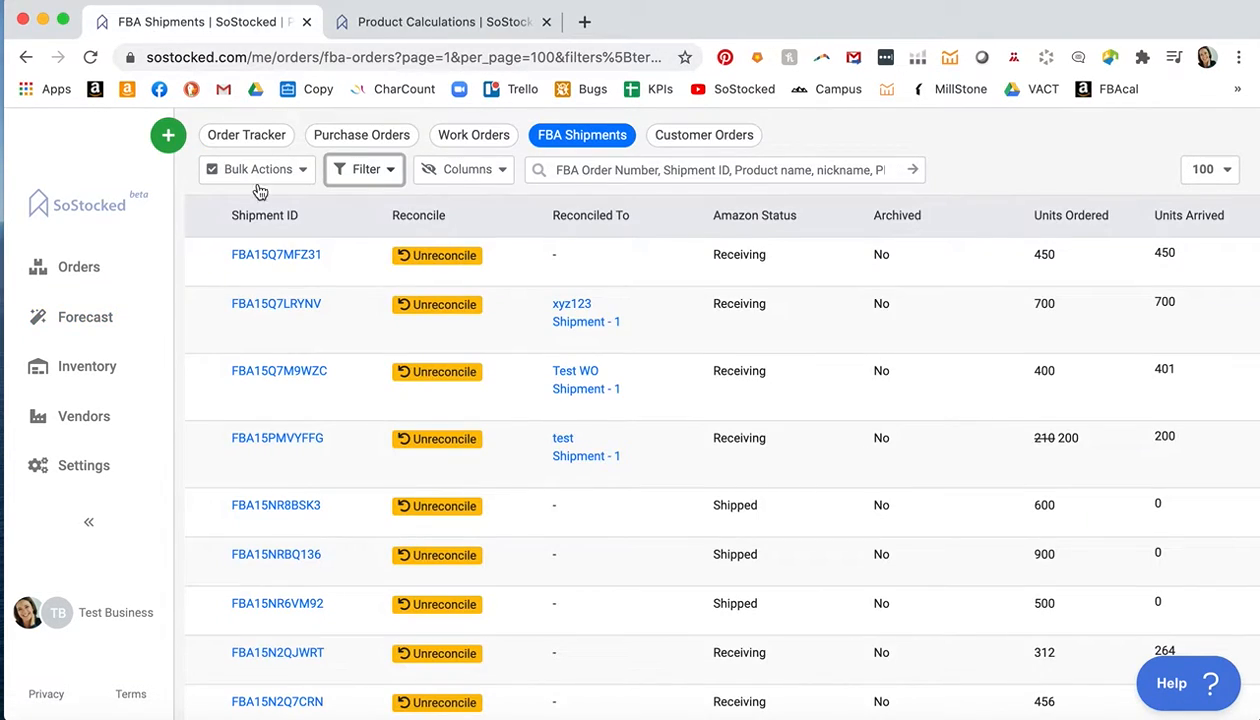
- Review the Reconcile Status of every listed FBA shipment, along with the supplier, product and Amazon Status
scroll(375, 400, "left", 5)
scroll(378, 408, "left", 10)
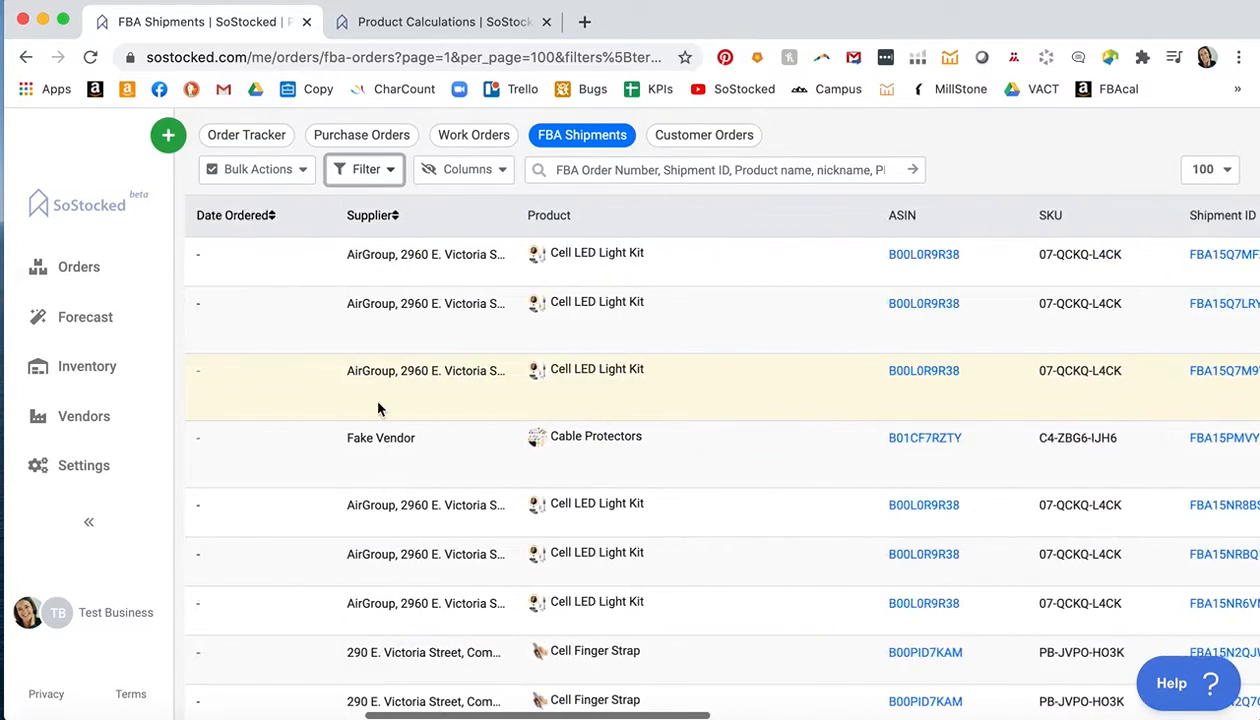
scroll(378, 408, "left", 2)
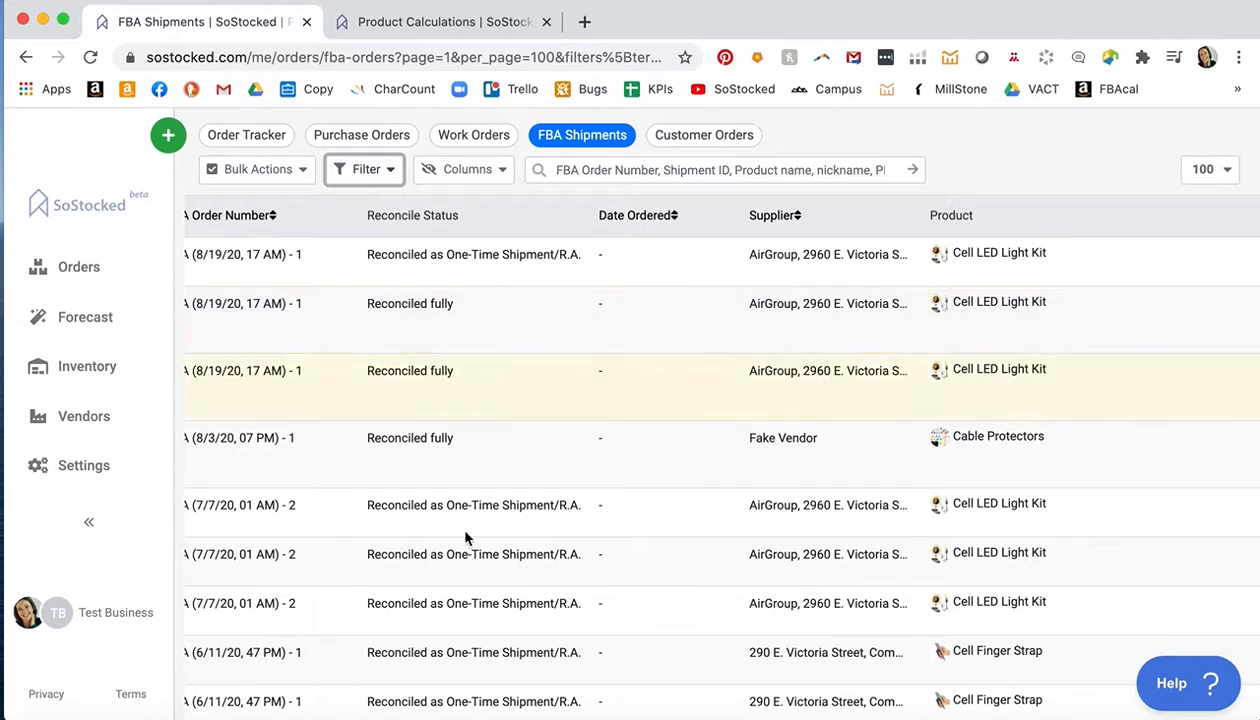
scroll(464, 534, "down", 3)
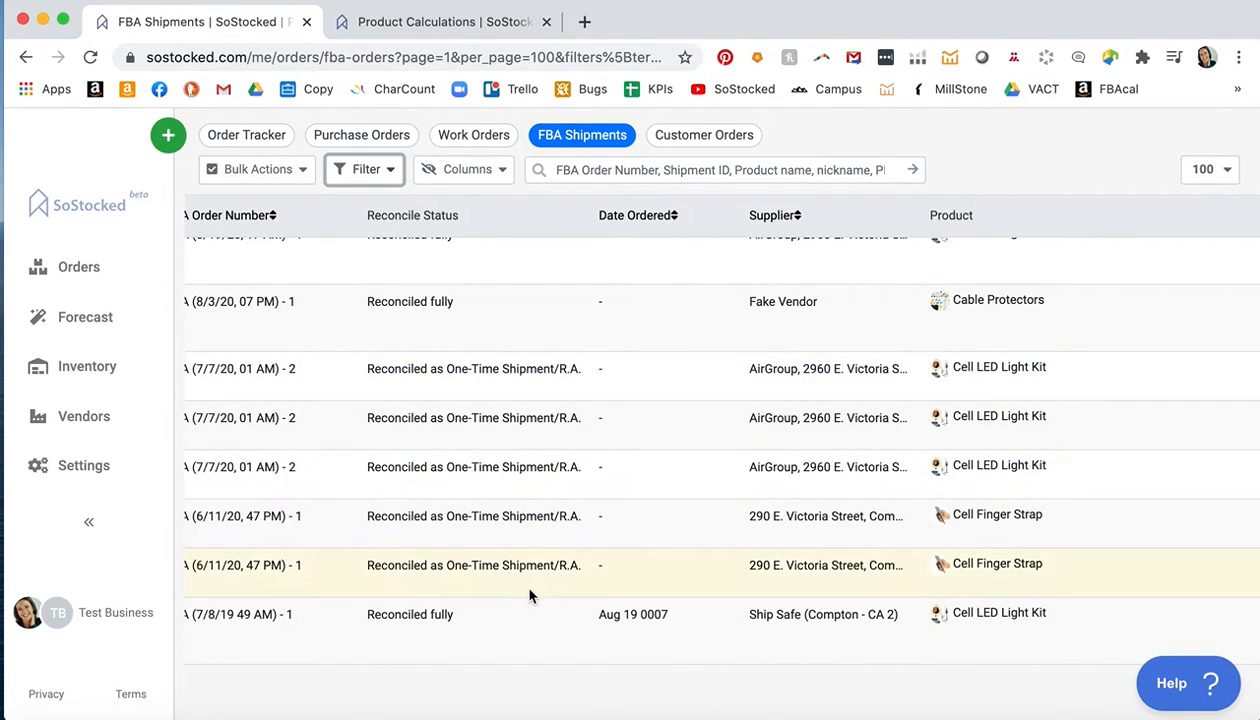
scroll(600, 510, "up", 3)
scroll(600, 510, "right", 10)
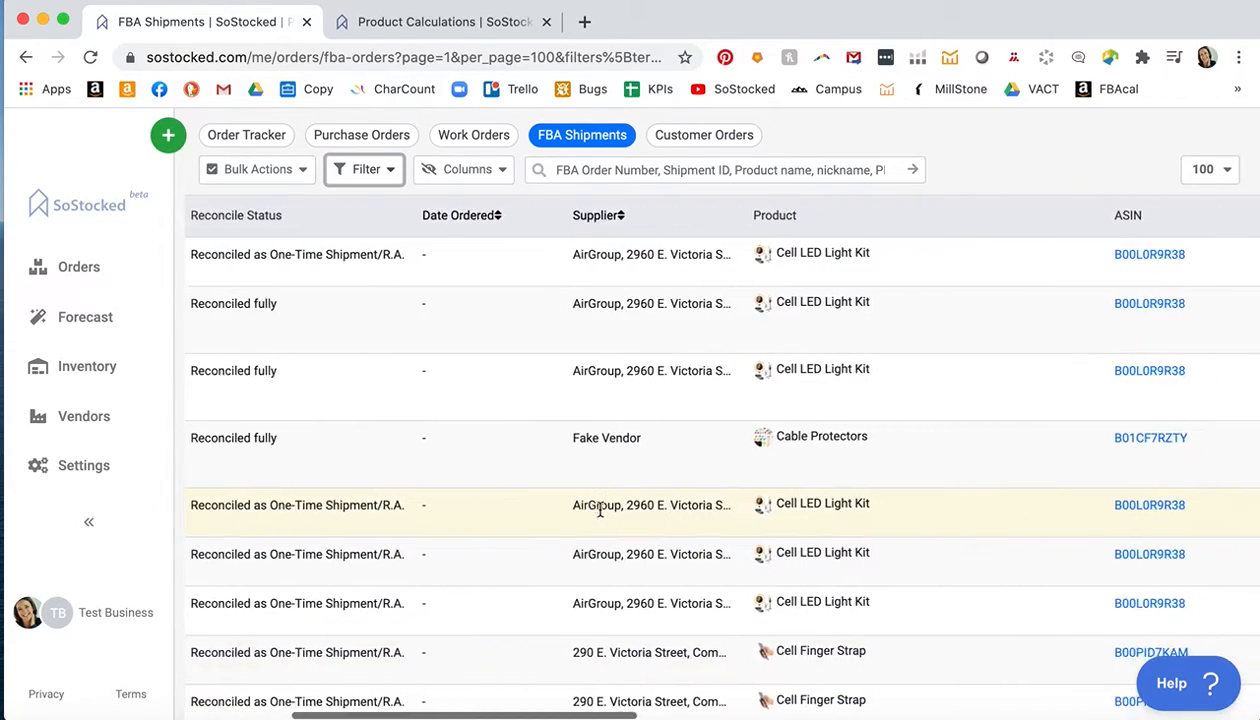
scroll(600, 515, "right", 5)
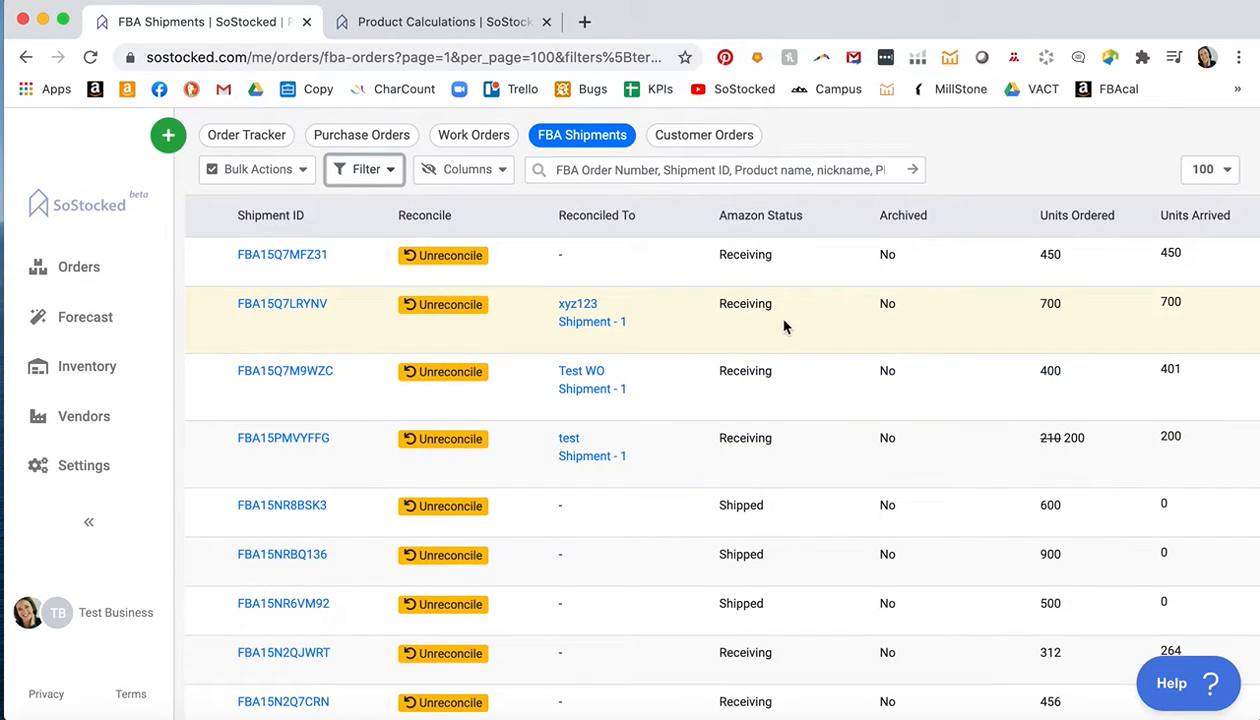
- Expand the US Cell LED Light Kit forecast and inspect the shipments behind the Sep 23 2020 FBA inventory in the Inventory Timeline
left_click(456, 32)
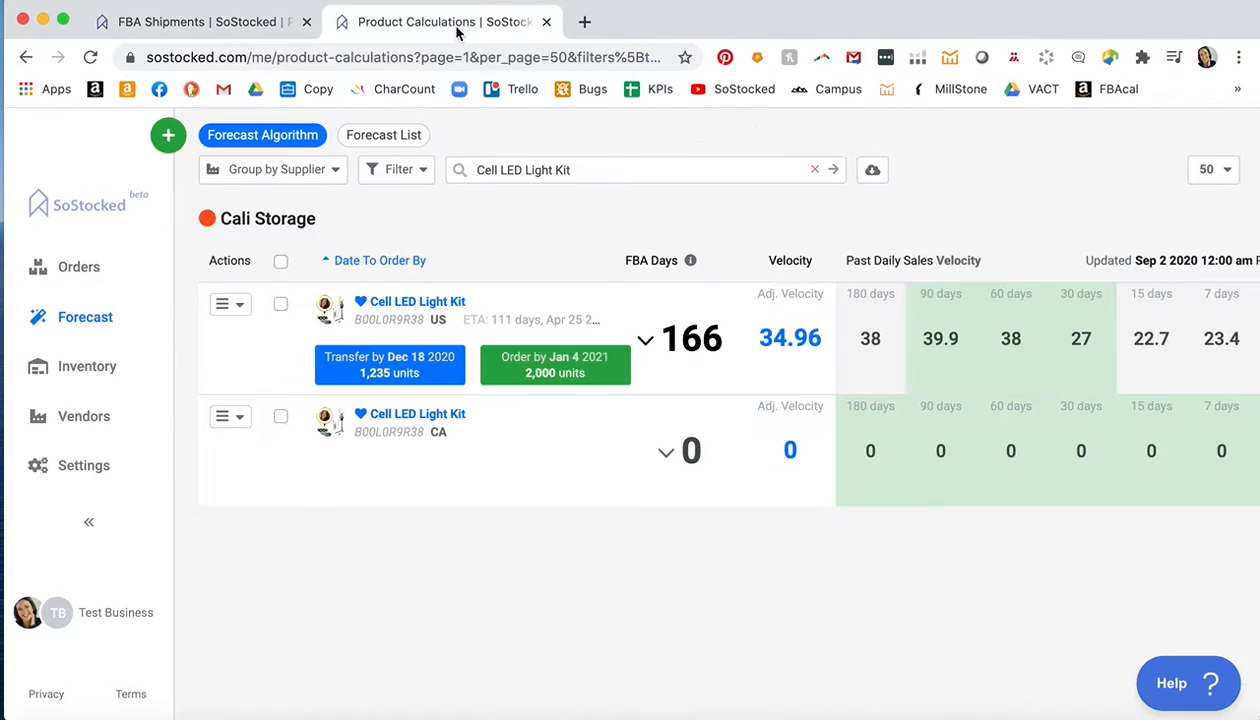
left_click(688, 348)
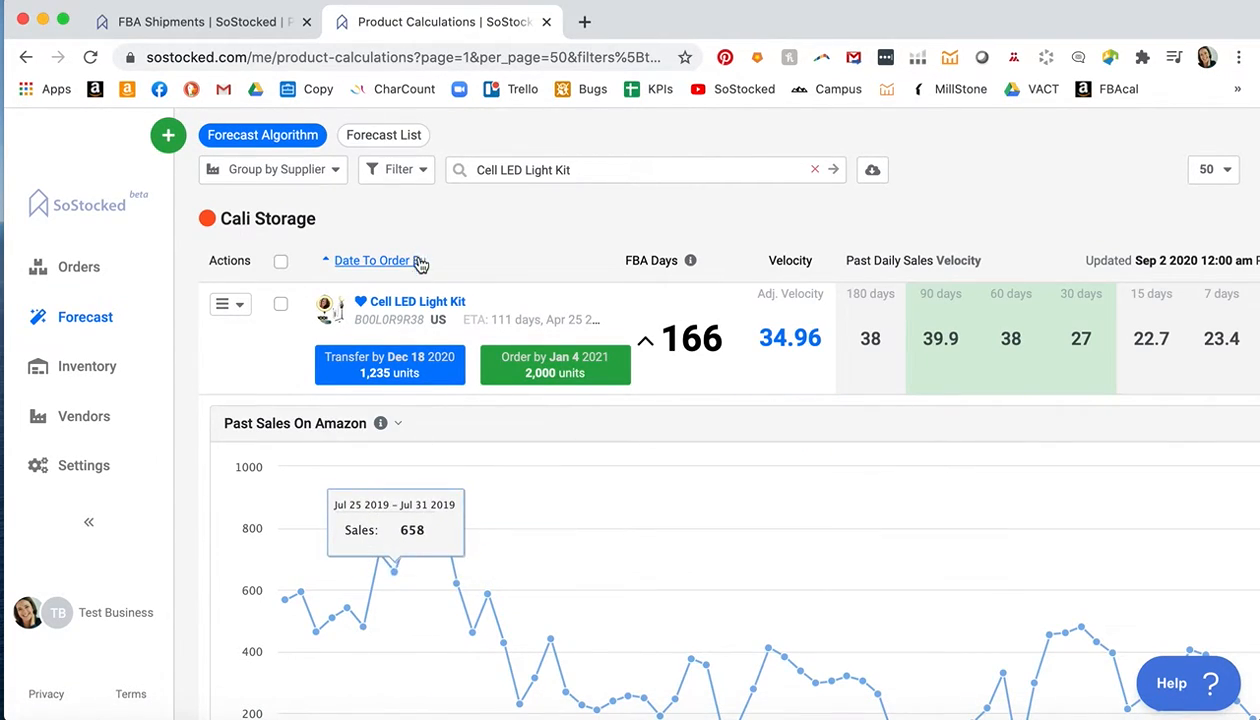
scroll(396, 571, "down", 1)
scroll(396, 571, "down", 8)
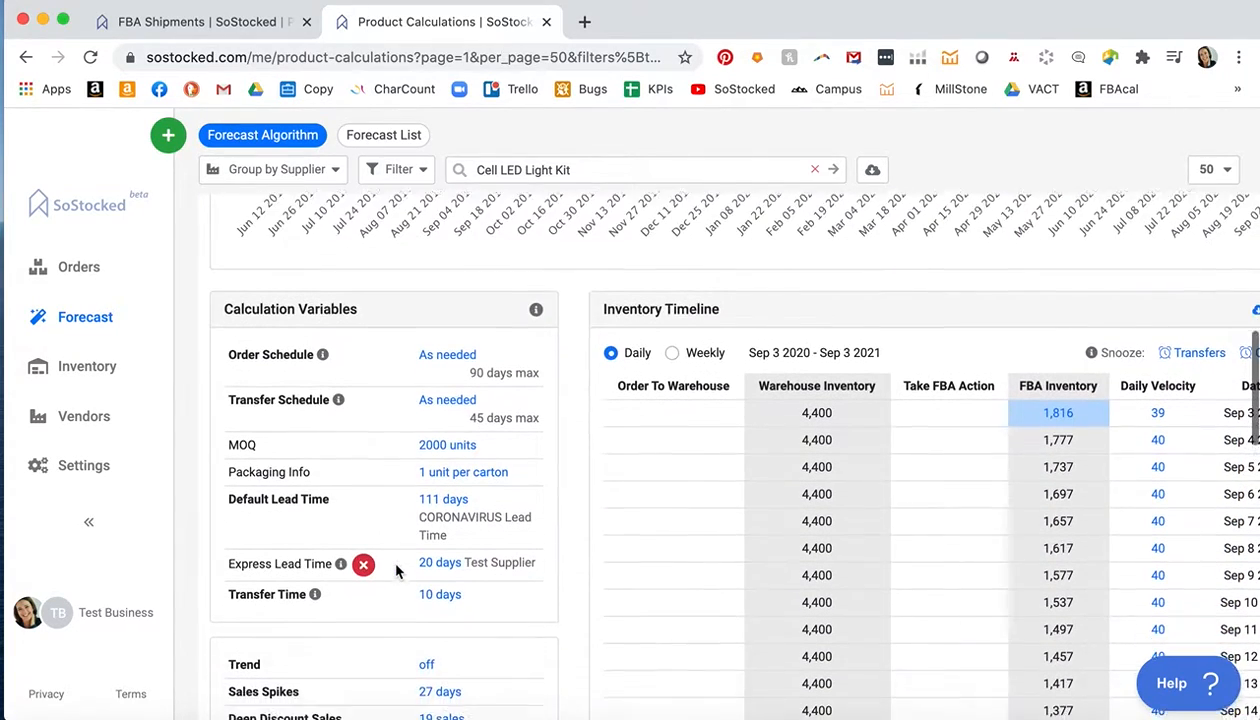
scroll(790, 538, "right", 3)
scroll(815, 570, "down", 5)
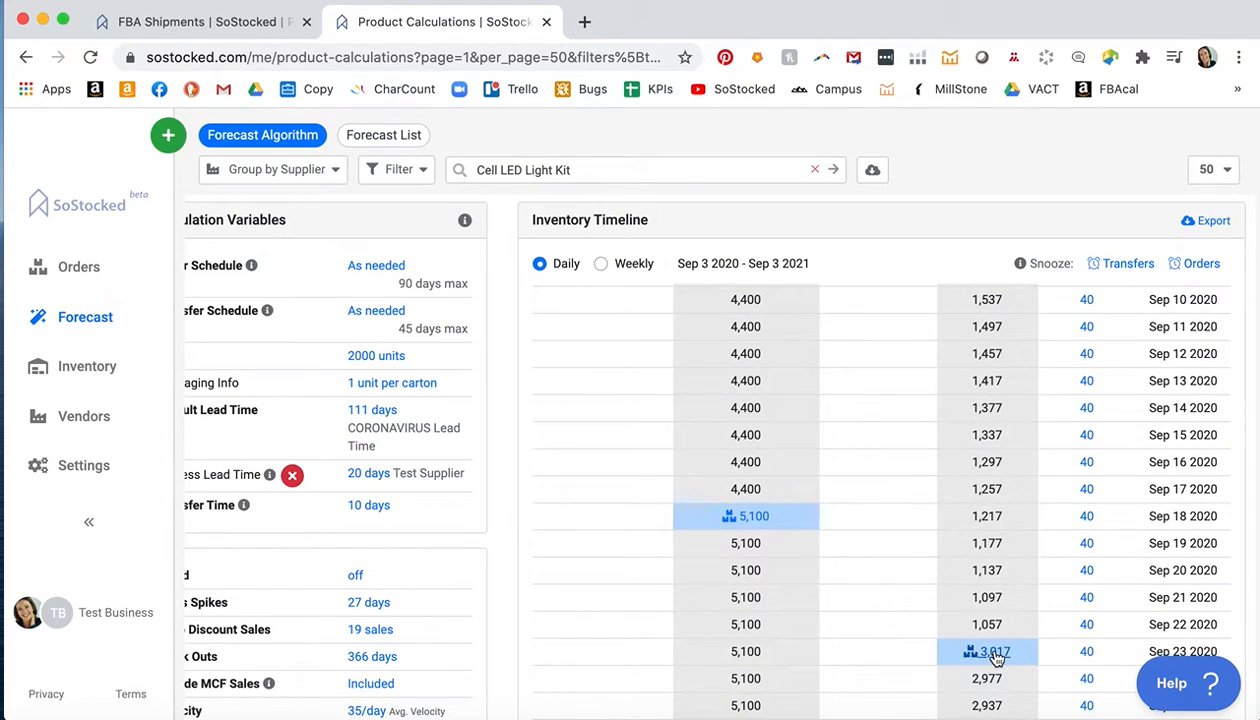
mouse_move(997, 657)
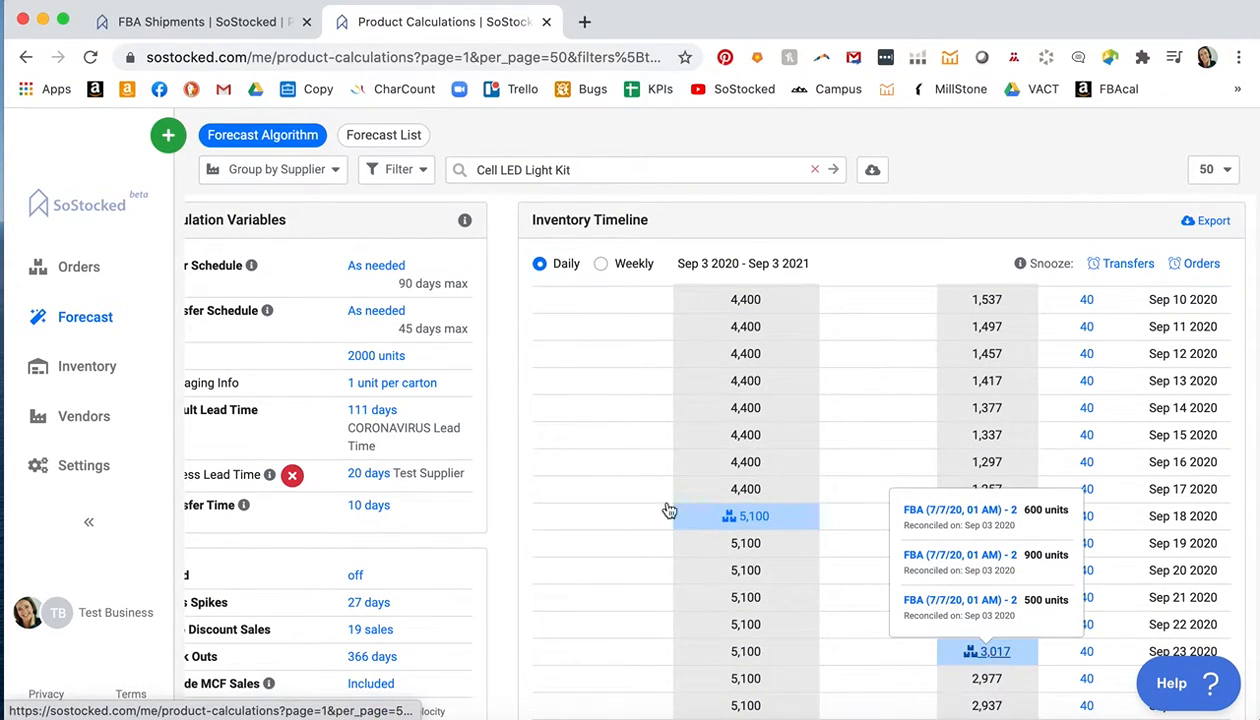
- Find the FBA (7/7/20, 01 AM) - 2 shipments in the FBA Shipments list and check their reconciliation, Amazon Status and units
left_click(155, 20)
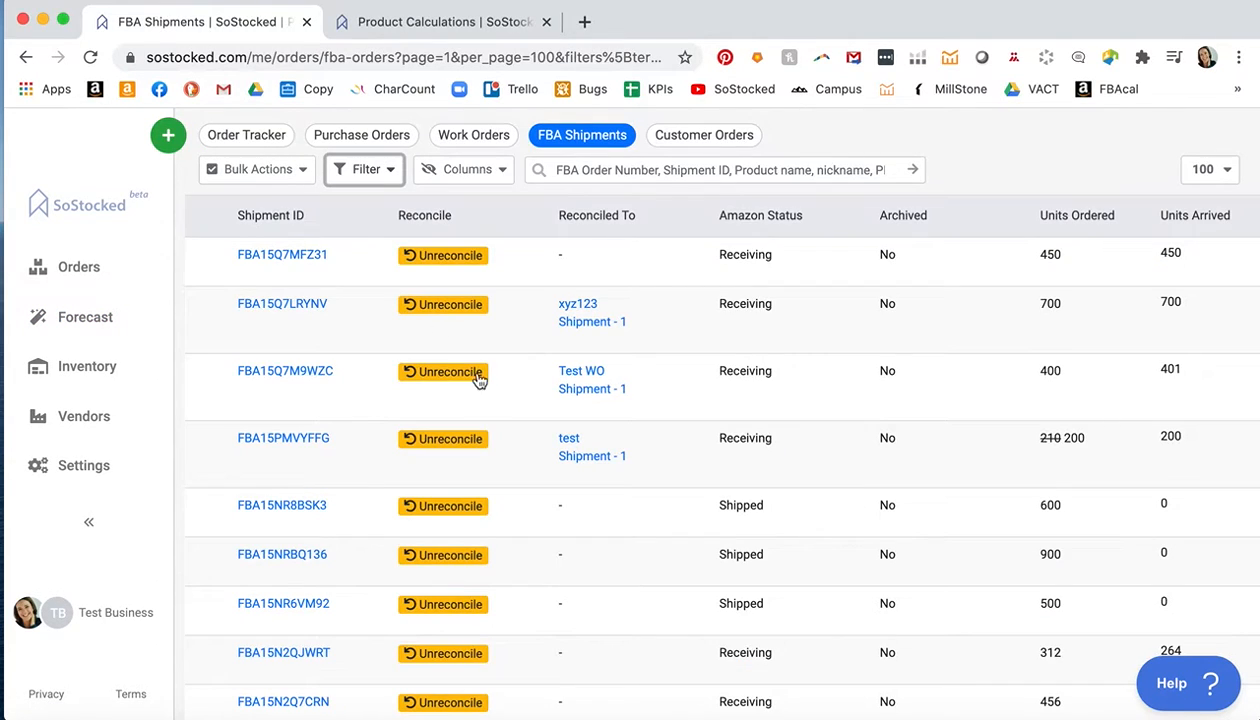
scroll(545, 438, "left", 3)
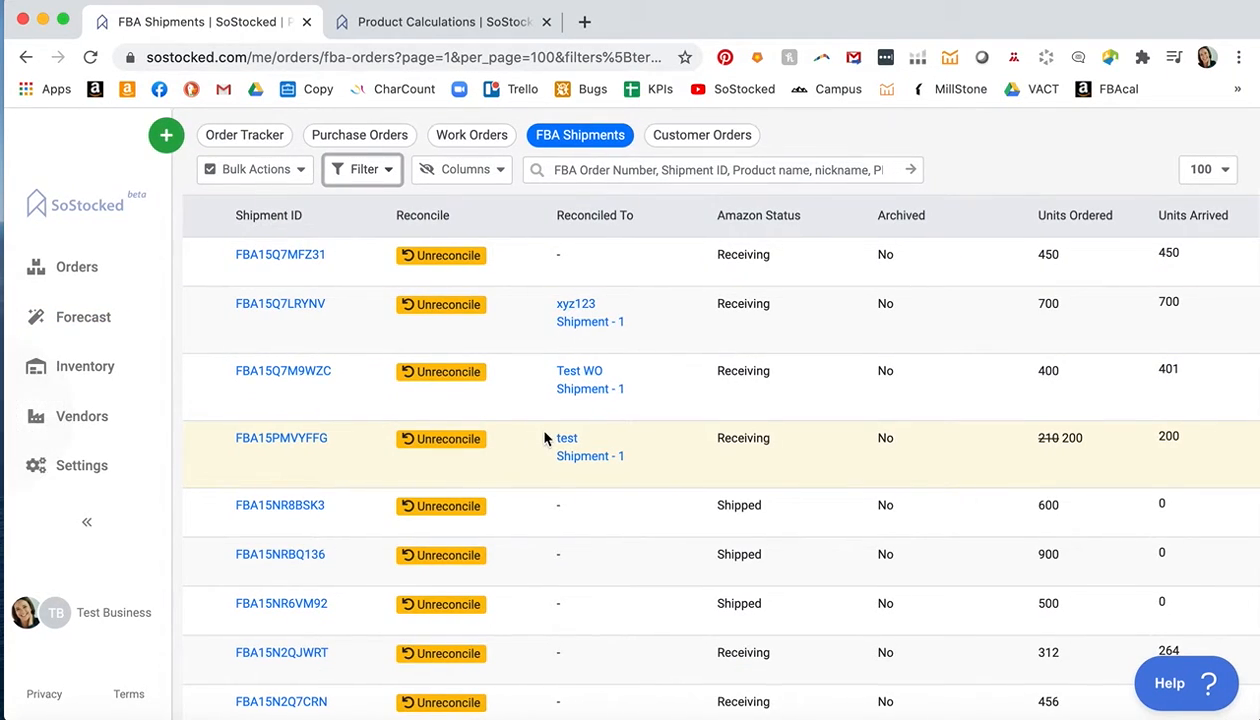
scroll(406, 360, "left", 10)
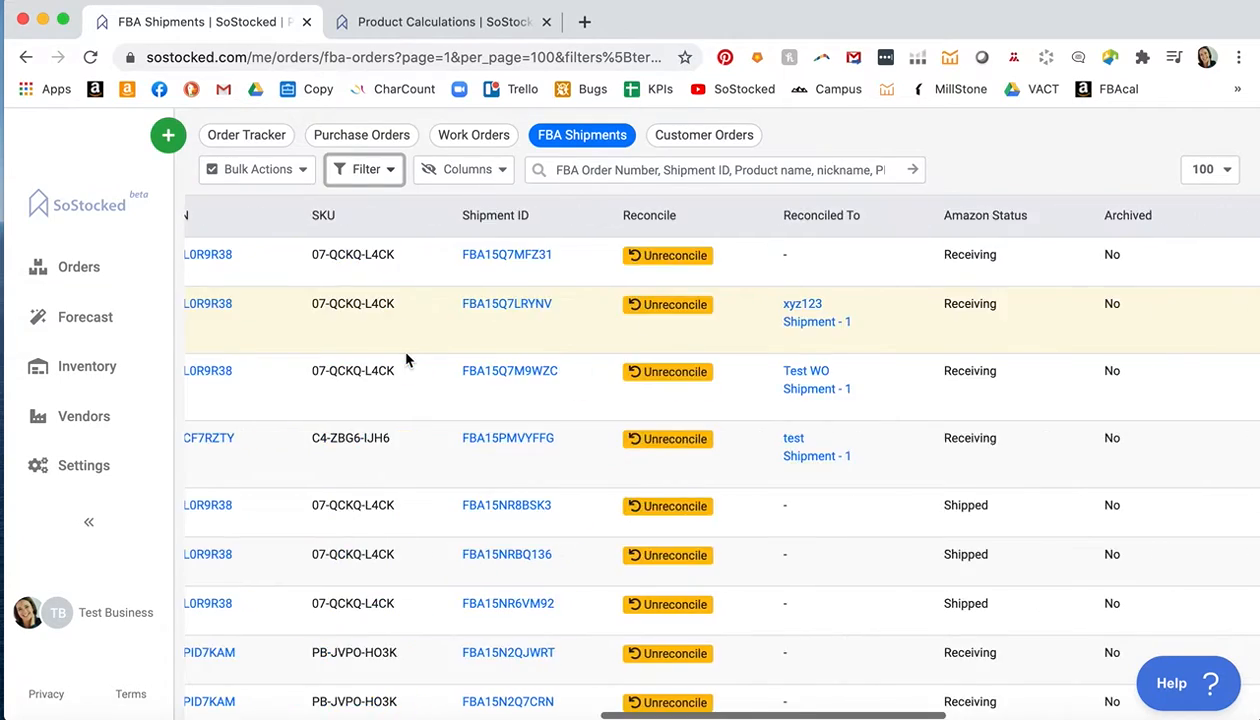
scroll(416, 362, "left", 5)
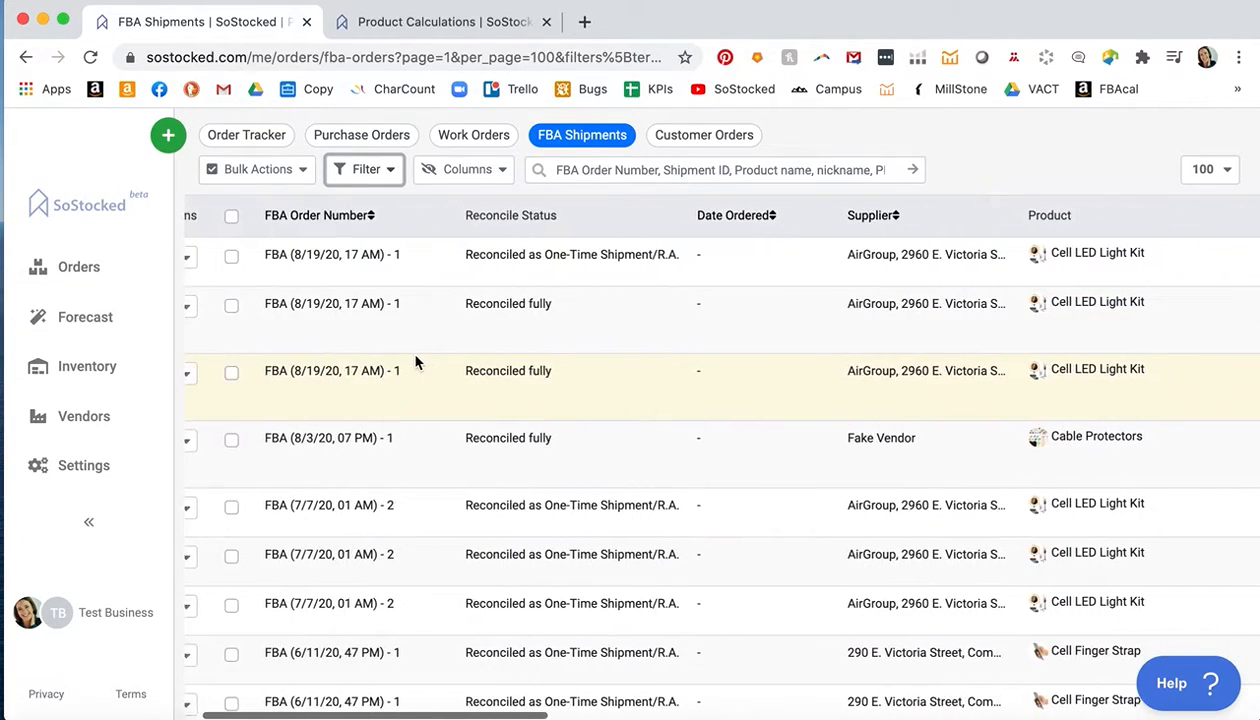
scroll(661, 428, "down", 2)
scroll(638, 453, "right", 1)
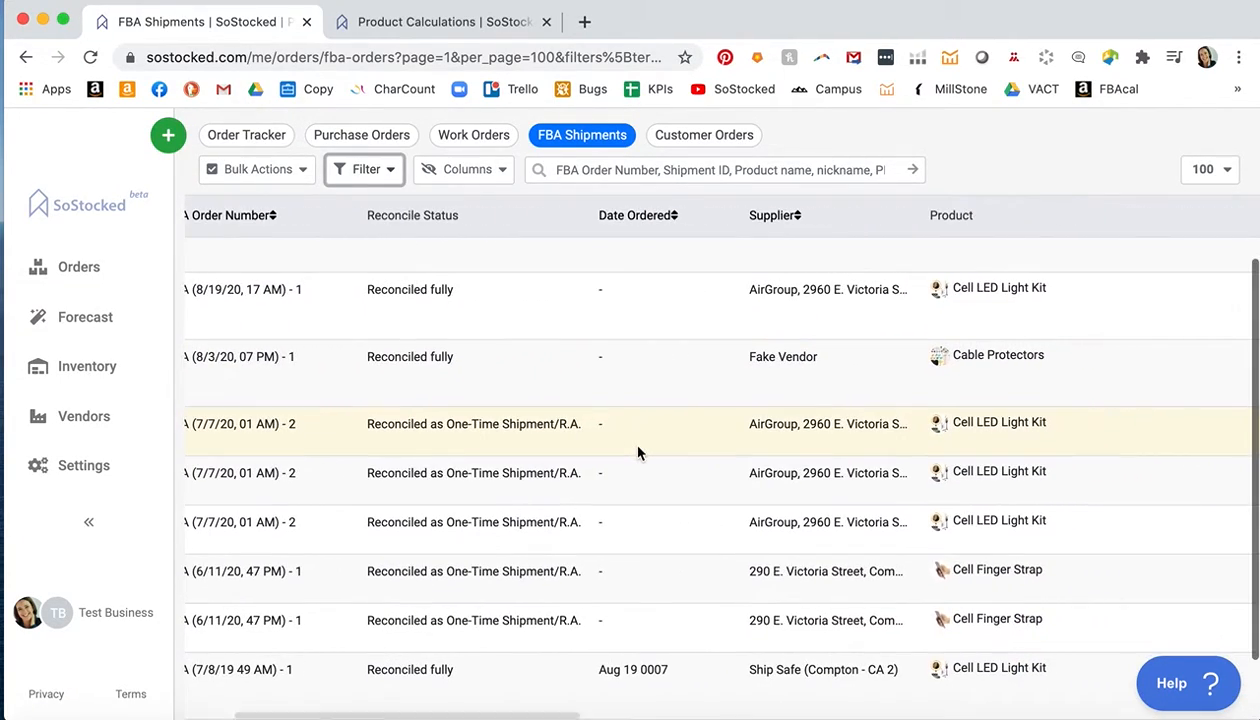
scroll(638, 453, "right", 10)
scroll(638, 453, "right", 10)
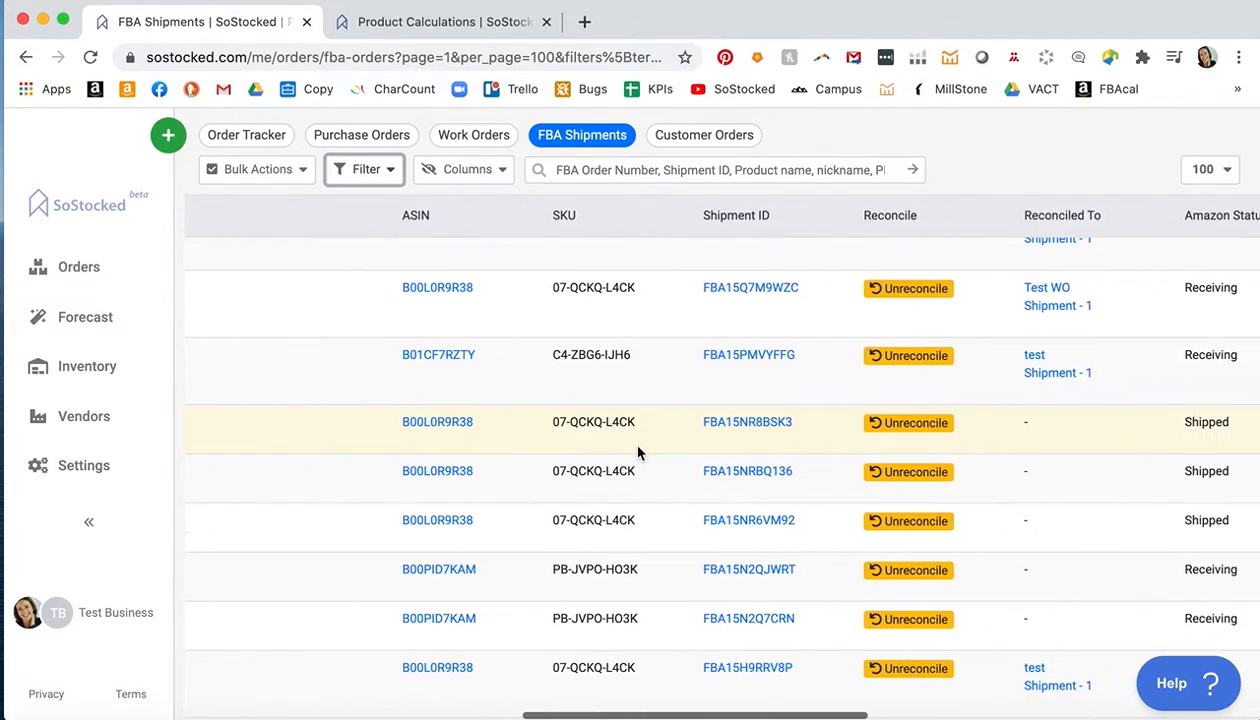
scroll(841, 486, "right", 5)
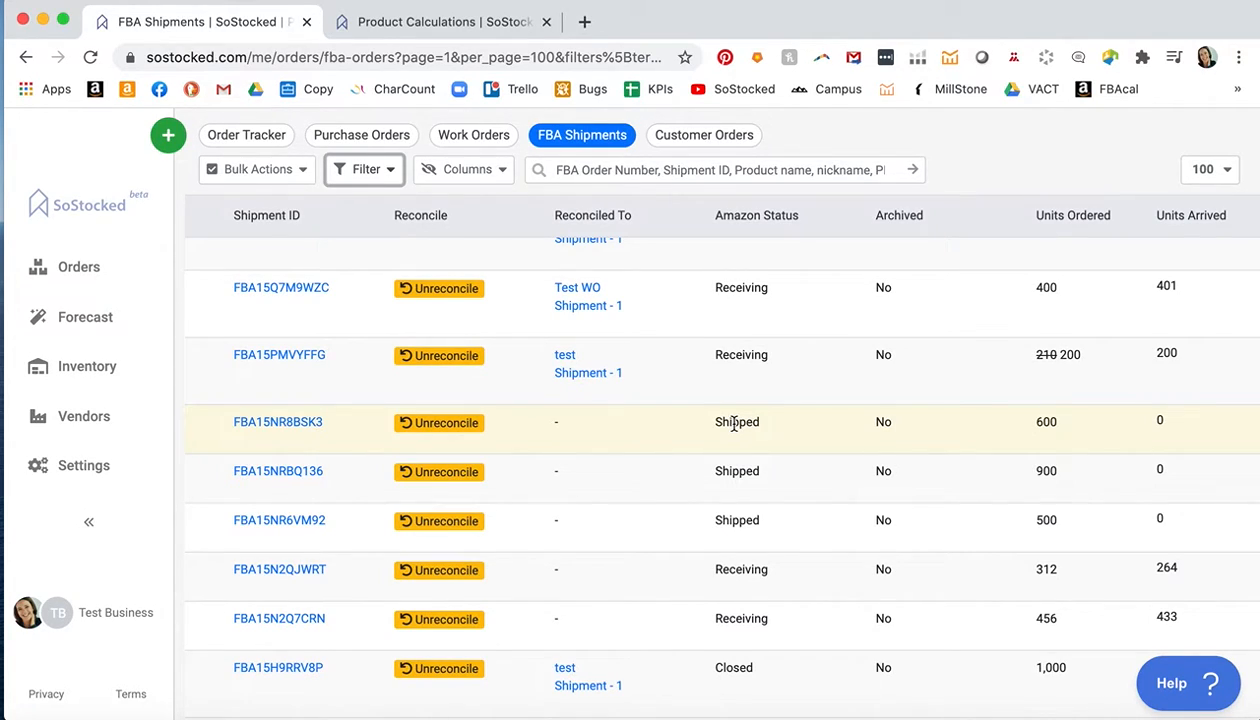
- Highlight the Amazon Status heading and the Shipped status of the 600-unit and 500-unit shipments
left_click_drag(712, 215, 815, 224)
left_click(813, 226)
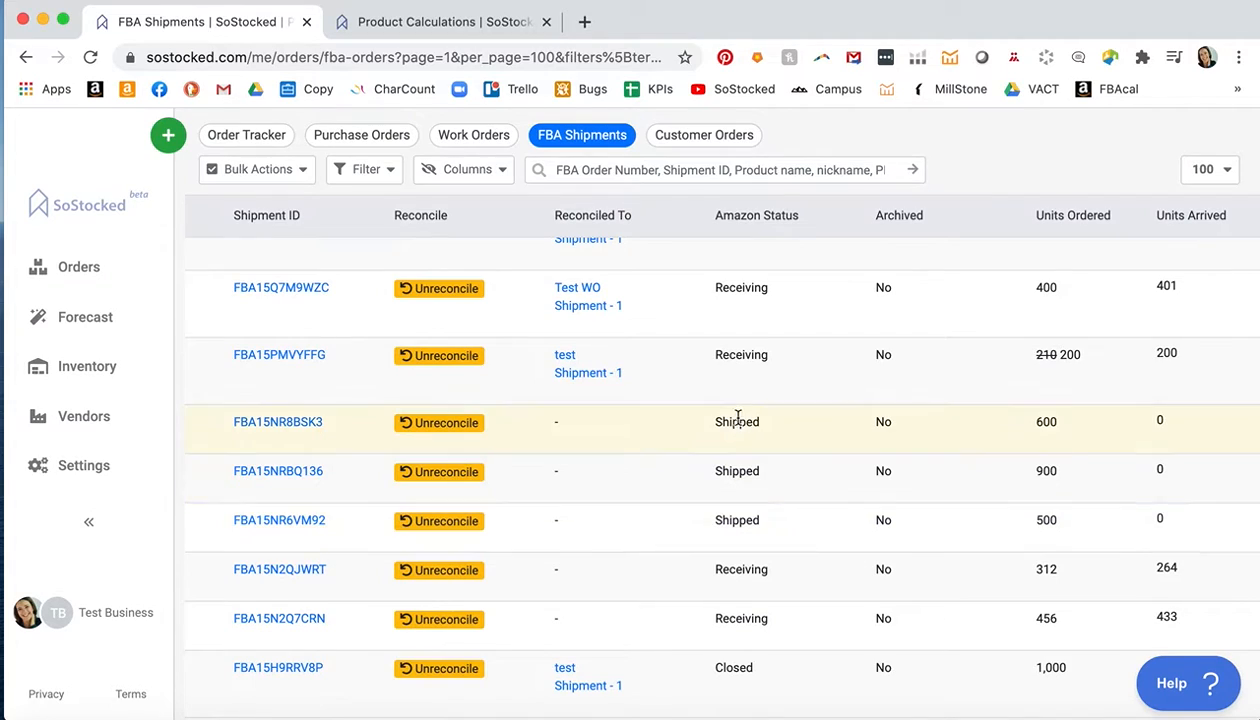
left_click_drag(713, 422, 760, 423)
left_click(757, 420)
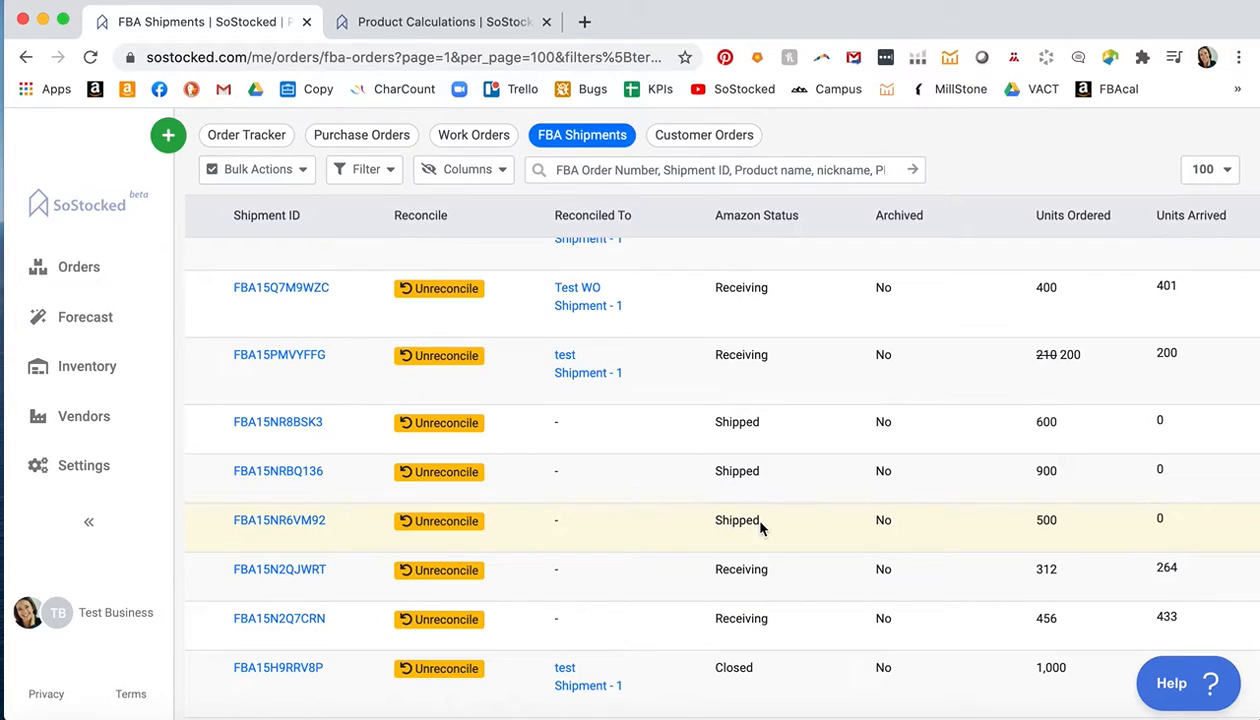
double_click(730, 519)
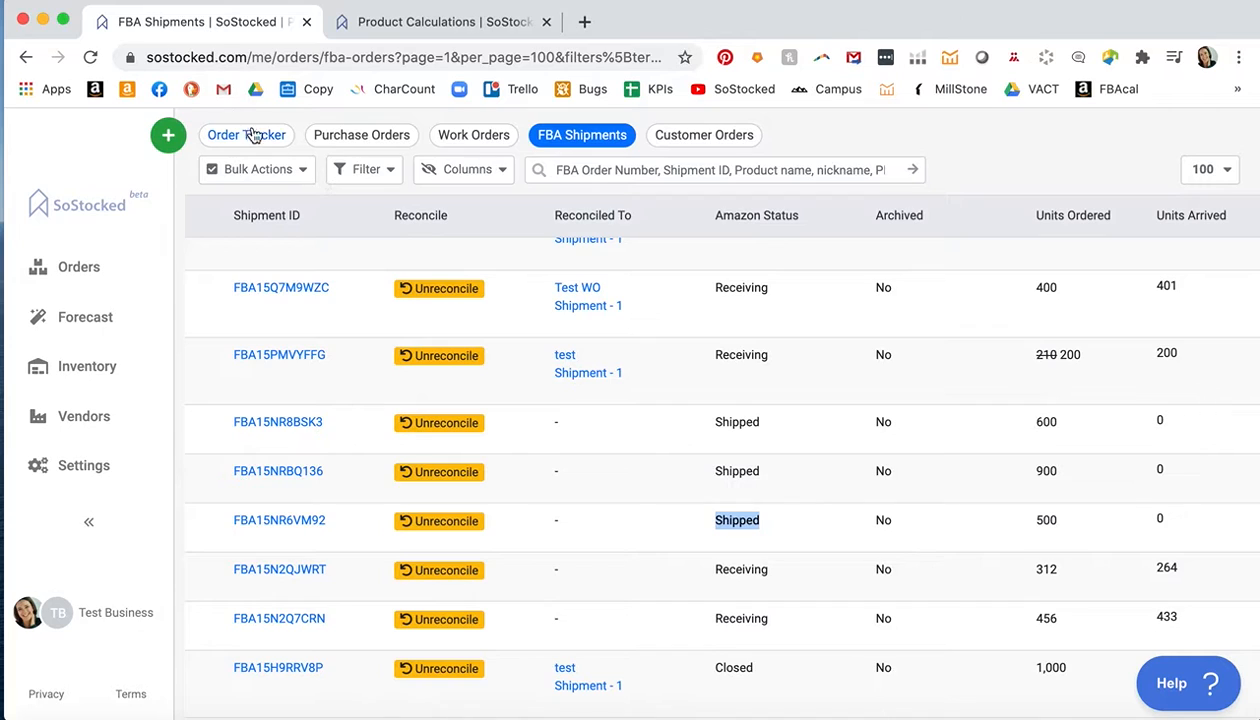
- Return to the forecast's Inventory Timeline, examine it from Sep 3 2020 onward, and open the shipment breakdown for Sep 23 2020
left_click(407, 27)
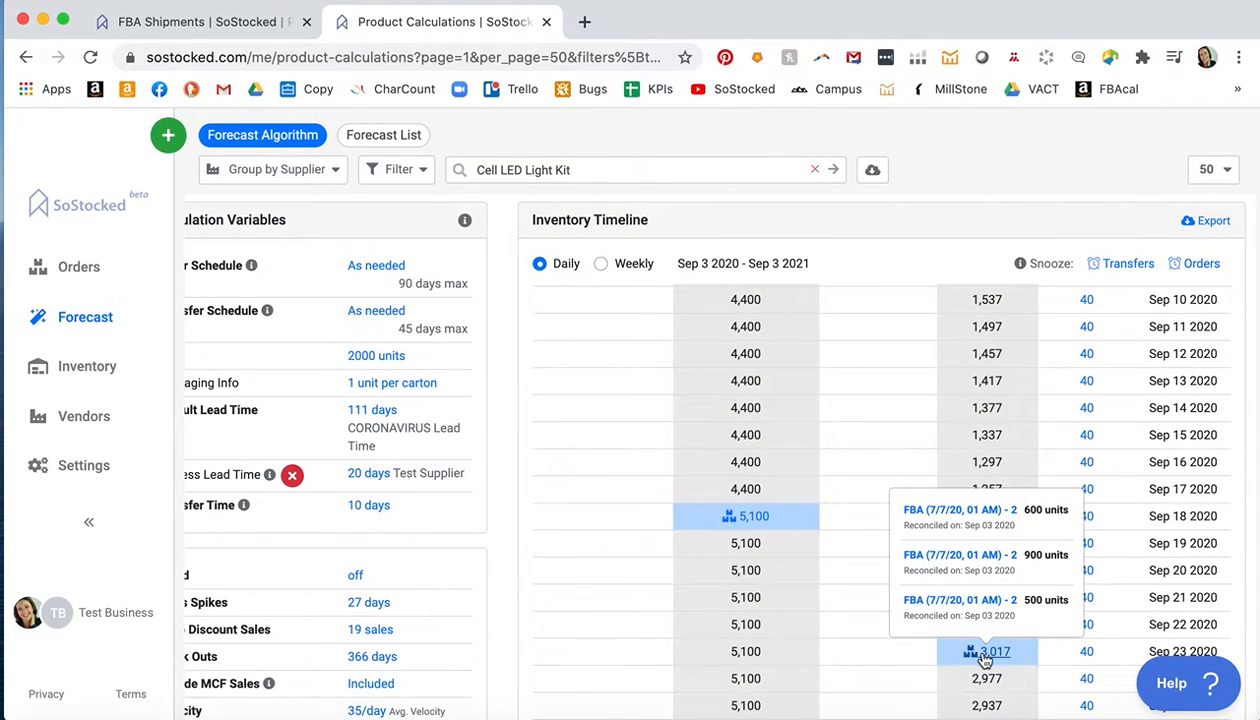
left_click(986, 660)
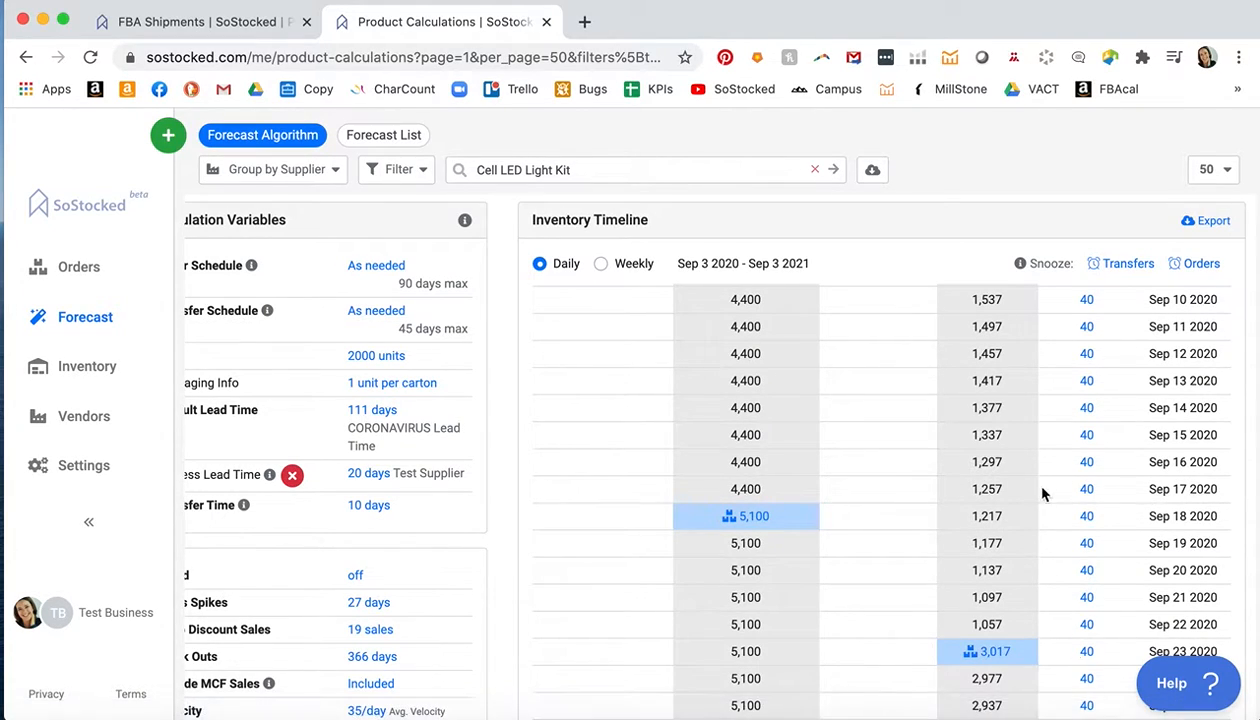
scroll(1040, 495, "up", 4)
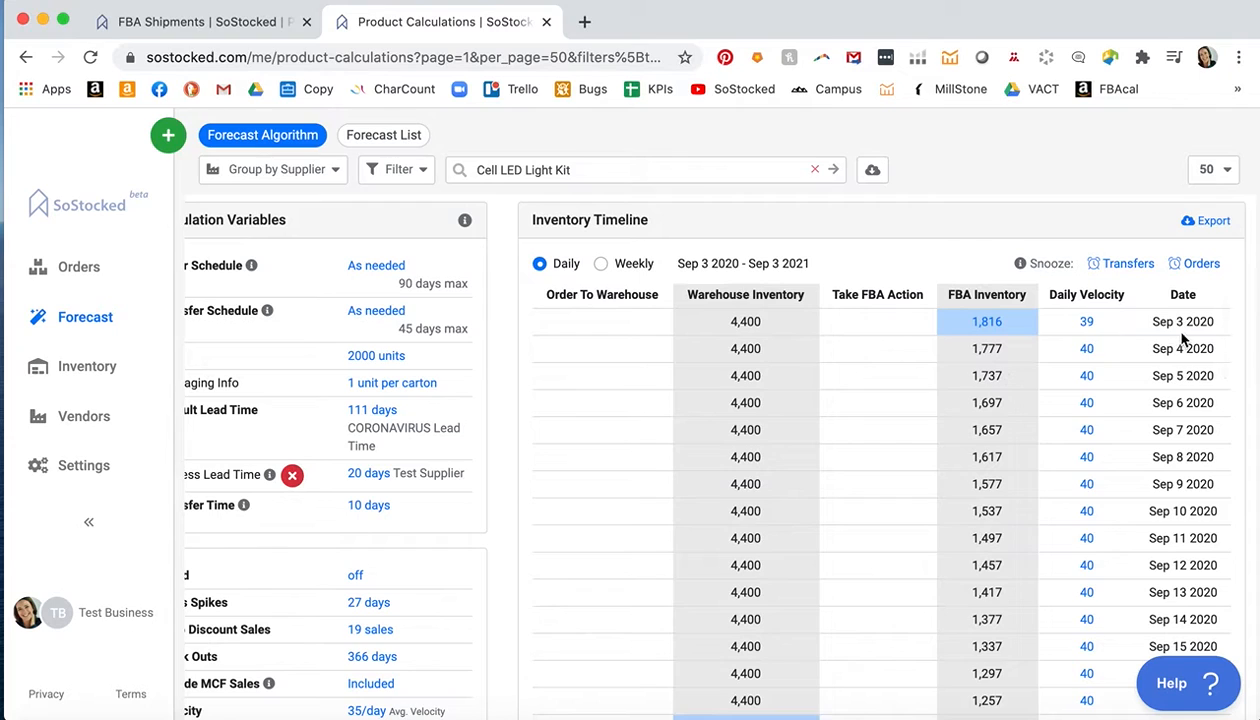
scroll(1005, 432, "down", 2)
scroll(1005, 432, "down", 5)
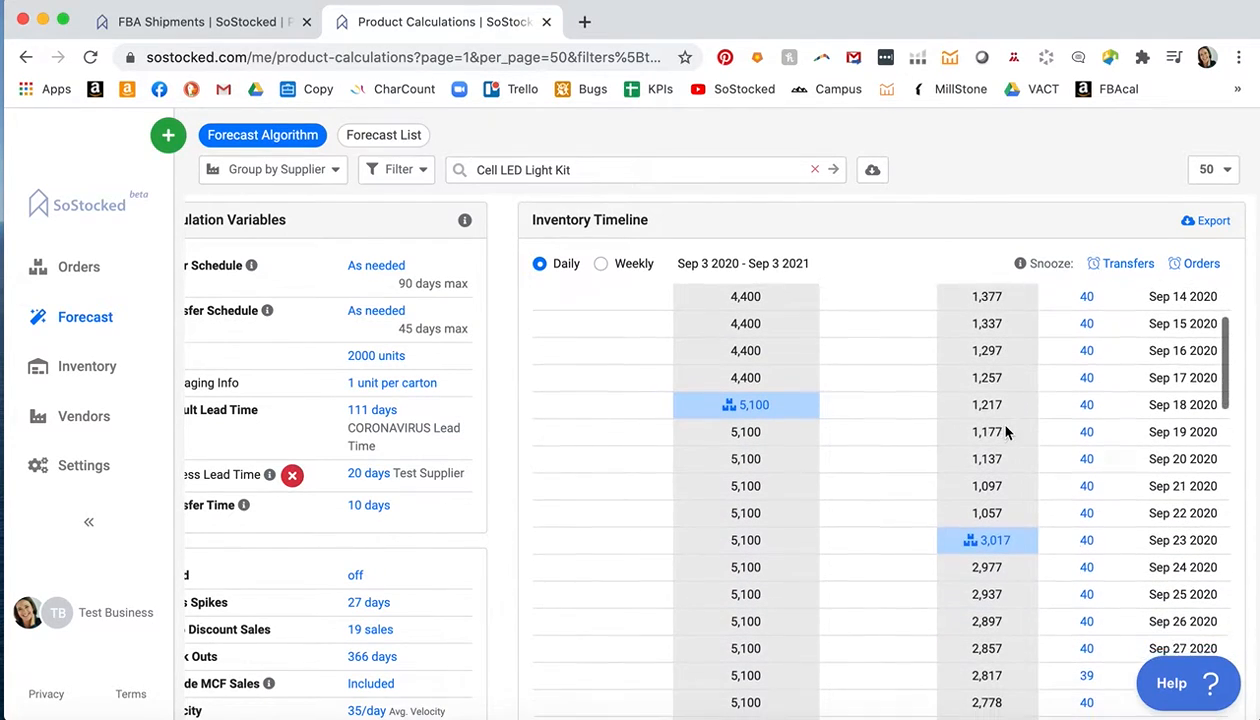
mouse_move(995, 541)
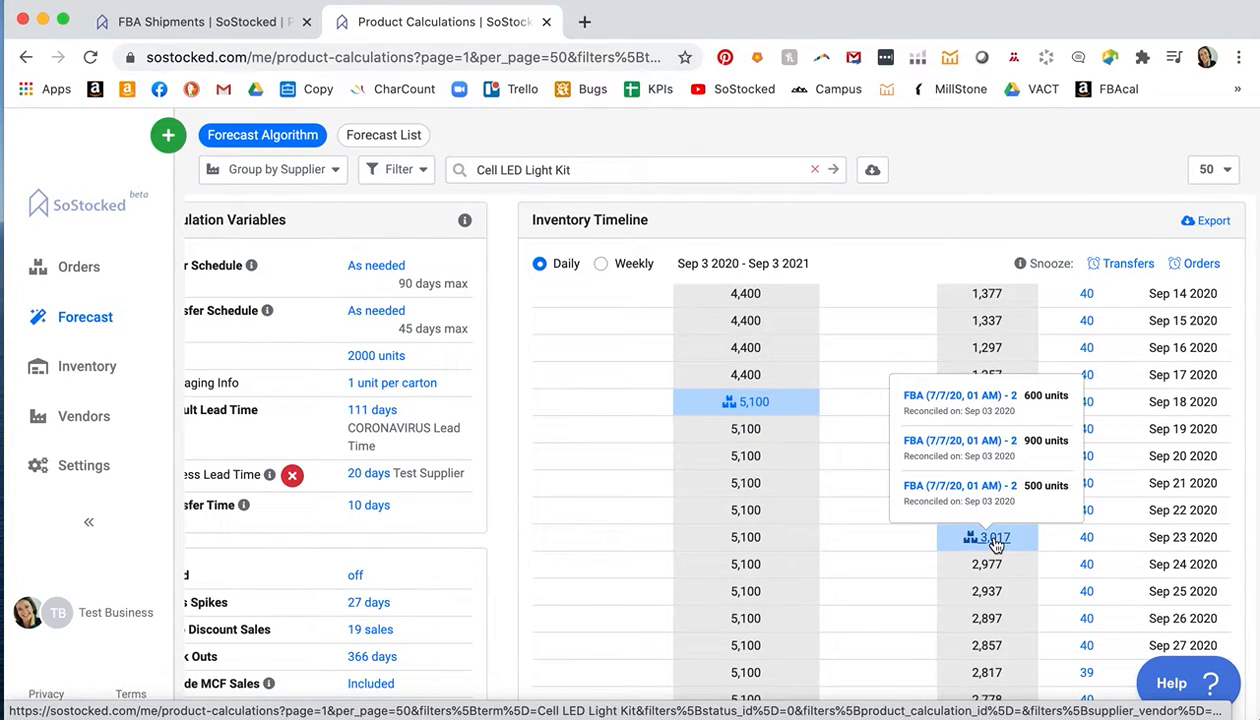
left_click(992, 539)
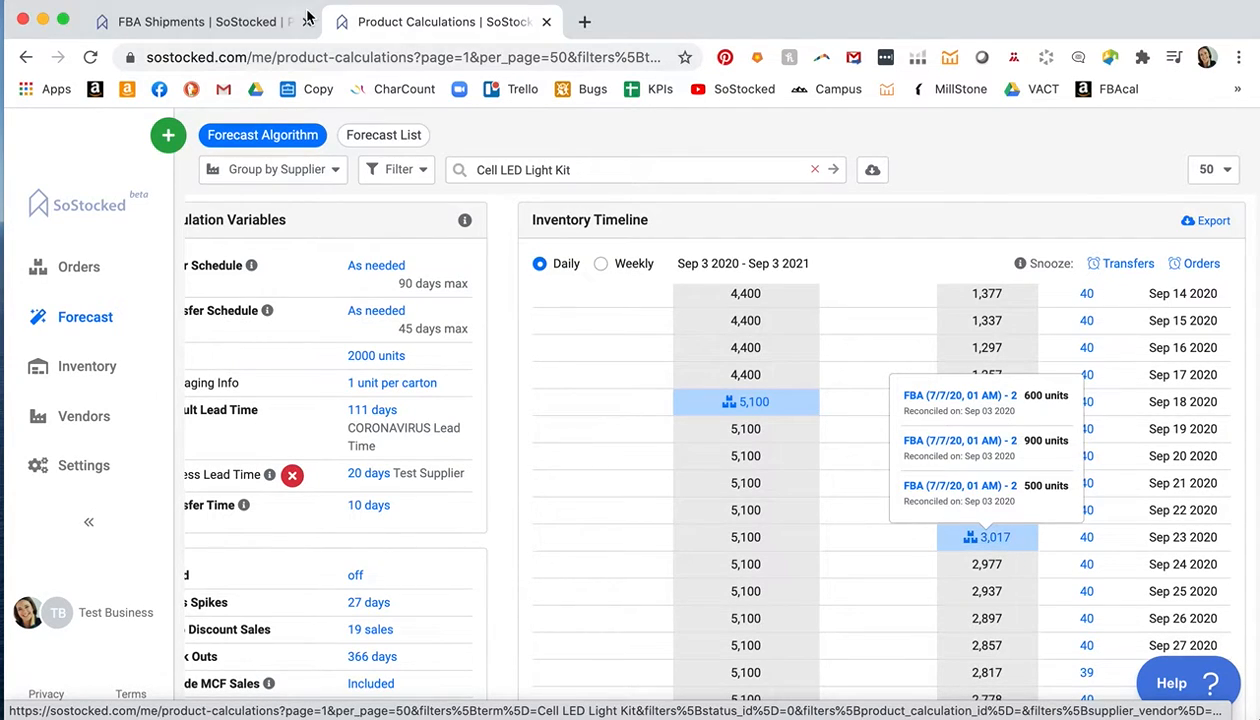
- Switch to the FBA Shipments list and display the filter options to review the Amazon Status choices
left_click(210, 22)
left_click(746, 514)
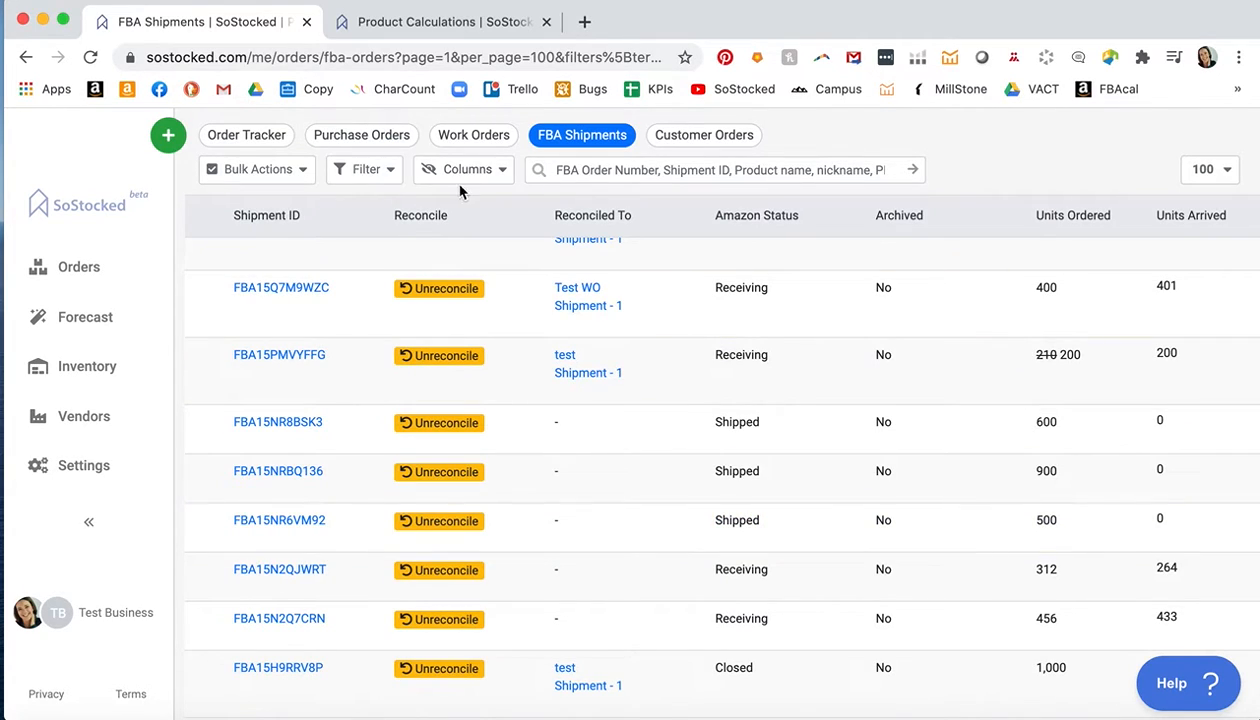
left_click(362, 169)
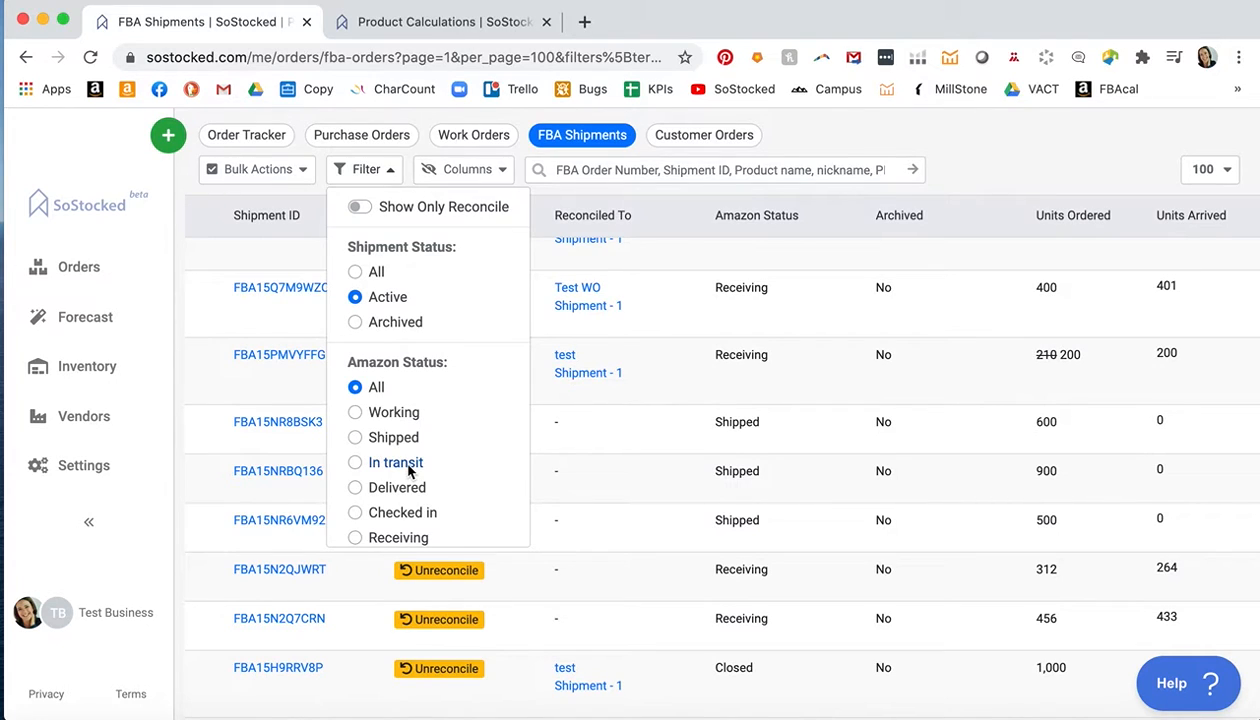
- Return to the Cell LED Light Kit forecast and highlight the Sep 13 2020 FBA inventory in the Inventory Timeline
left_click(419, 24)
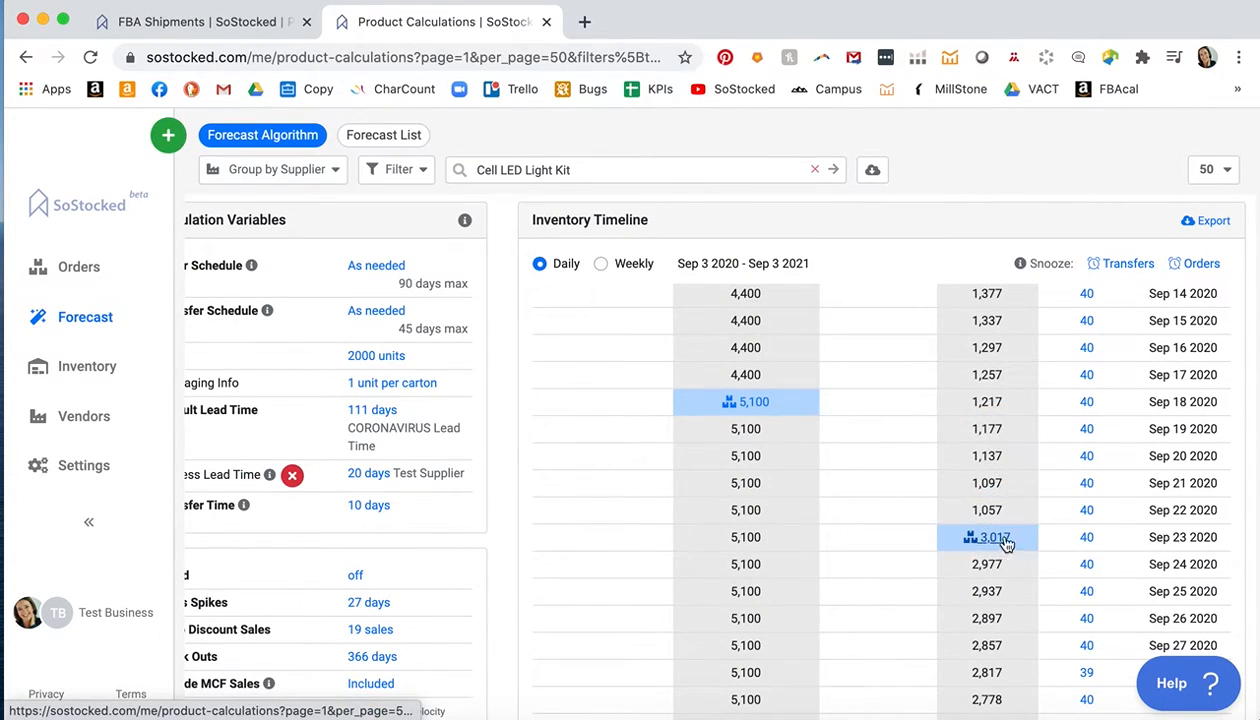
scroll(1002, 545, "up", 2)
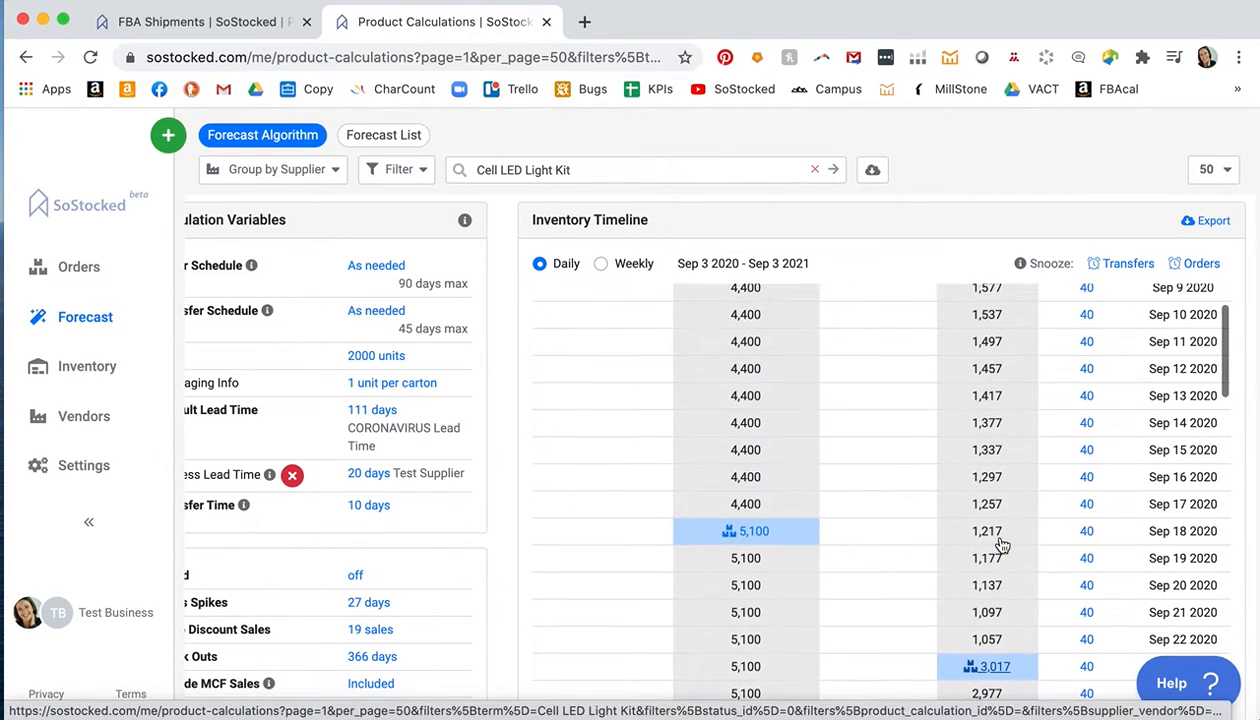
left_click_drag(962, 398, 1020, 402)
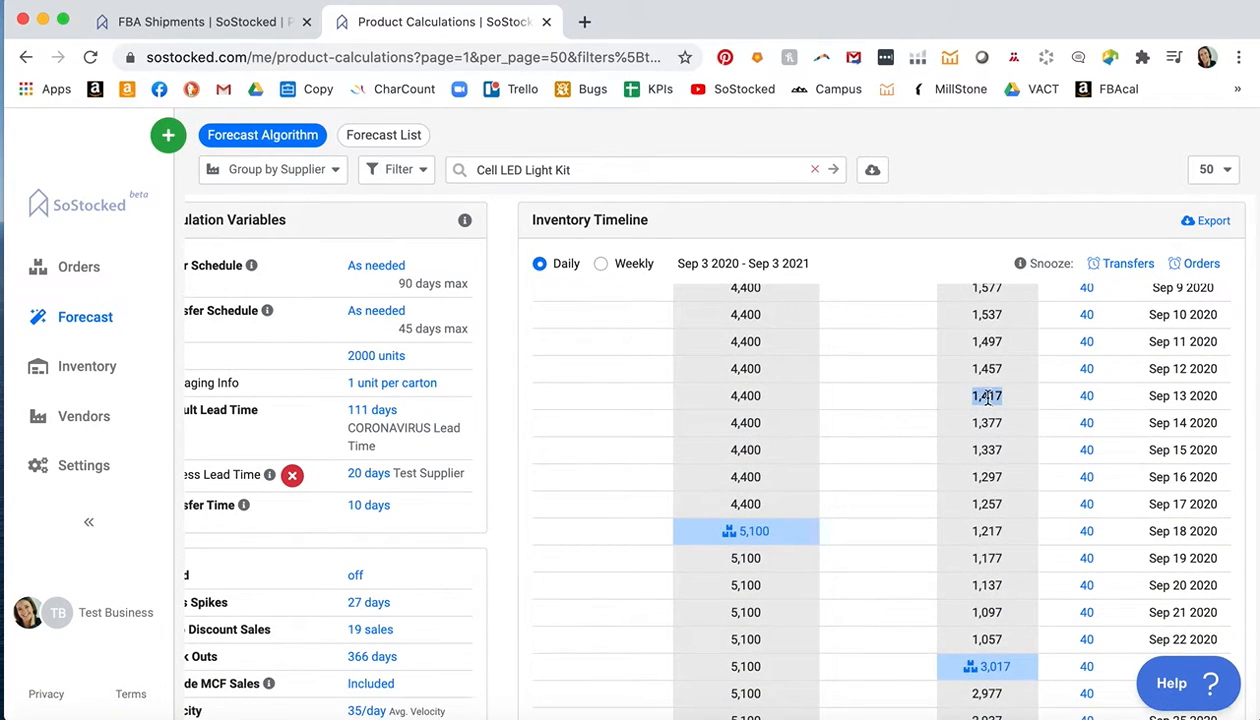
scroll(994, 400, "up", 2)
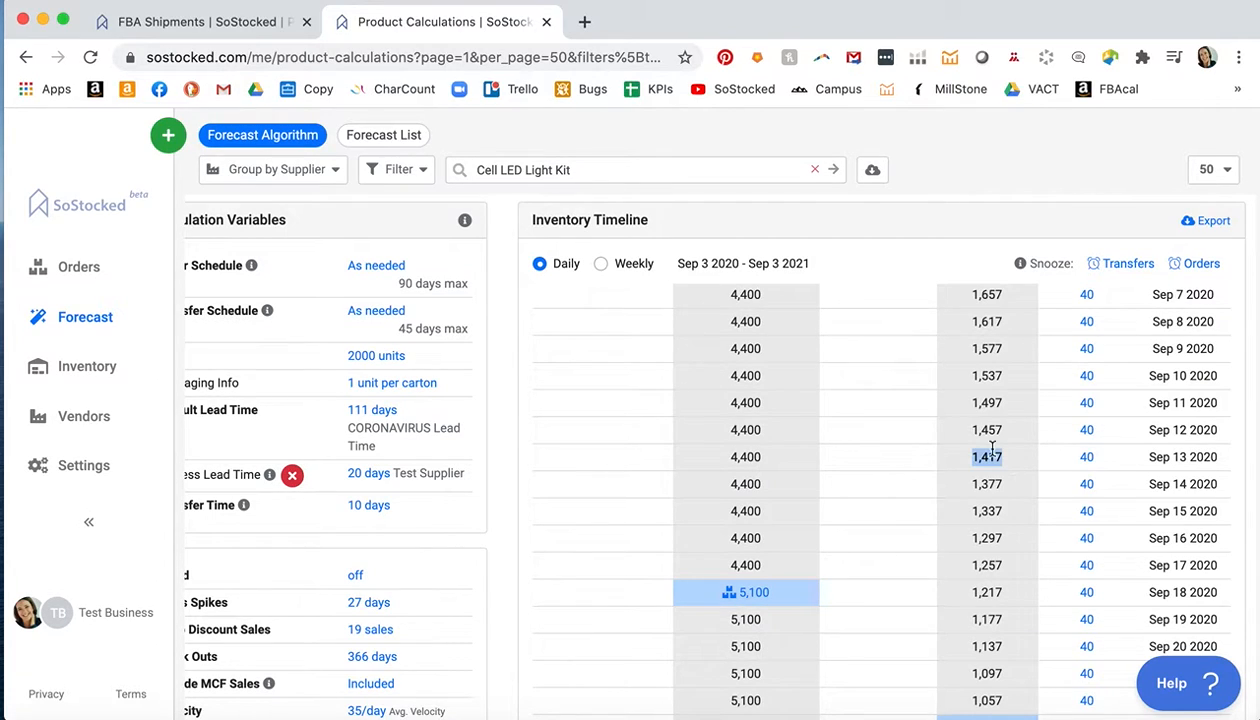
scroll(1014, 461, "up", 2)
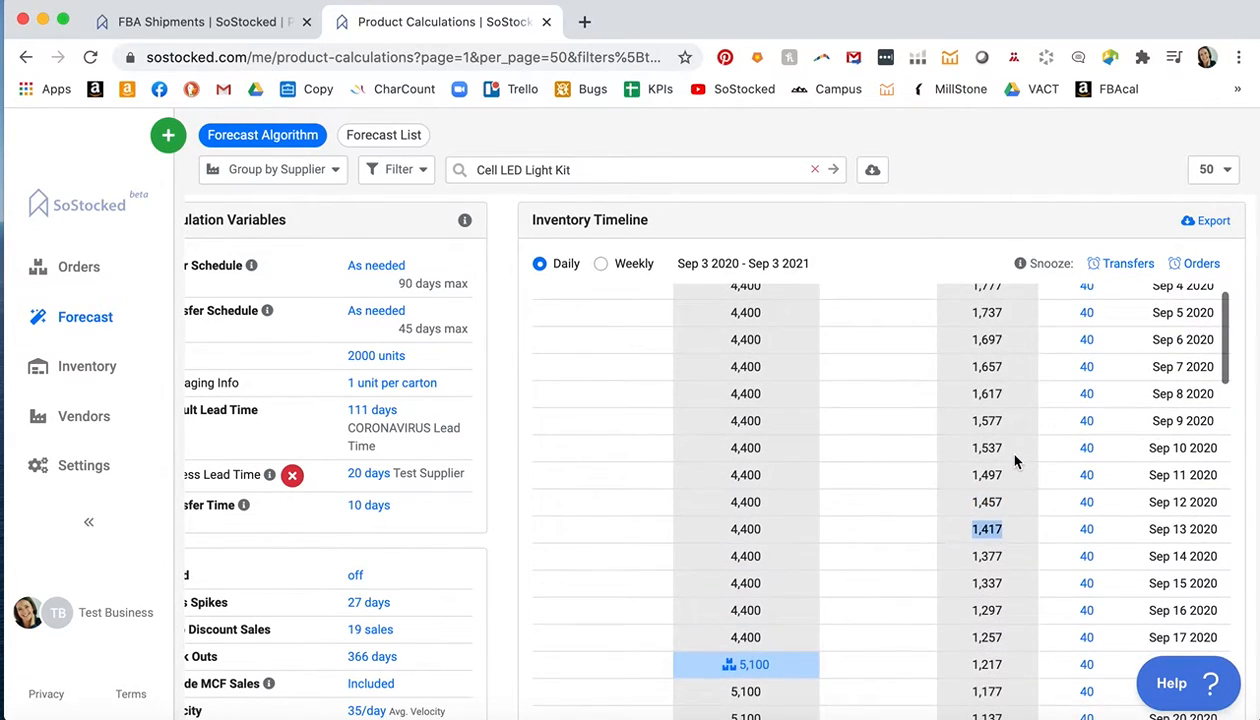
scroll(1016, 461, "up", 2)
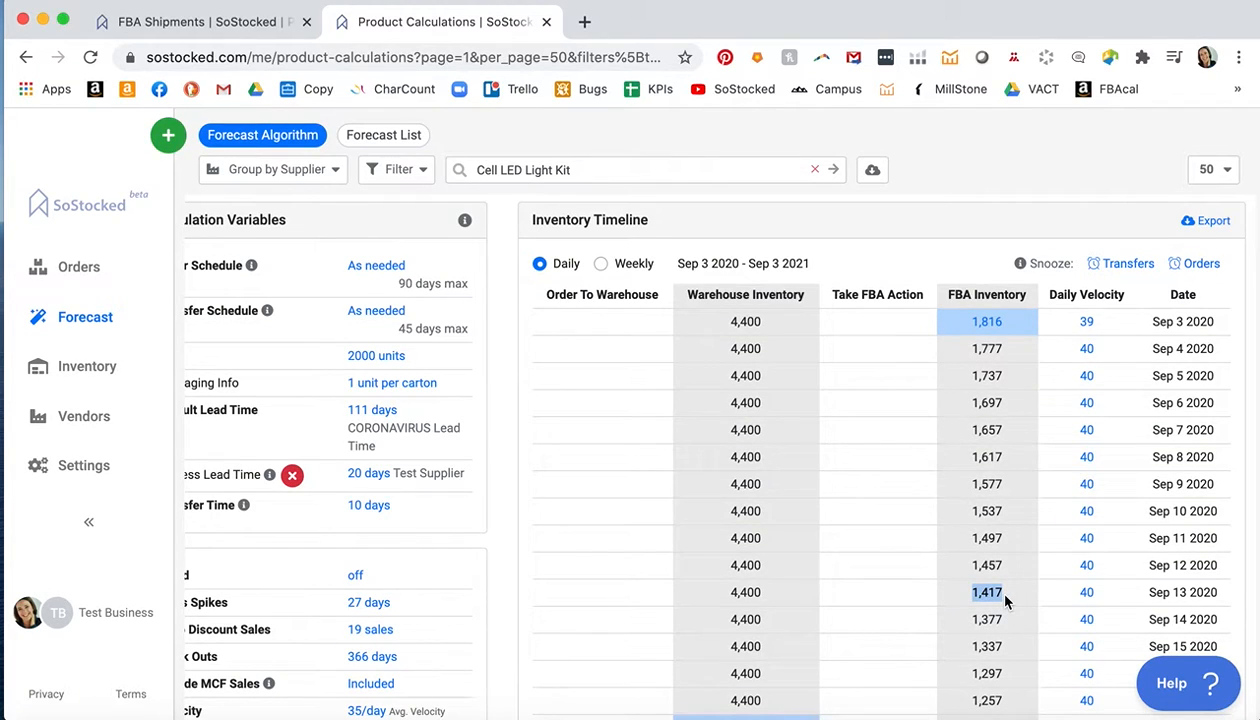
- Review the remaining Amazon Status filter options in FBA Shipments, and highlight the Sep 4 2020 FBA inventory in the forecast's timeline
left_click(210, 22)
scroll(402, 446, "down", 2)
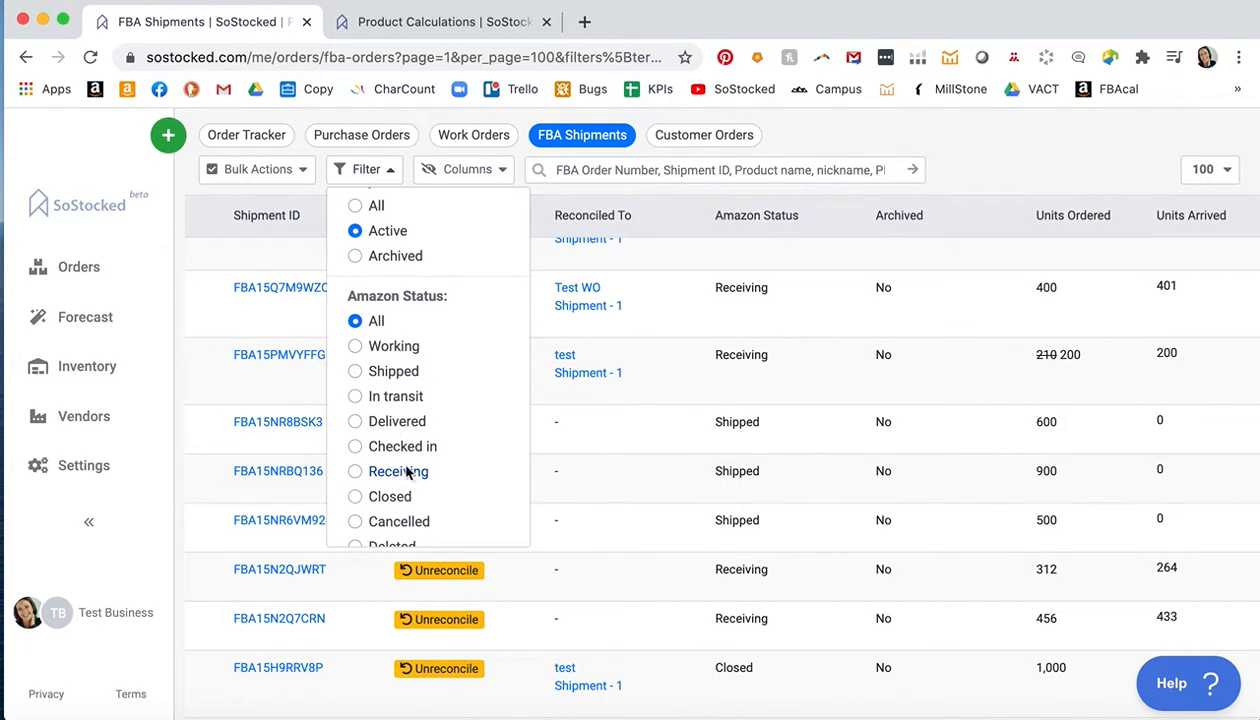
left_click(372, 28)
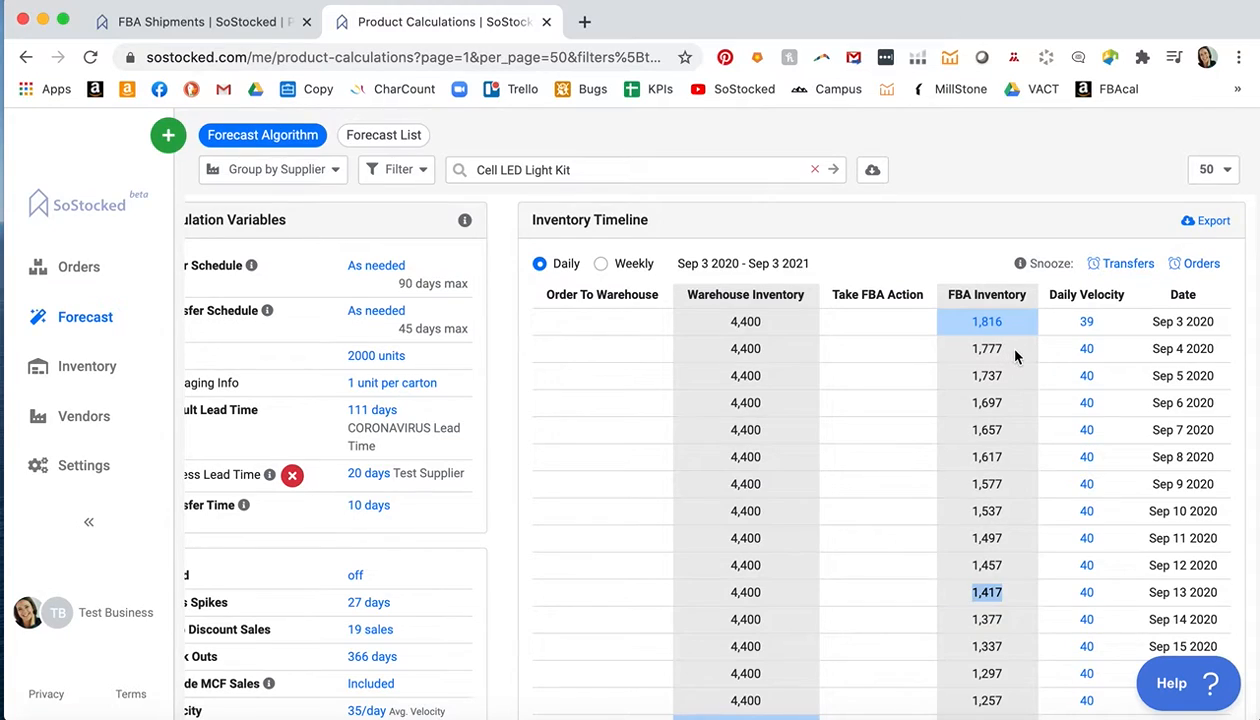
left_click_drag(966, 348, 1005, 352)
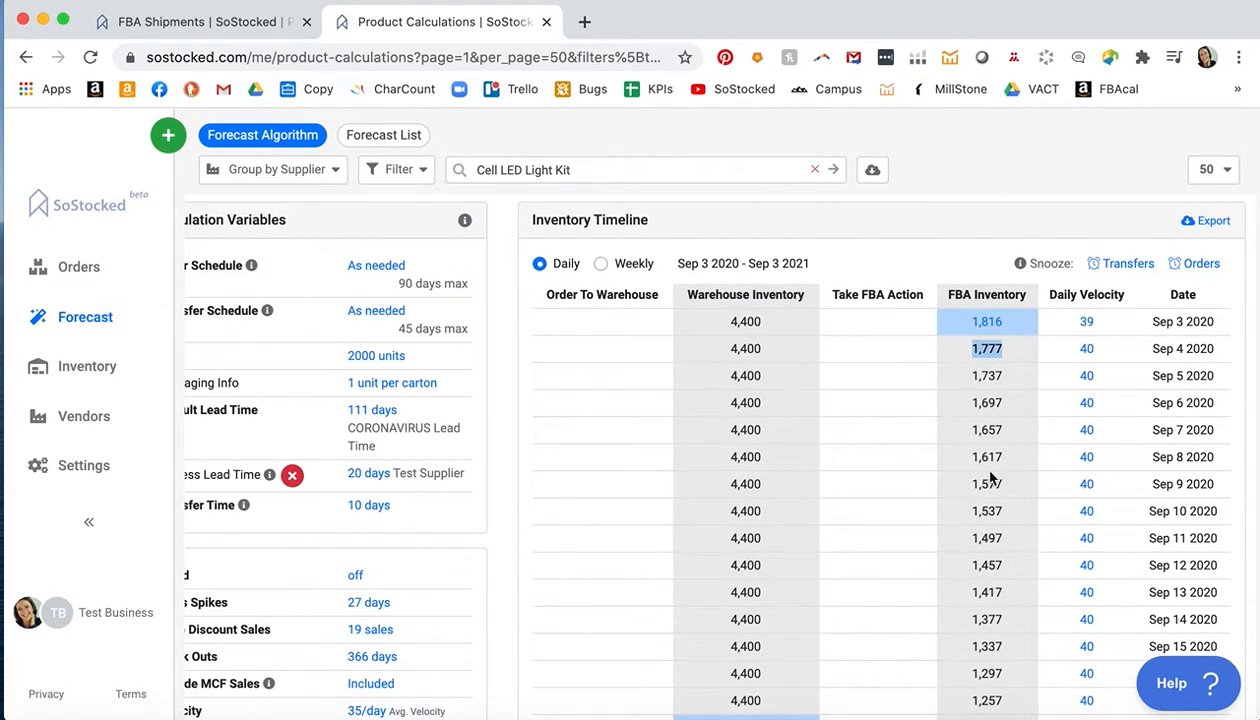
- Check the shipment breakdown for Sep 23 2020 and highlight the Sep 4 2020 FBA inventory again for comparison
scroll(988, 486, "down", 3)
mouse_move(995, 675)
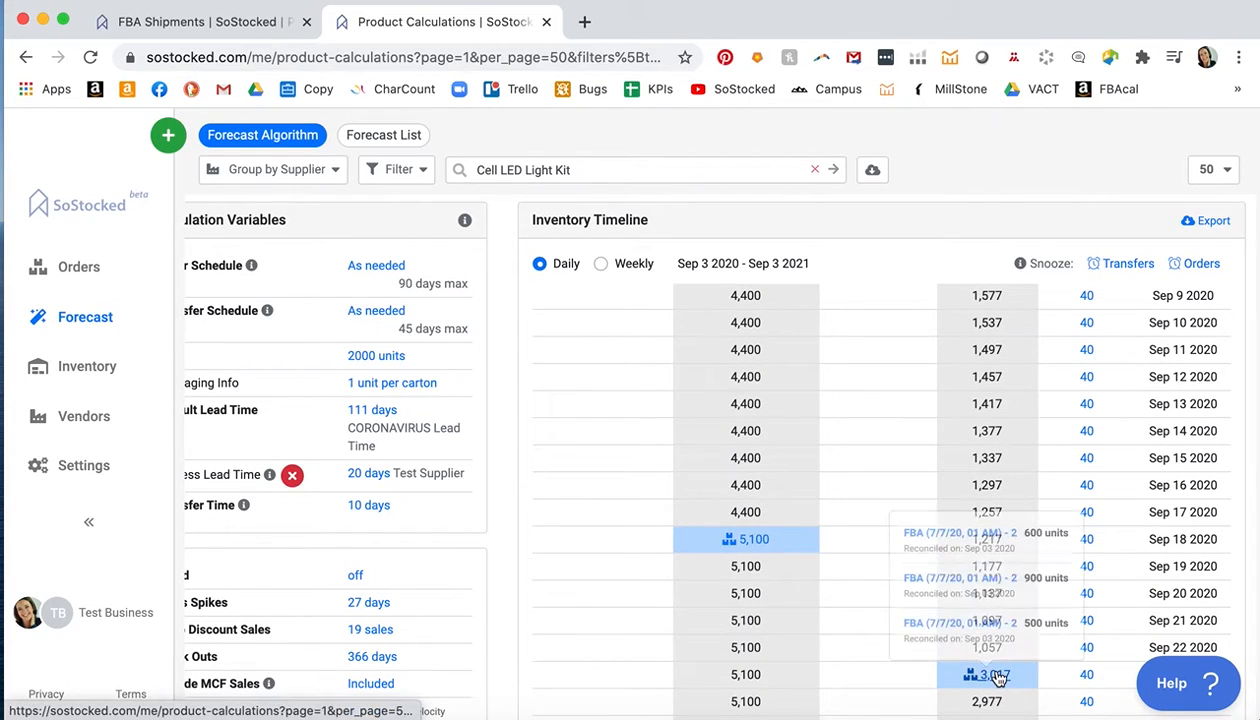
scroll(1000, 357, "up", 5)
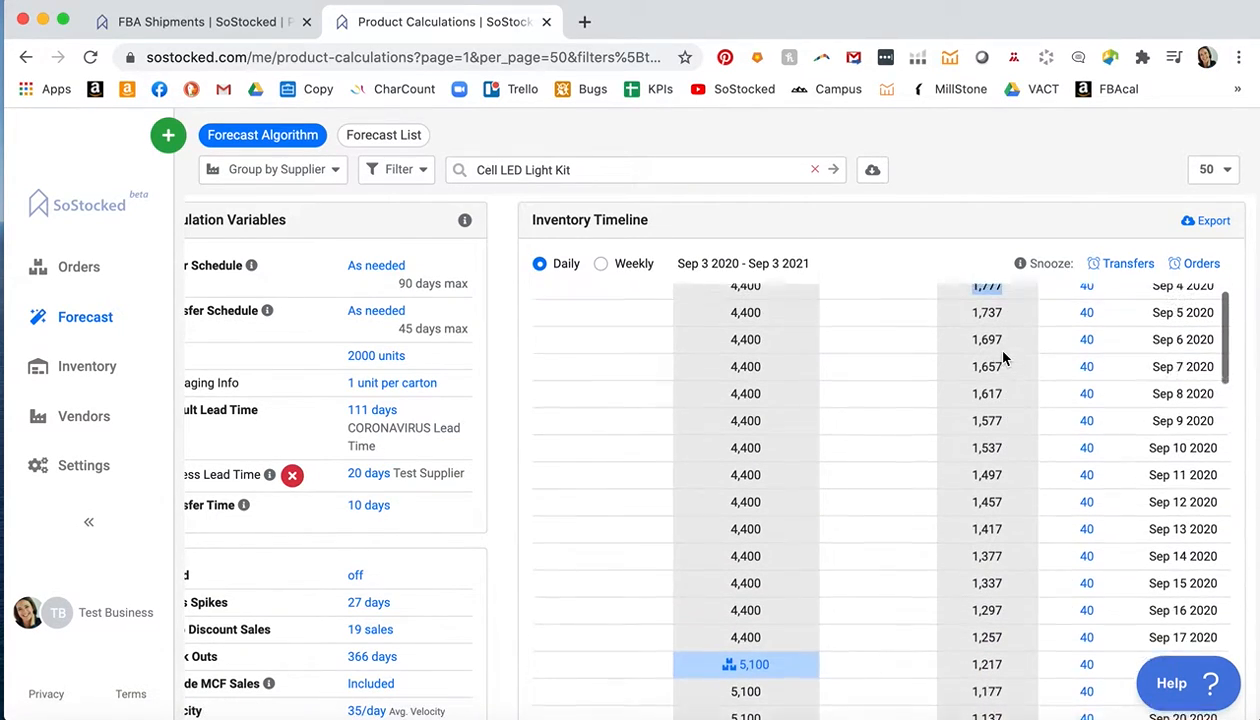
double_click(985, 343)
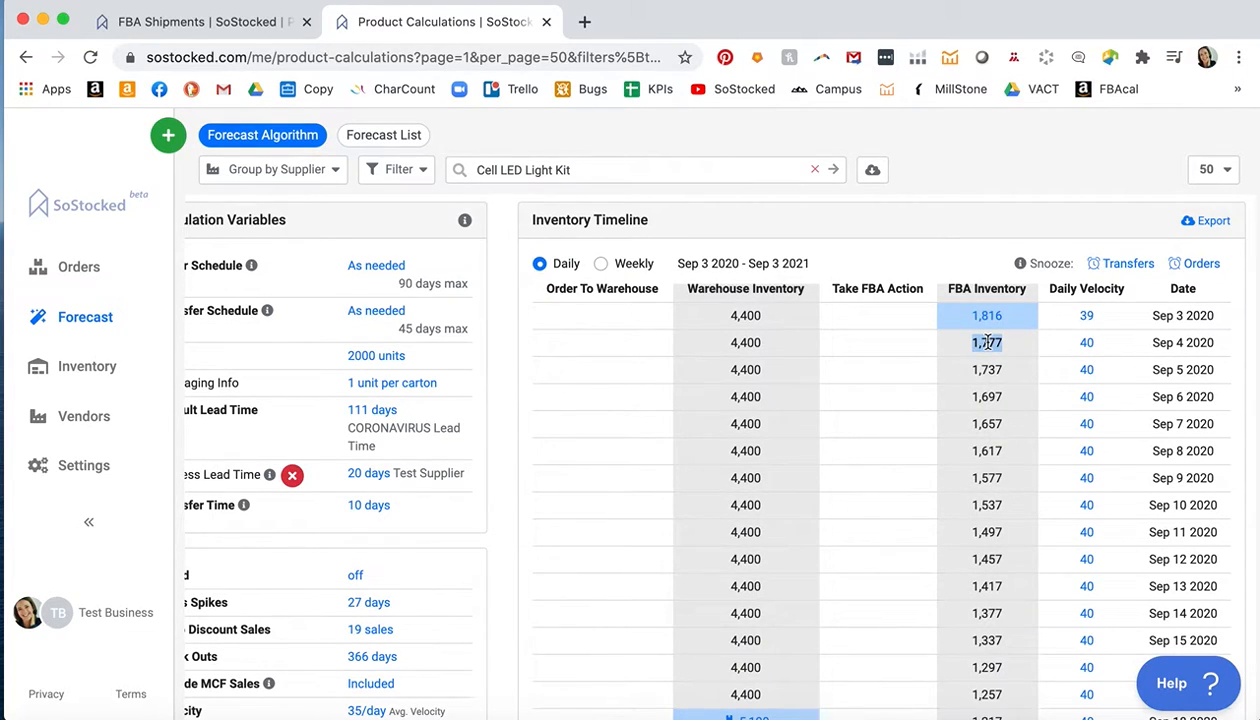
left_click(990, 344)
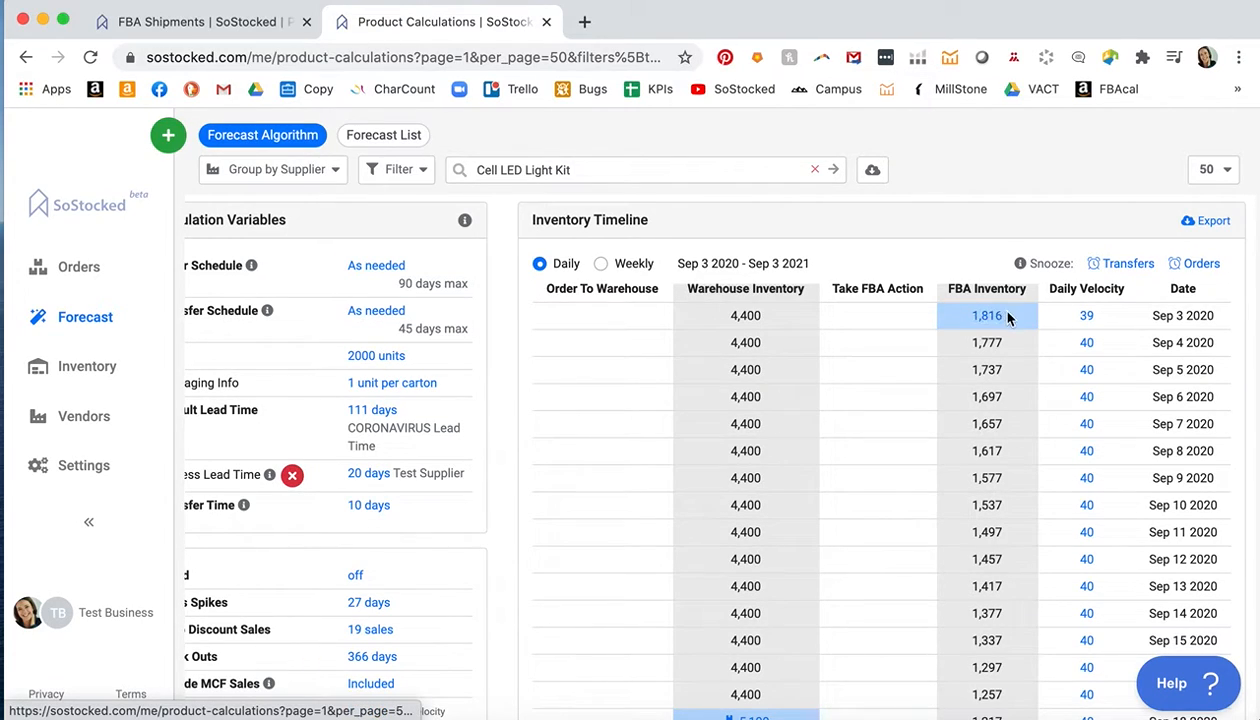
- Show the Sep 3 2020 FBA inventory breakdown and highlight the FBA inventory and Amazon Reserved - Customer Orders entries with their units
mouse_move(988, 320)
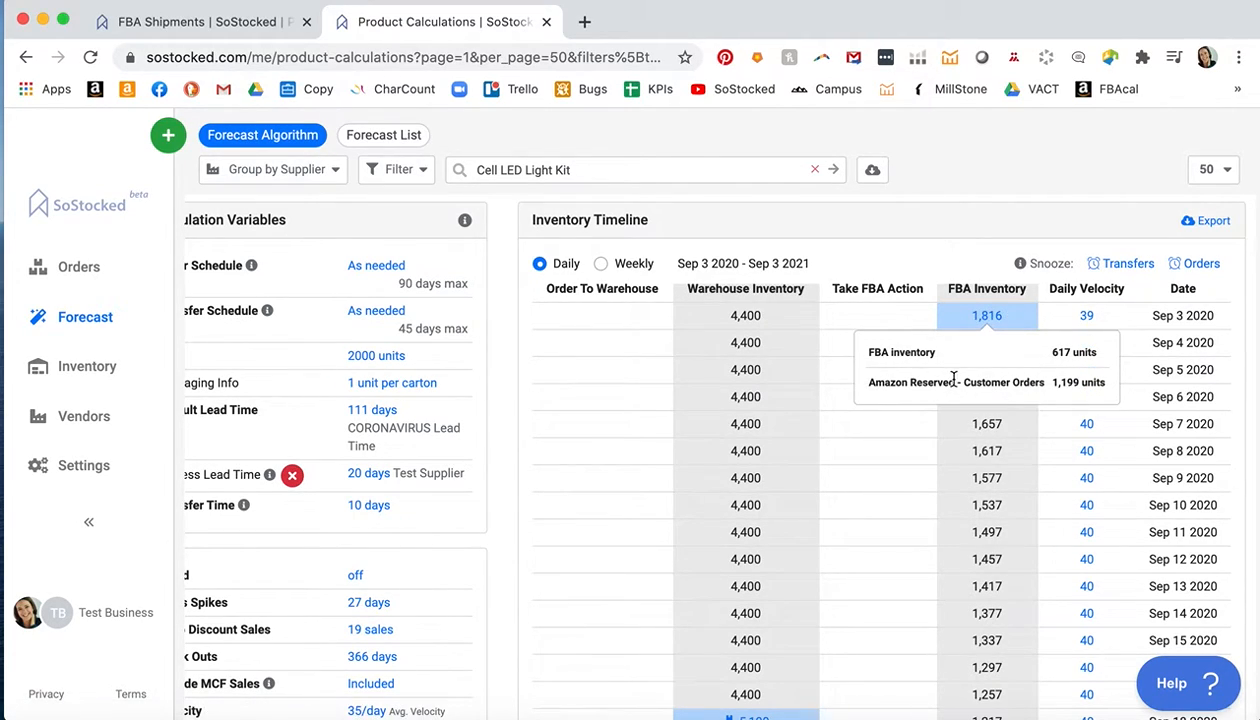
left_click_drag(956, 382, 911, 382)
double_click(907, 354)
double_click(1058, 352)
double_click(1056, 382)
left_click_drag(1071, 352, 1053, 352)
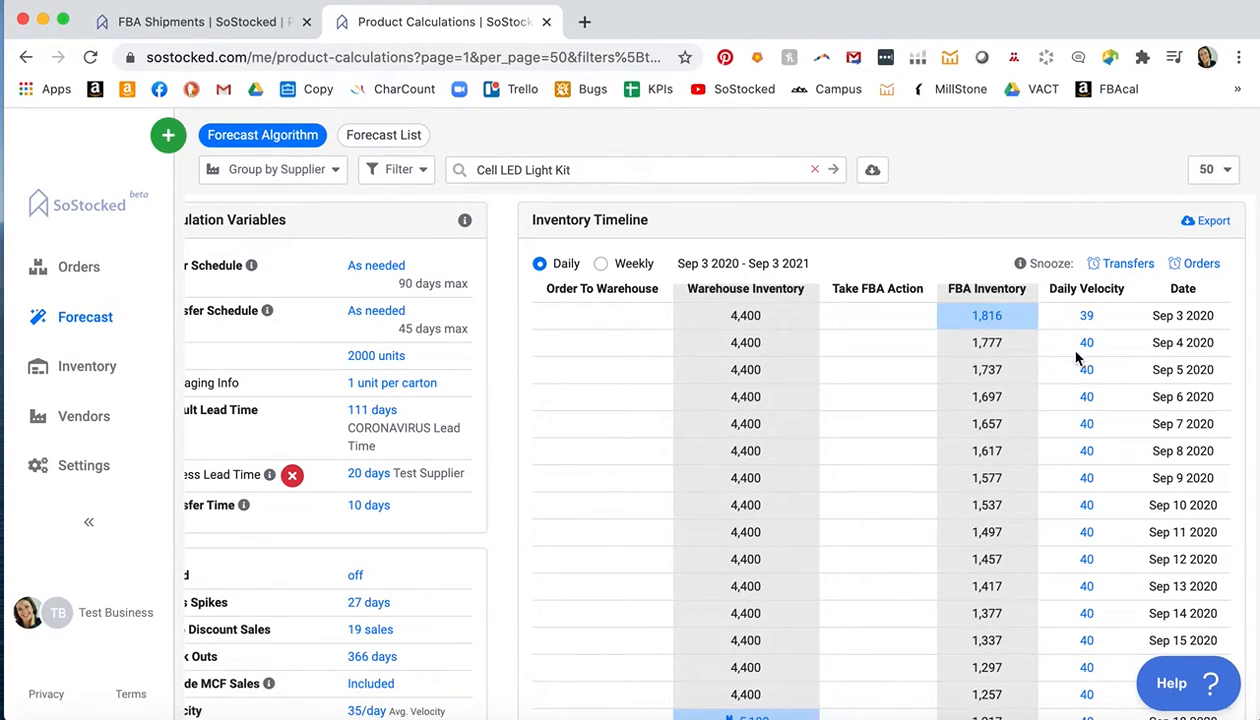
- Collapse the Cell LED Light Kit forecast and clear the product search to list all products
scroll(491, 312, "up", 10)
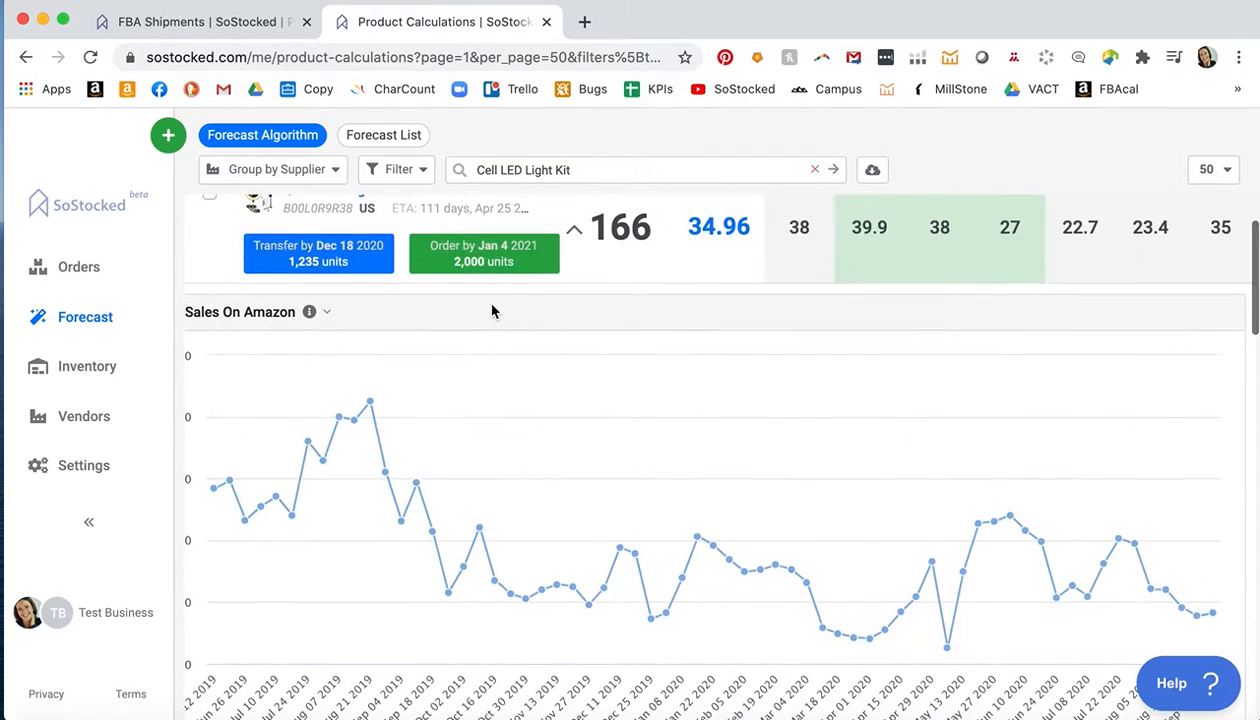
left_click(616, 290)
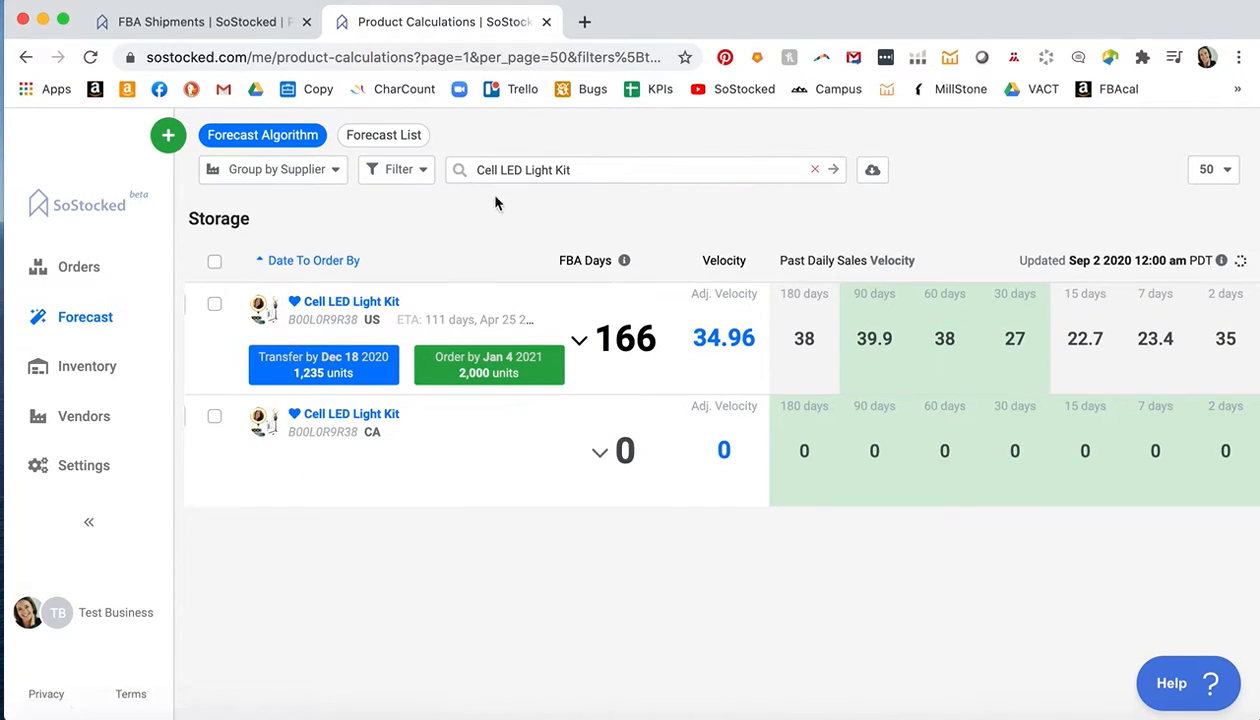
left_click(814, 170)
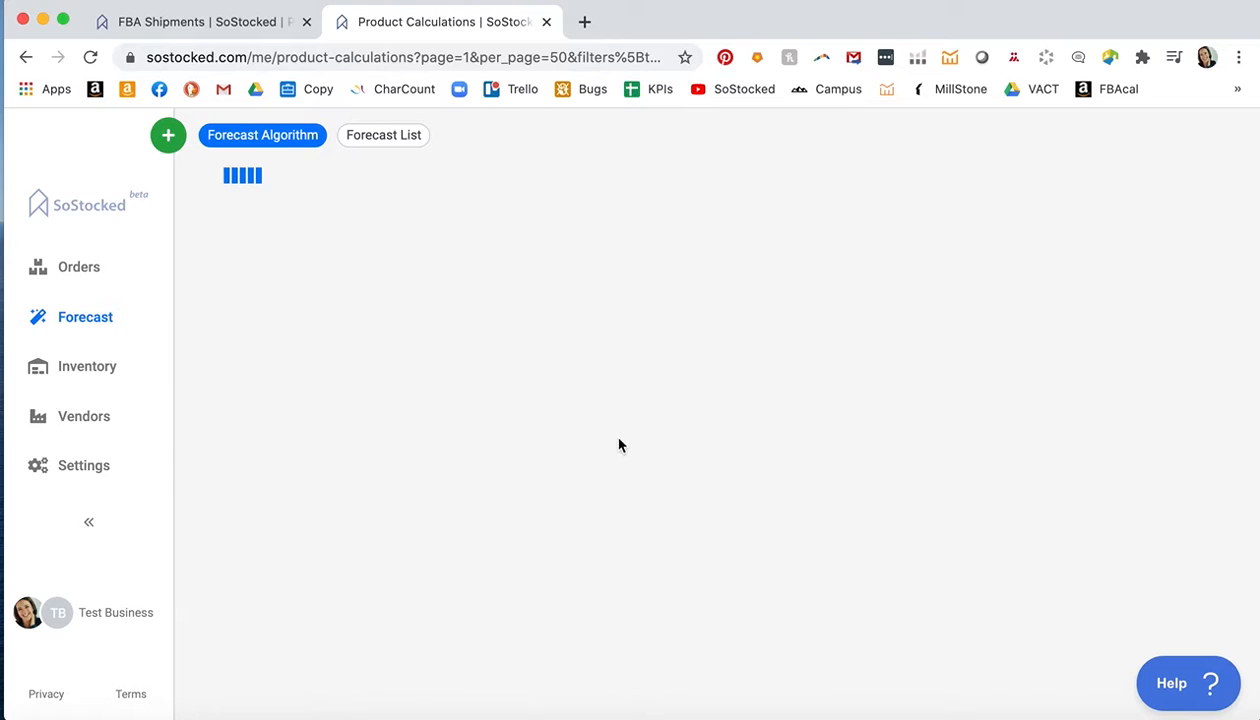
- Look through the supplier-grouped forecast list for another product with incoming FBA shipments, reaching the Cell Accessories Ltd. group
scroll(666, 437, "down", 5)
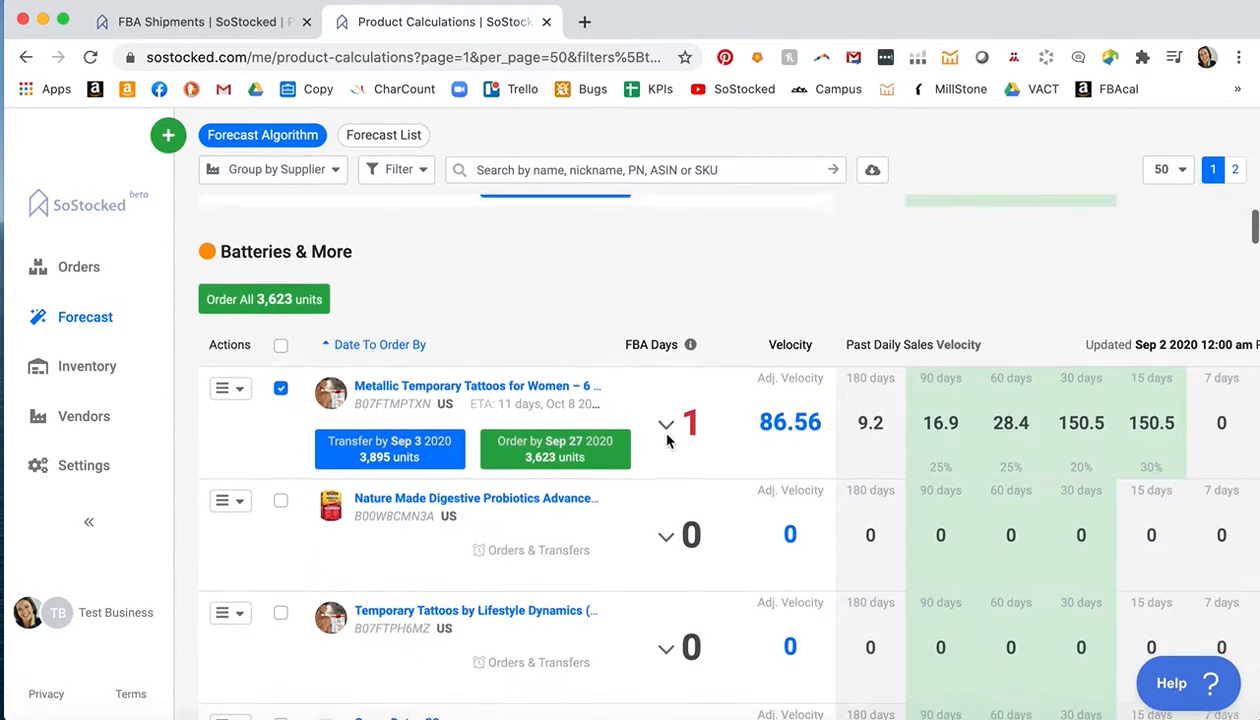
scroll(666, 440, "down", 10)
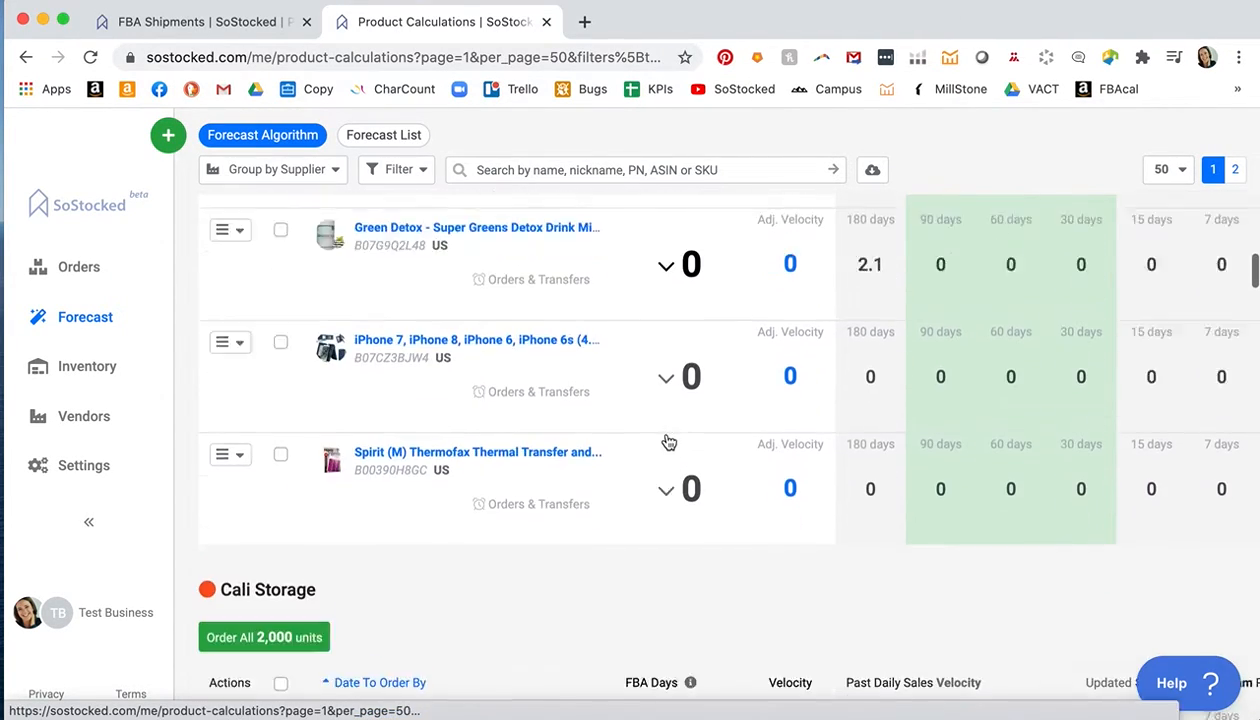
scroll(668, 440, "down", 7)
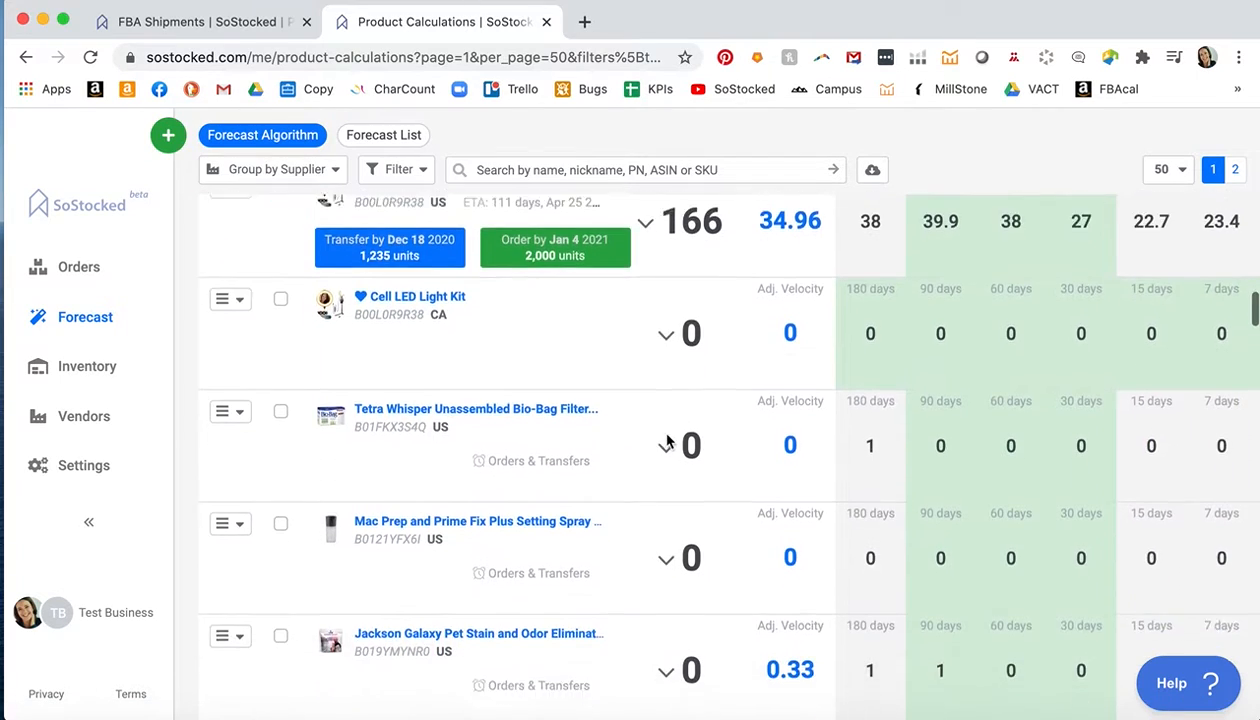
scroll(669, 442, "up", 10)
scroll(668, 442, "up", 6)
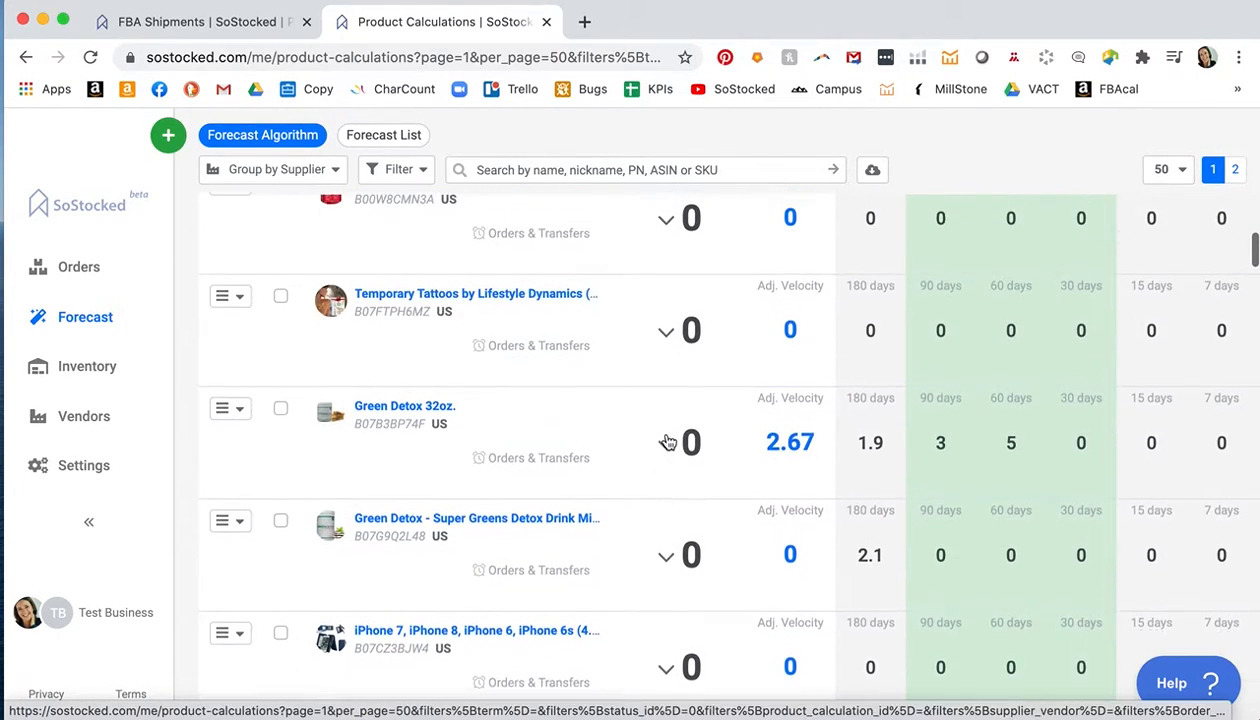
scroll(668, 442, "up", 4)
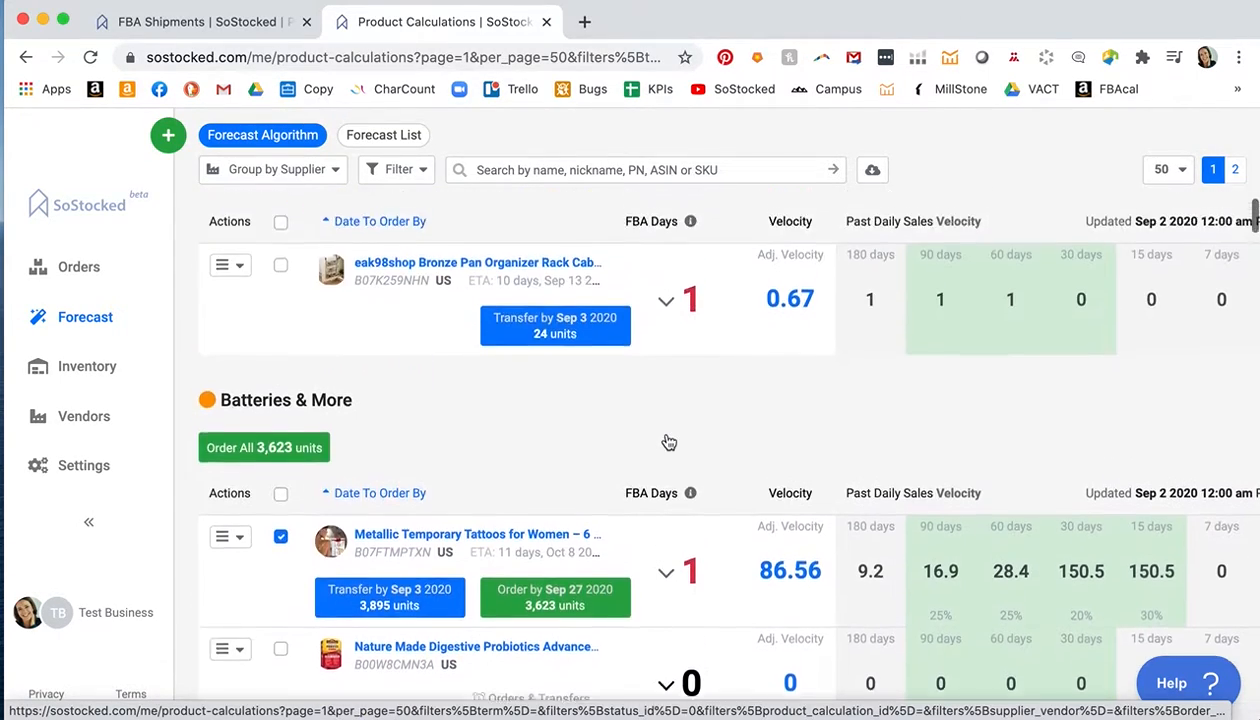
scroll(668, 442, "down", 7)
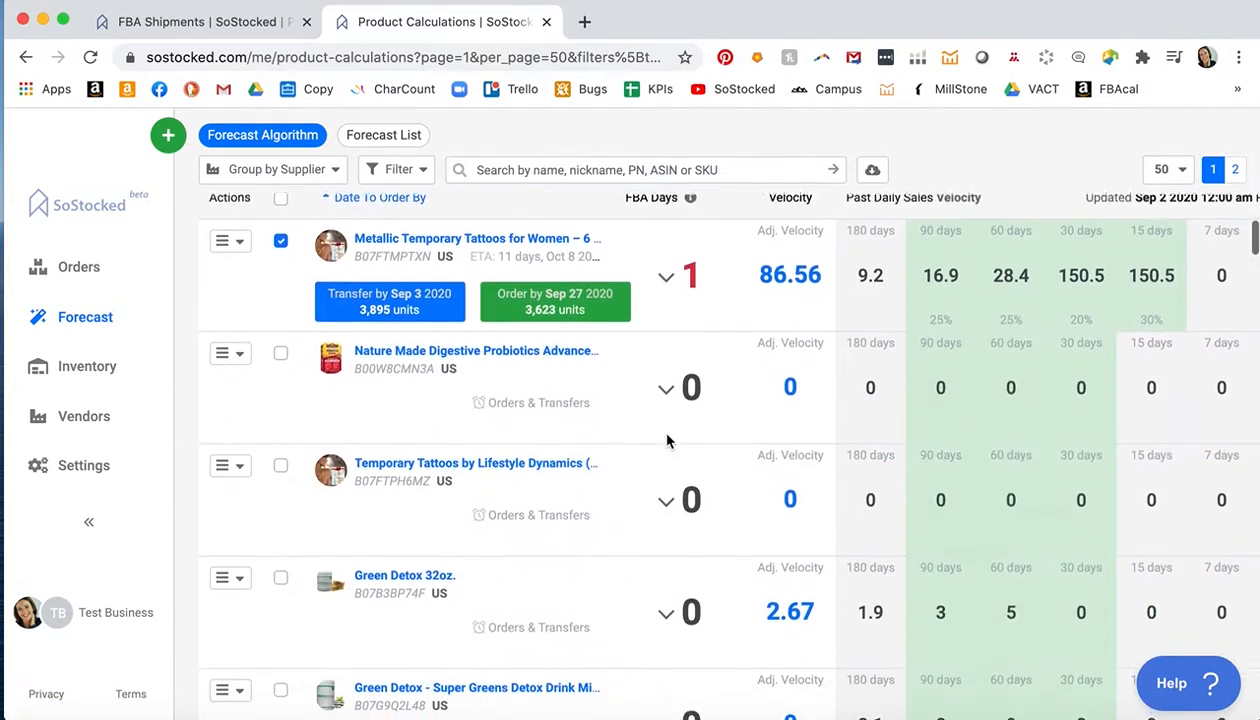
scroll(668, 442, "down", 8)
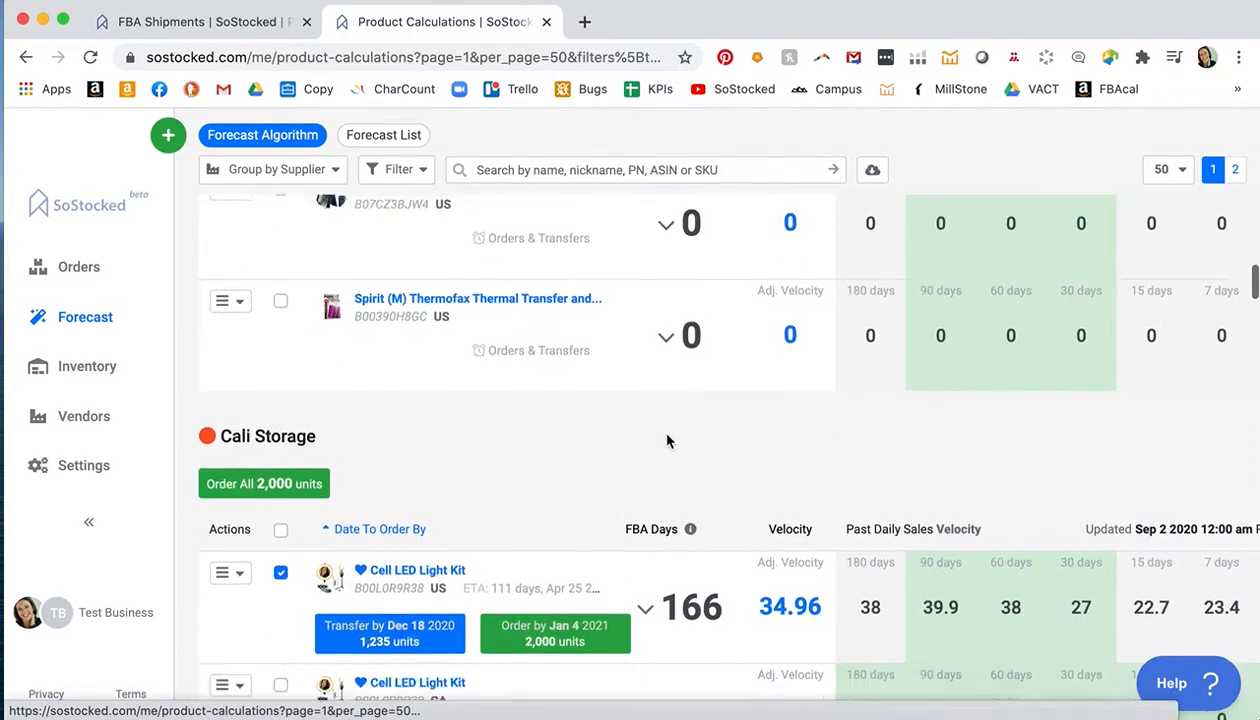
scroll(668, 442, "down", 9)
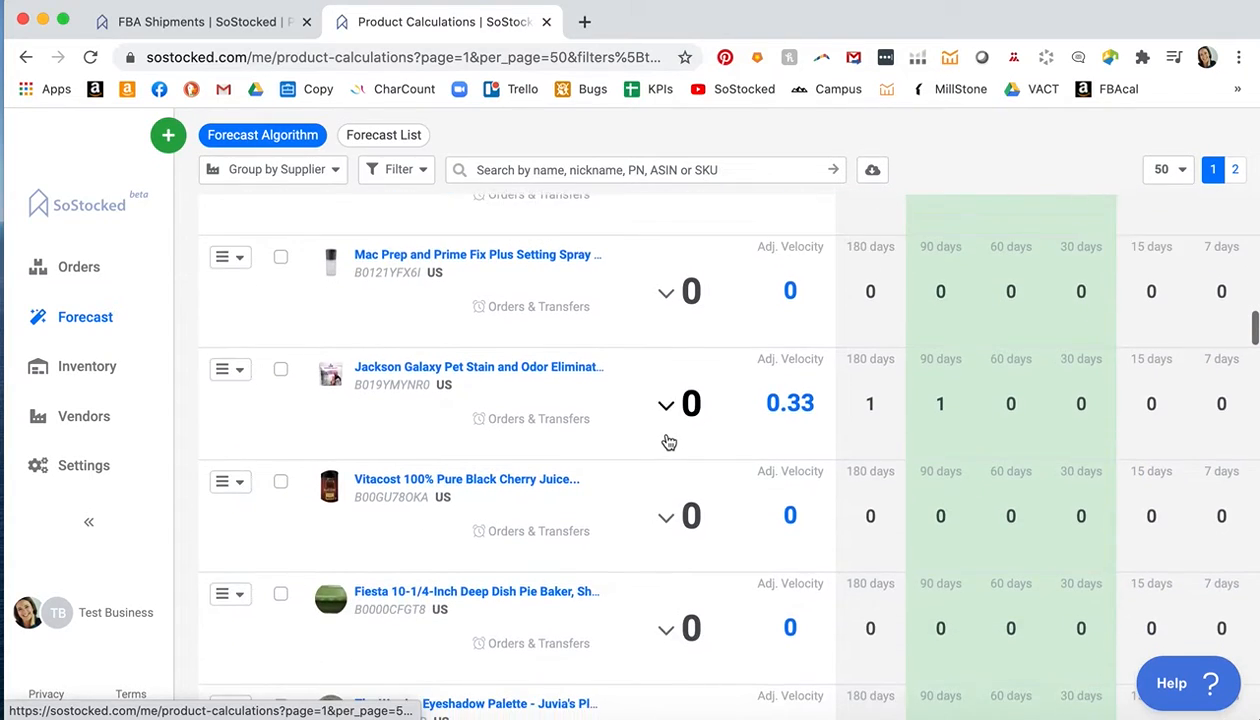
scroll(668, 442, "down", 10)
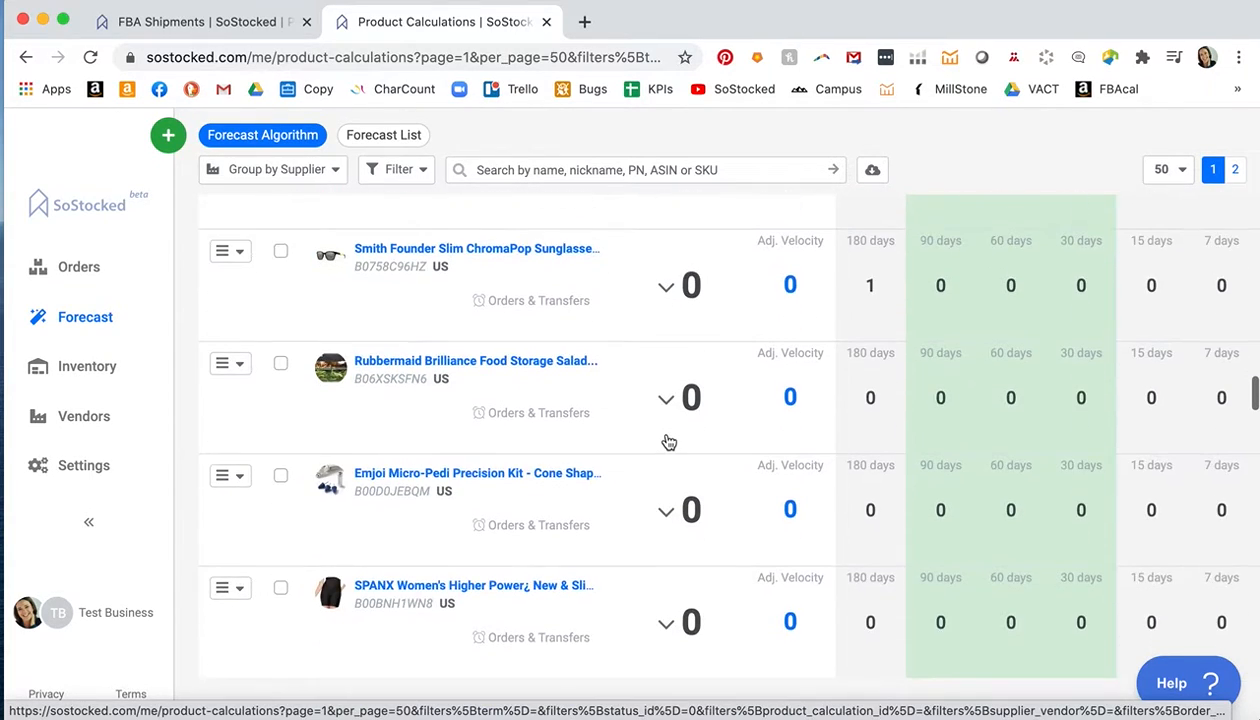
scroll(668, 442, "down", 1)
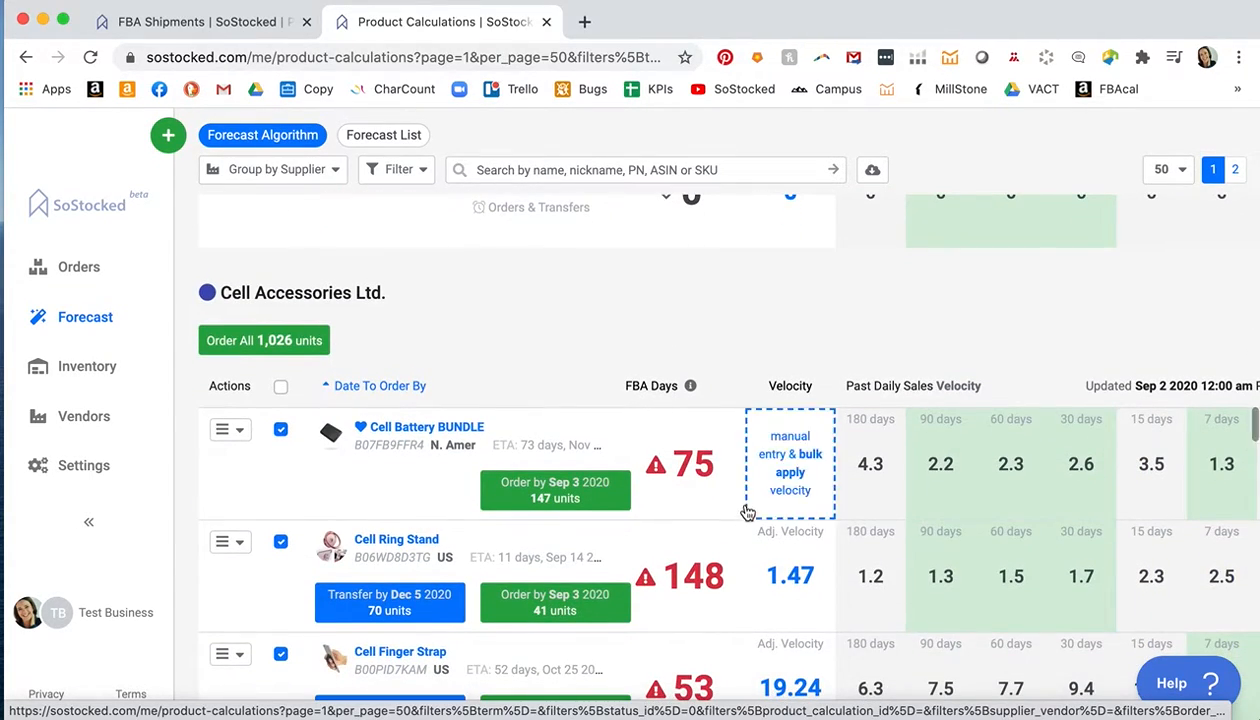
scroll(690, 480, "down", 1)
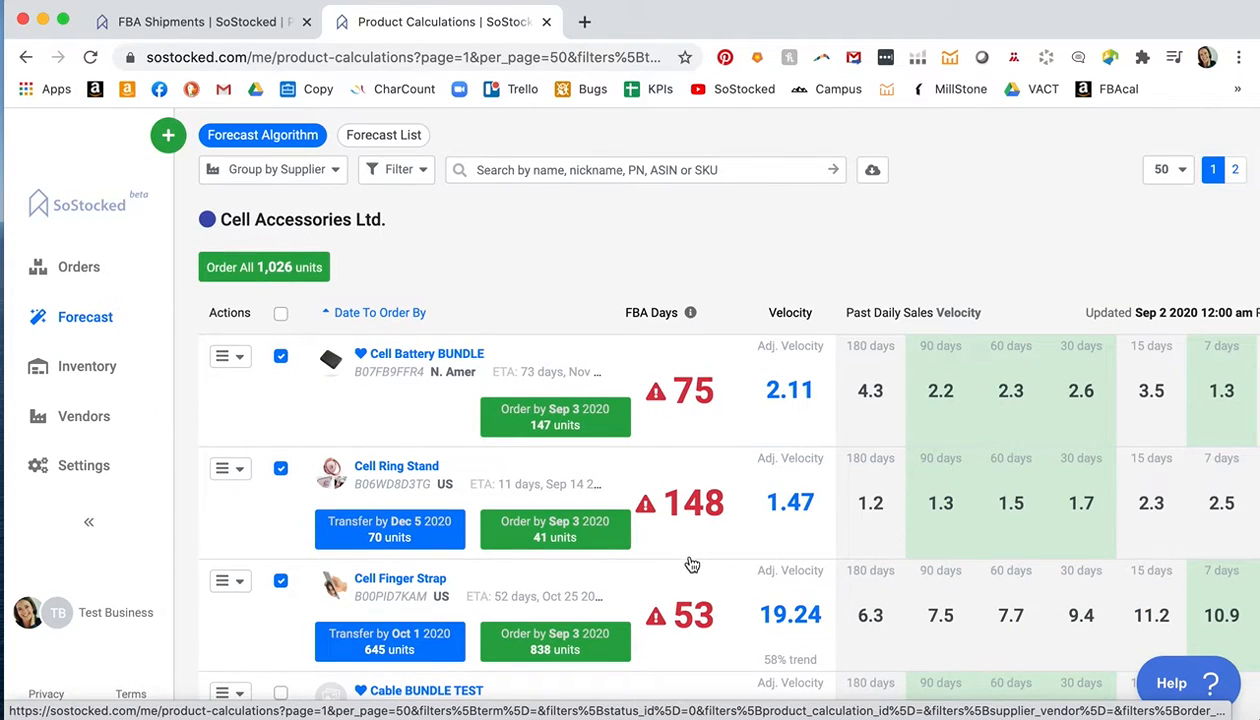
- Expand the Cell Finger Strap forecast and inspect the shipments behind the Sep 4 2020 FBA inventory in the Inventory Timeline
scroll(689, 650, "down", 5)
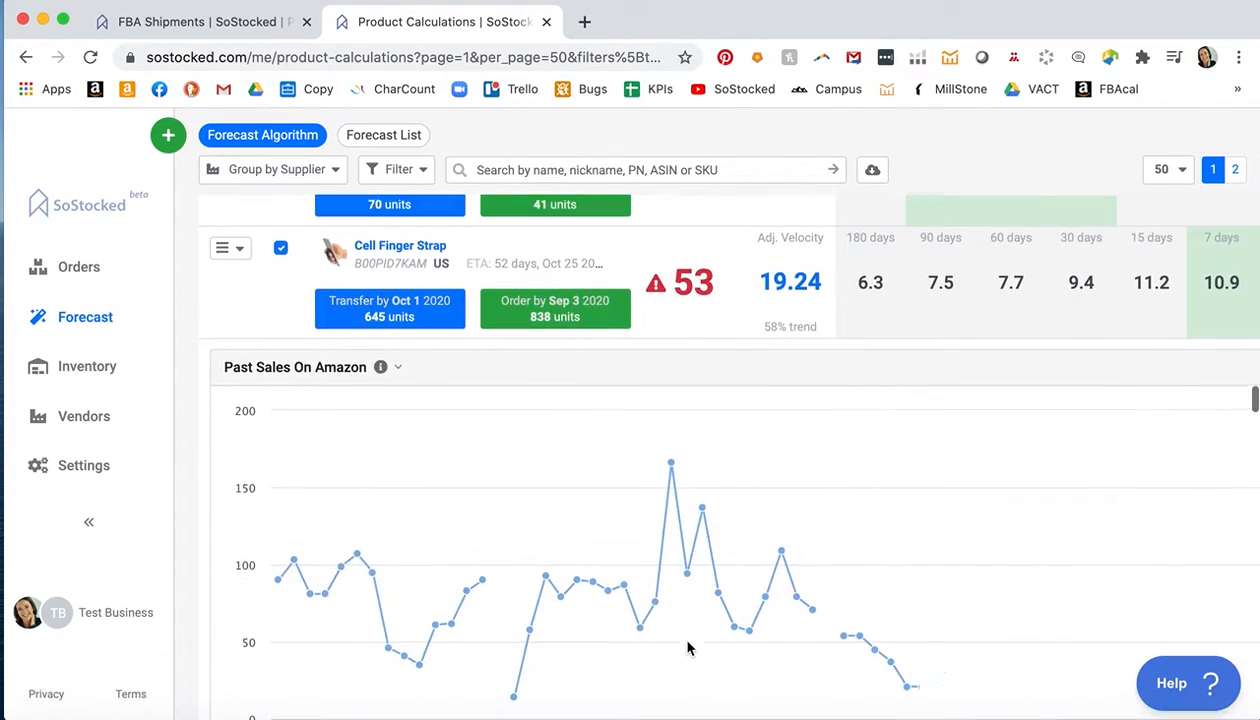
scroll(687, 648, "down", 2)
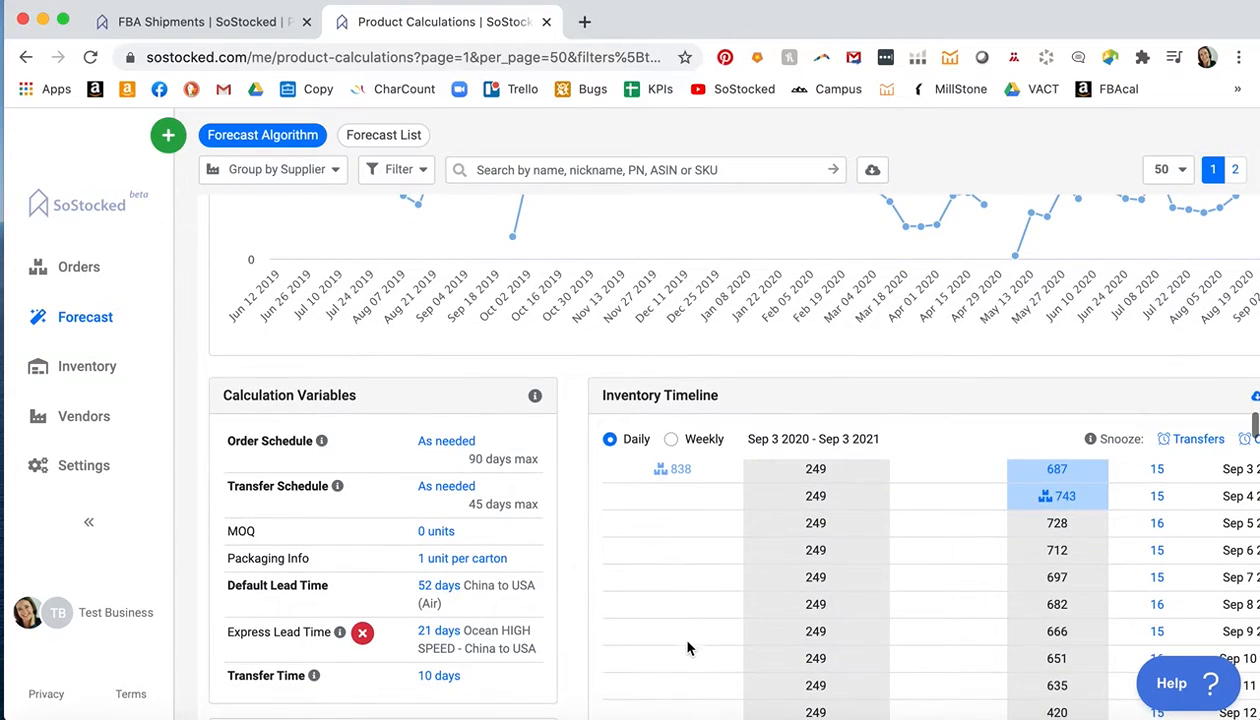
scroll(568, 548, "down", 1)
scroll(568, 548, "down", 1)
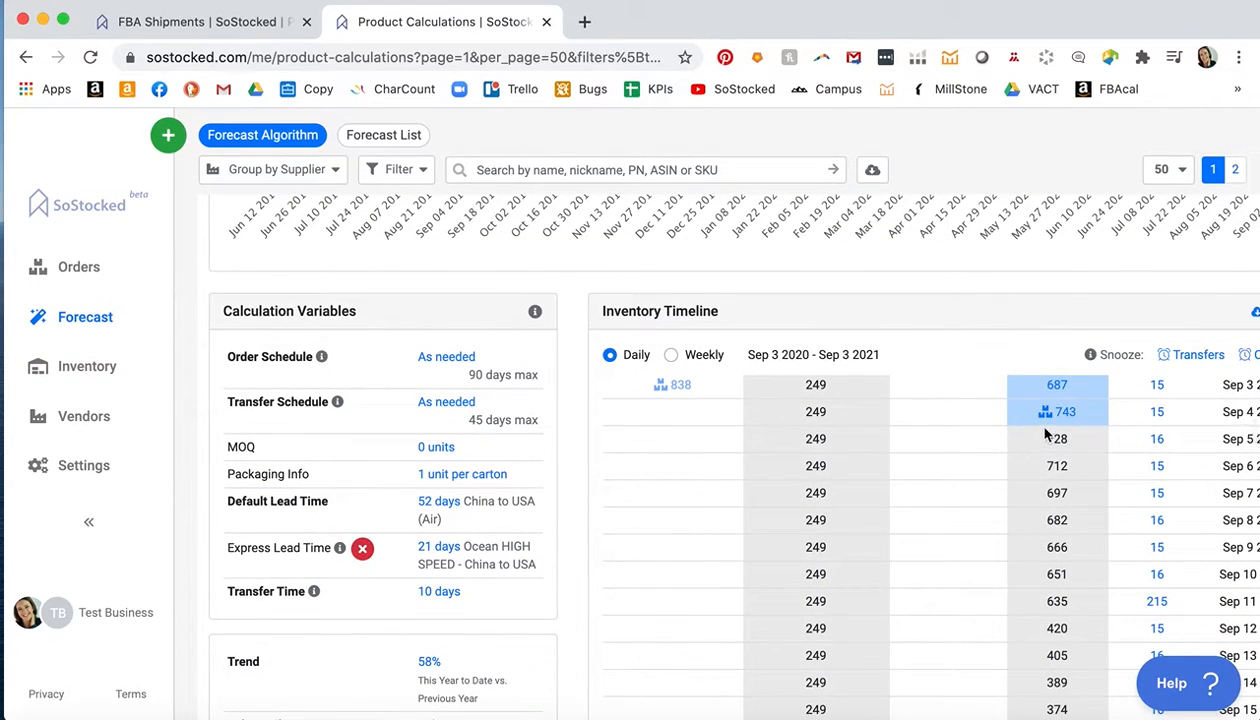
mouse_move(1058, 420)
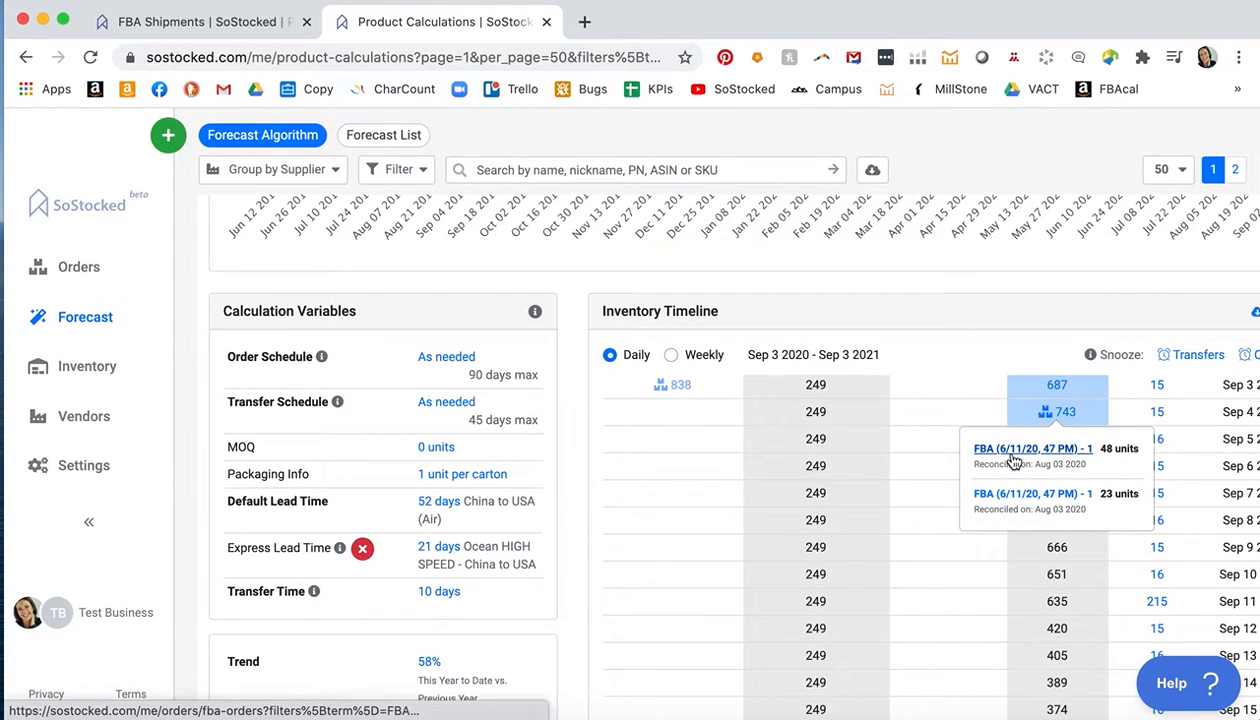
- Return to the FBA Shipments list, close its filter options, and locate the two Cell Finger Strap shipments with their Amazon status and unit columns
left_click(210, 24)
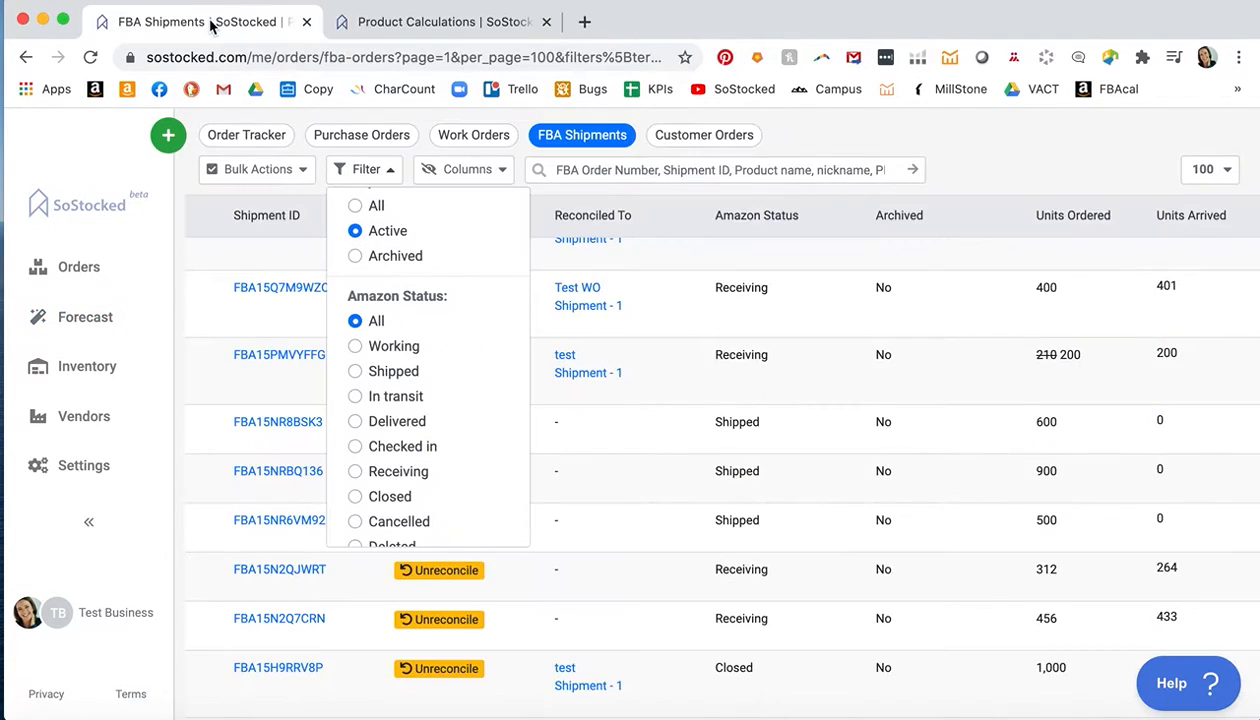
left_click(385, 165)
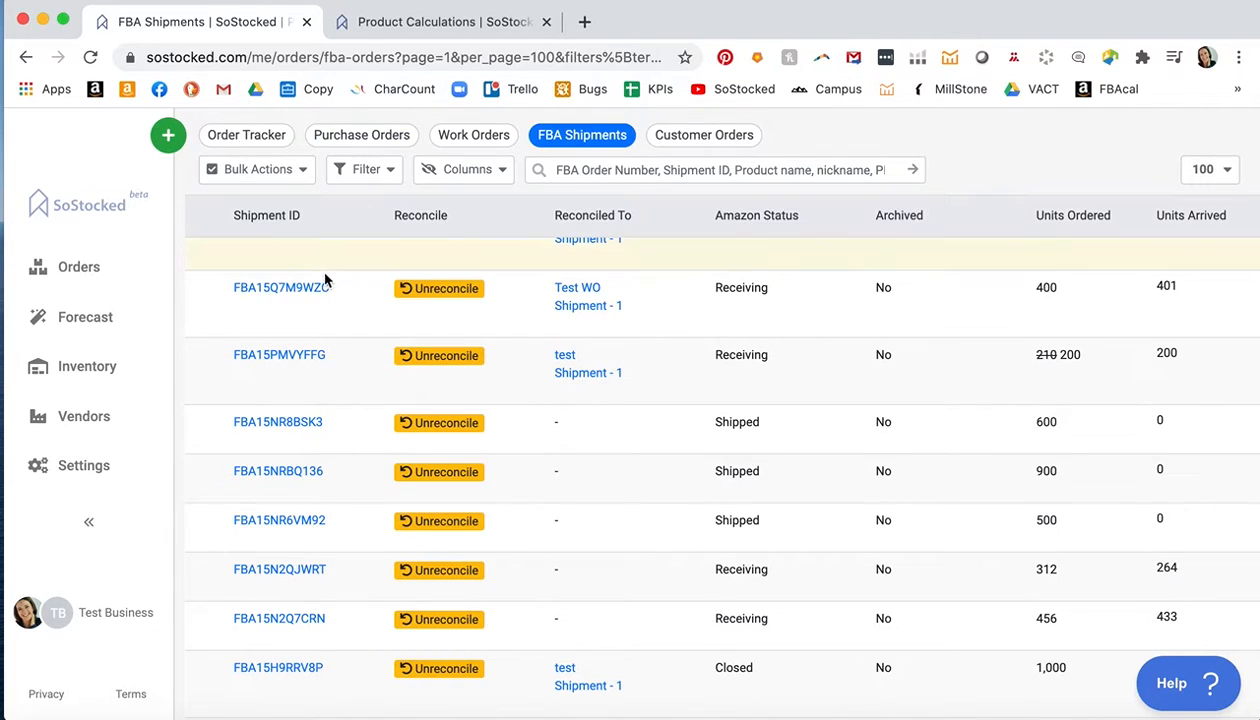
scroll(315, 285, "left", 10)
scroll(315, 285, "left", 10)
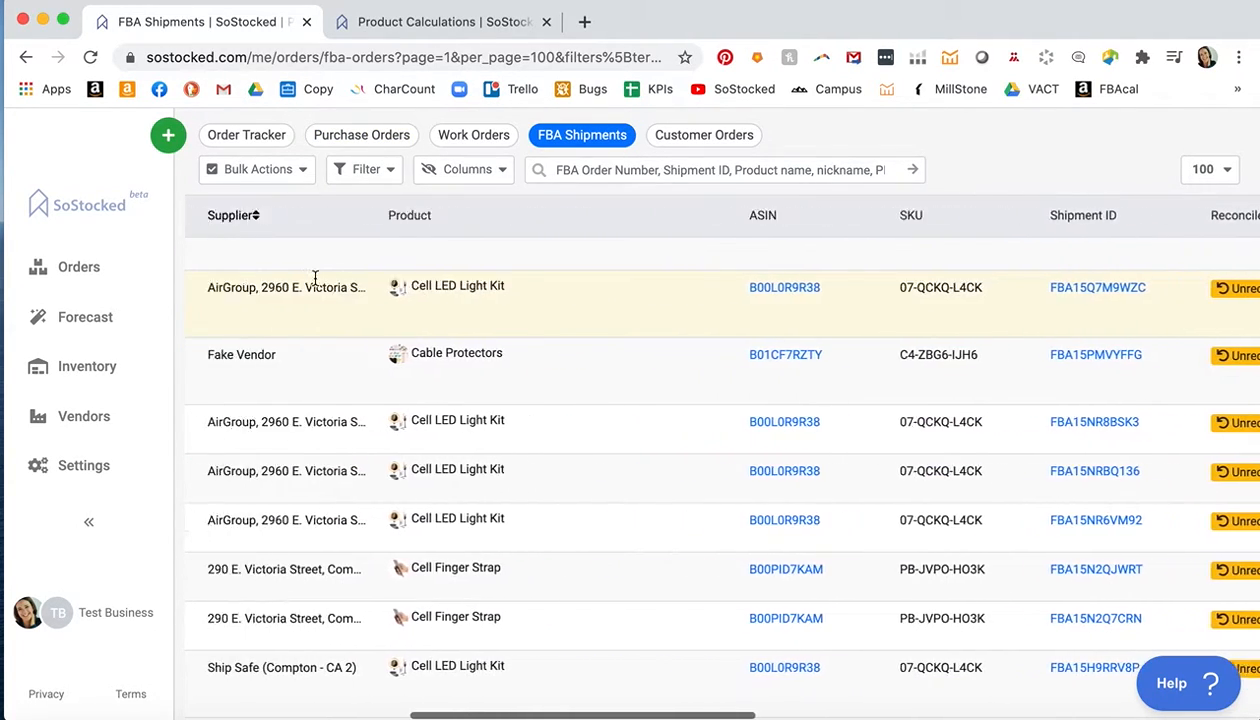
scroll(315, 285, "left", 5)
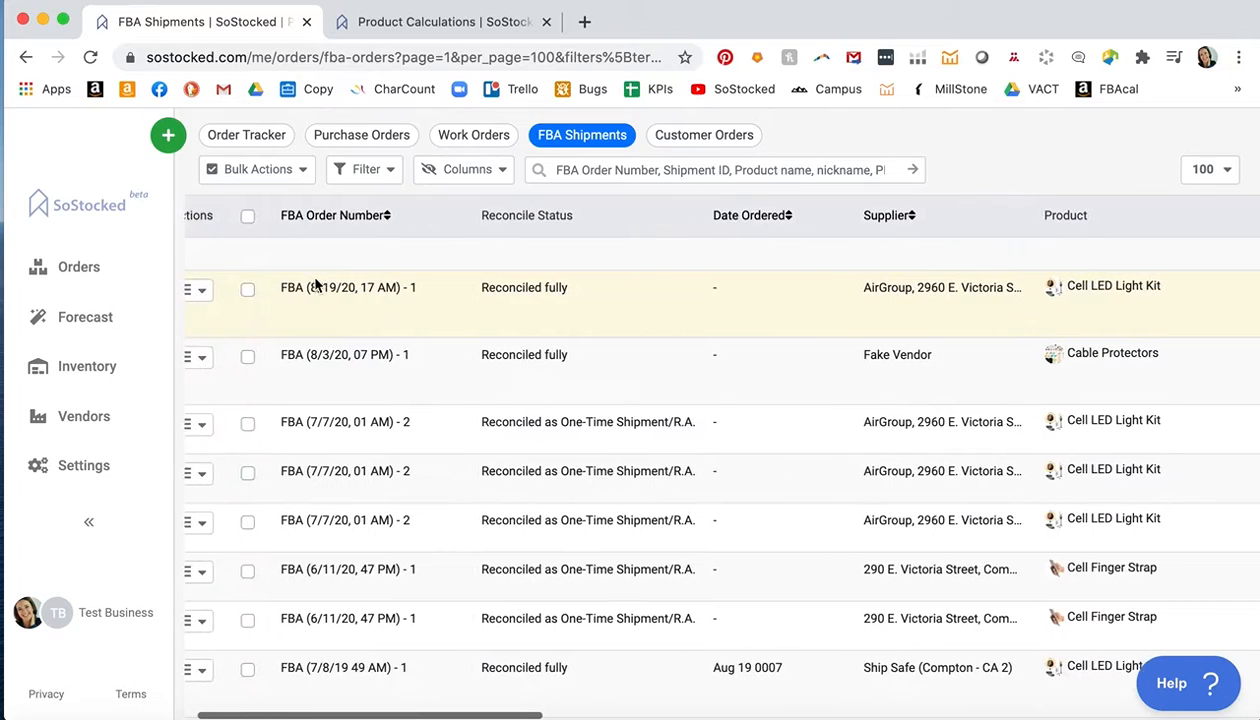
scroll(380, 588, "right", 2)
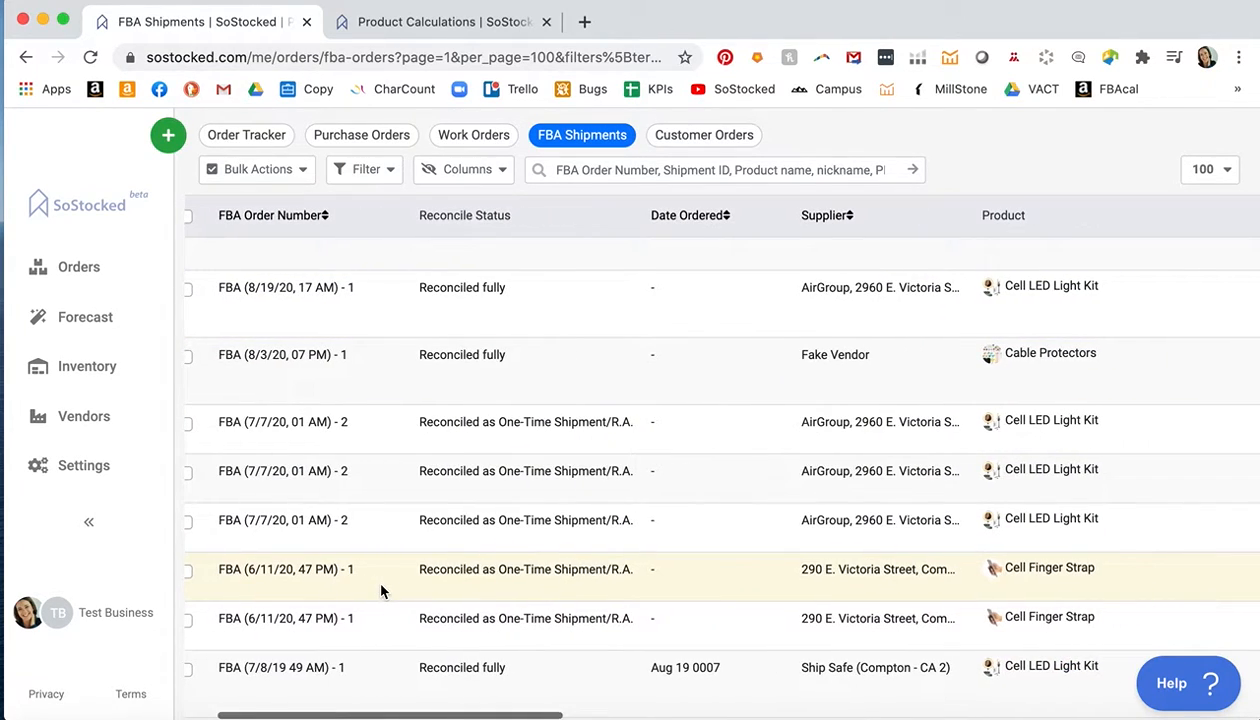
scroll(773, 585, "right", 15)
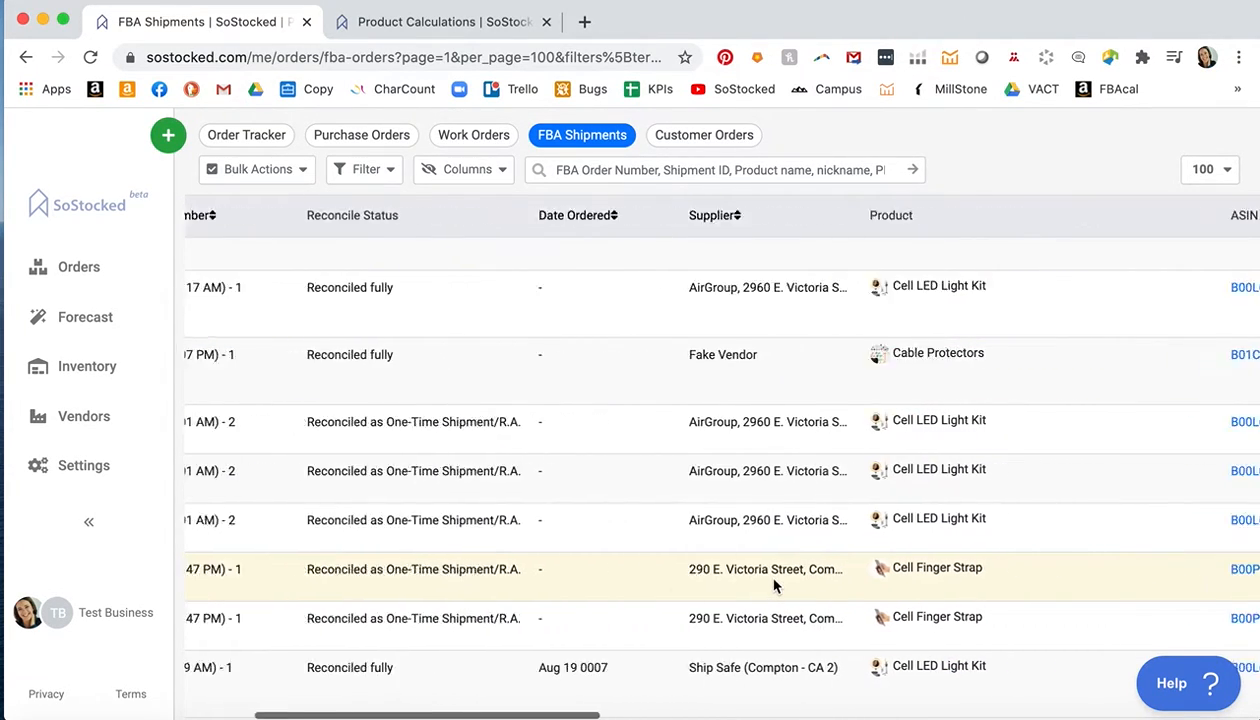
scroll(773, 585, "right", 10)
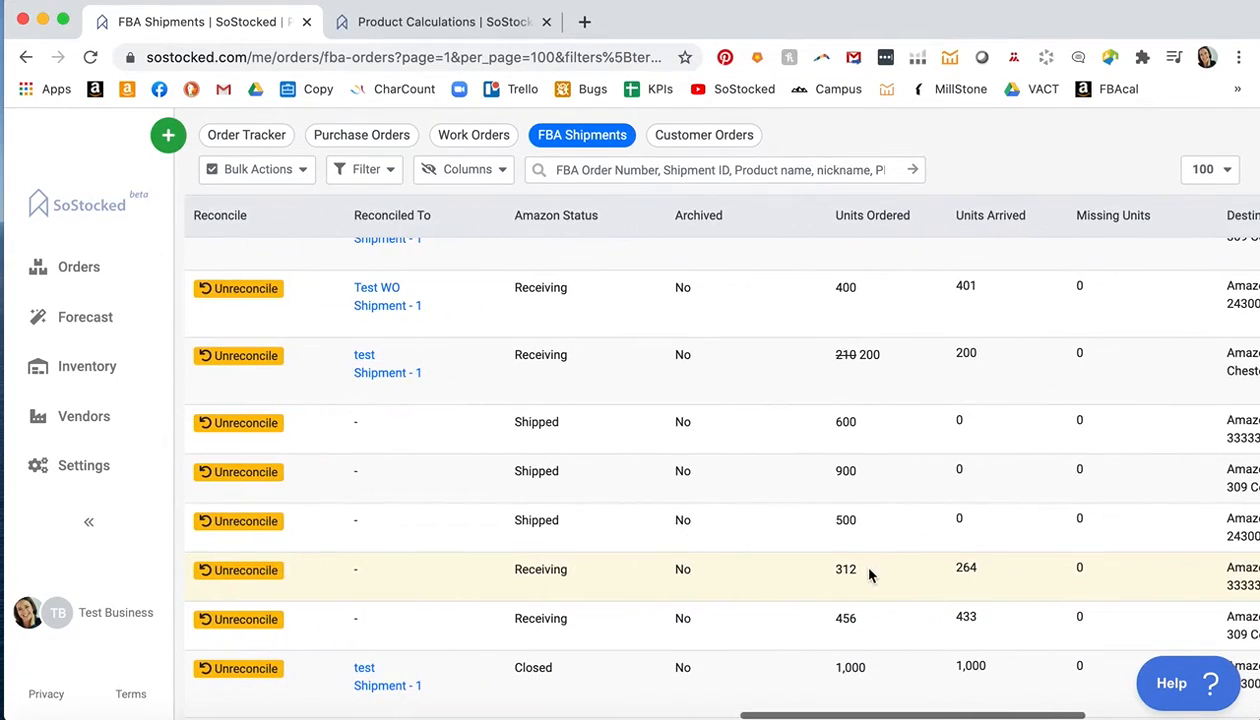
- Compare the units ordered, arrived and missing for the two Cell Finger Strap shipments, highlighting the figures in their rows
double_click(836, 571)
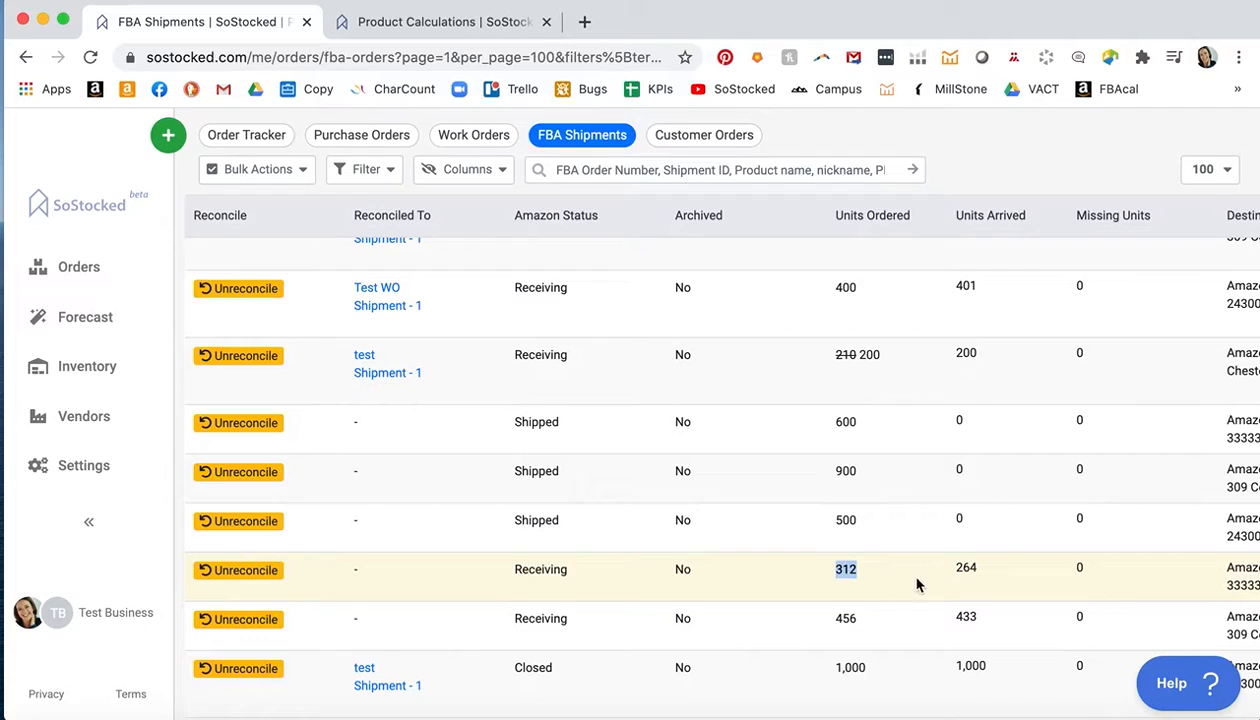
double_click(965, 567)
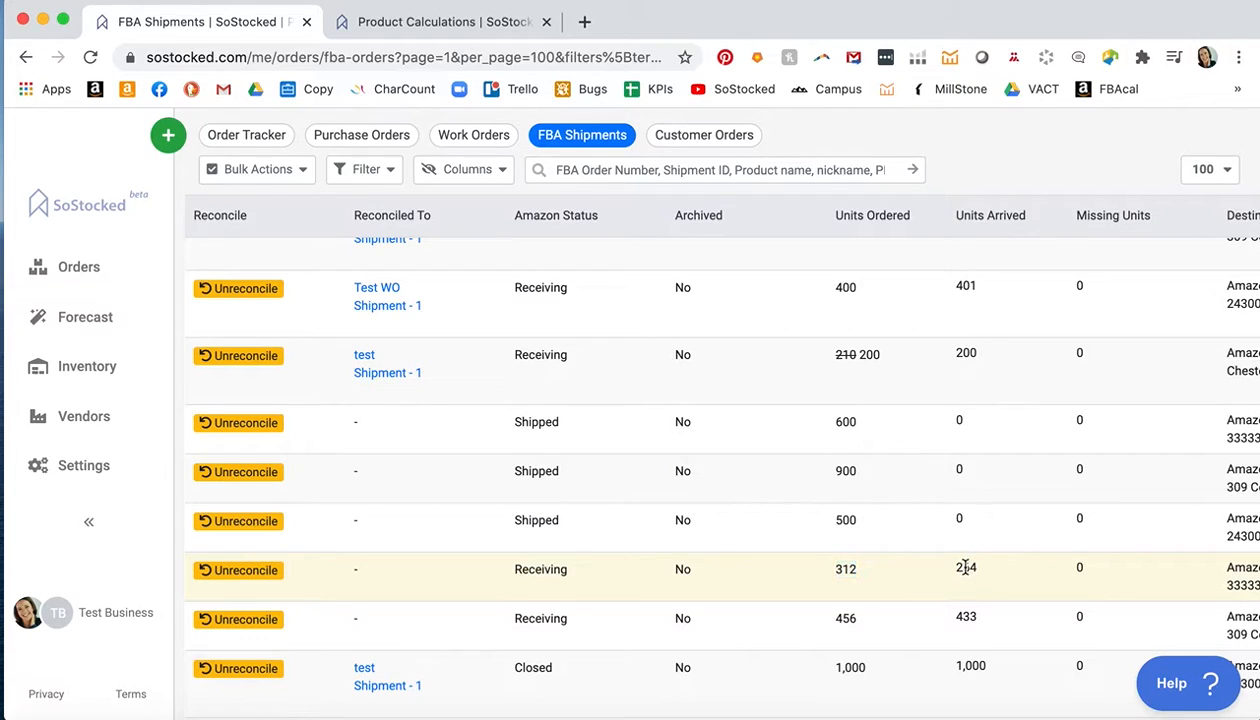
double_click(1080, 566)
double_click(959, 616)
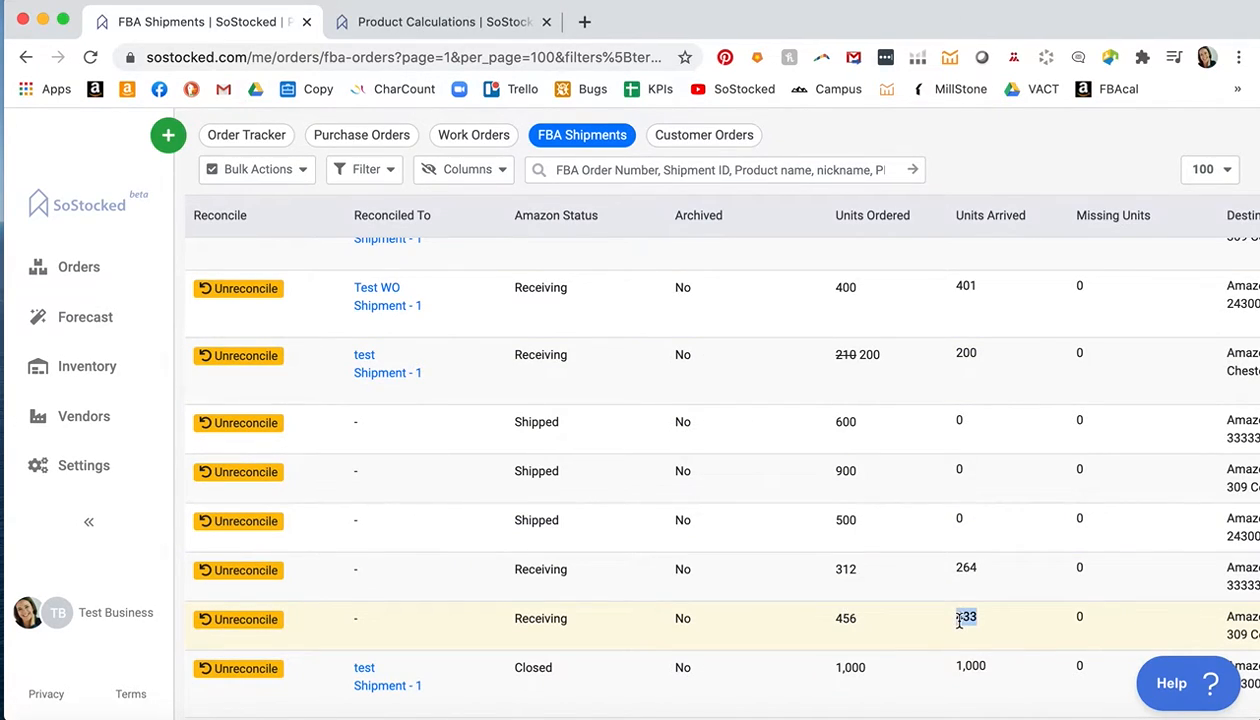
left_click(958, 615)
- Recheck the Sep 3 and Sep 4 2020 FBA inventory breakdowns in the Cell Finger Strap forecast, highlighting the FBA inventory and reserved units
left_click(442, 22)
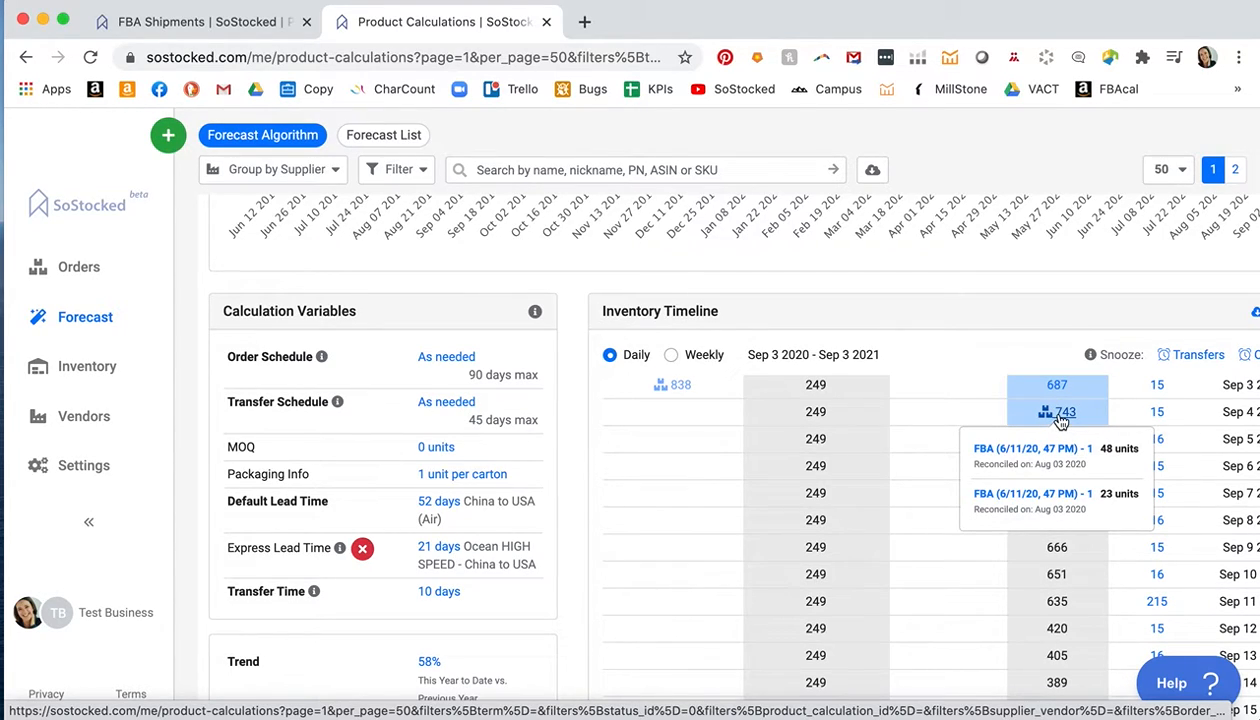
mouse_move(1058, 389)
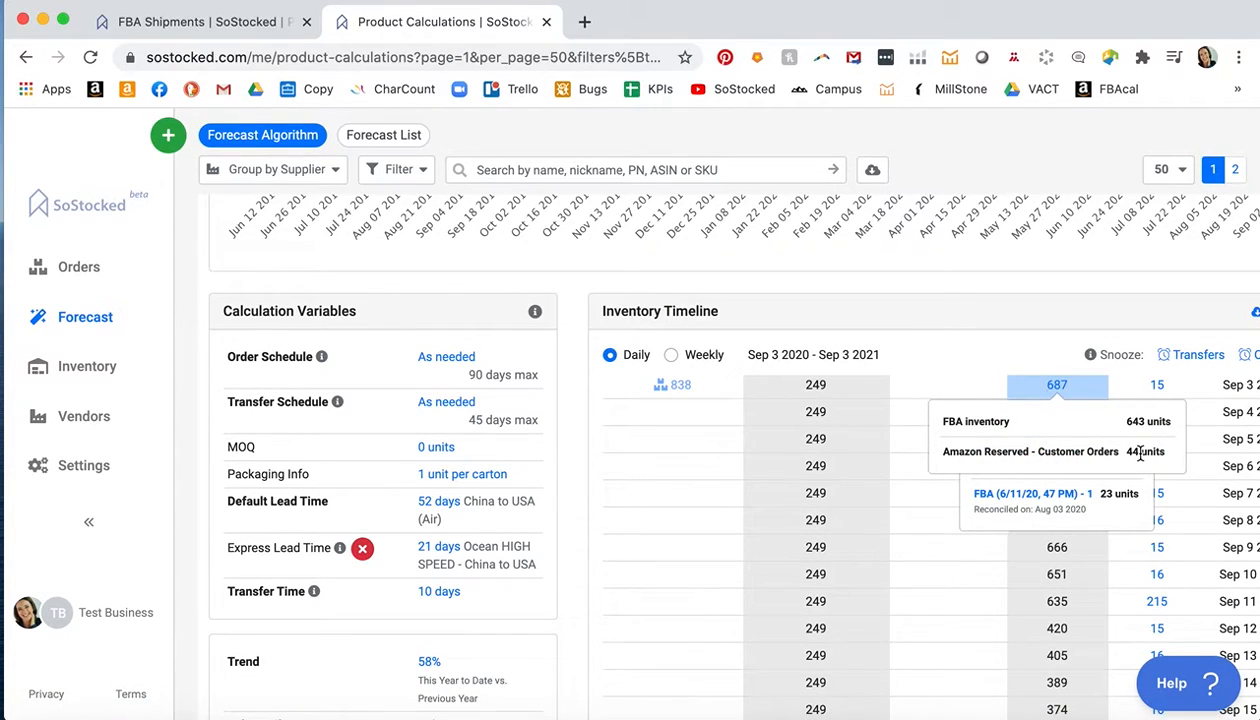
left_click_drag(1140, 452, 1127, 452)
double_click(1135, 421)
left_click(1052, 389)
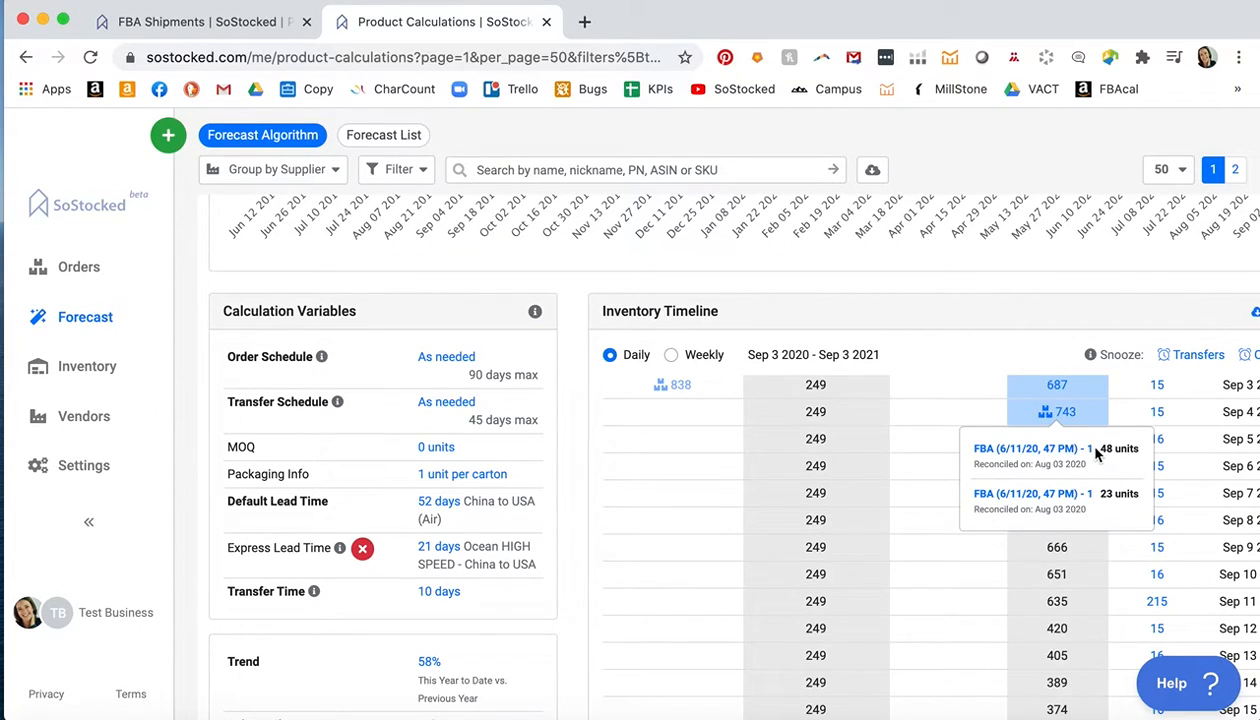
triple_click(763, 363)
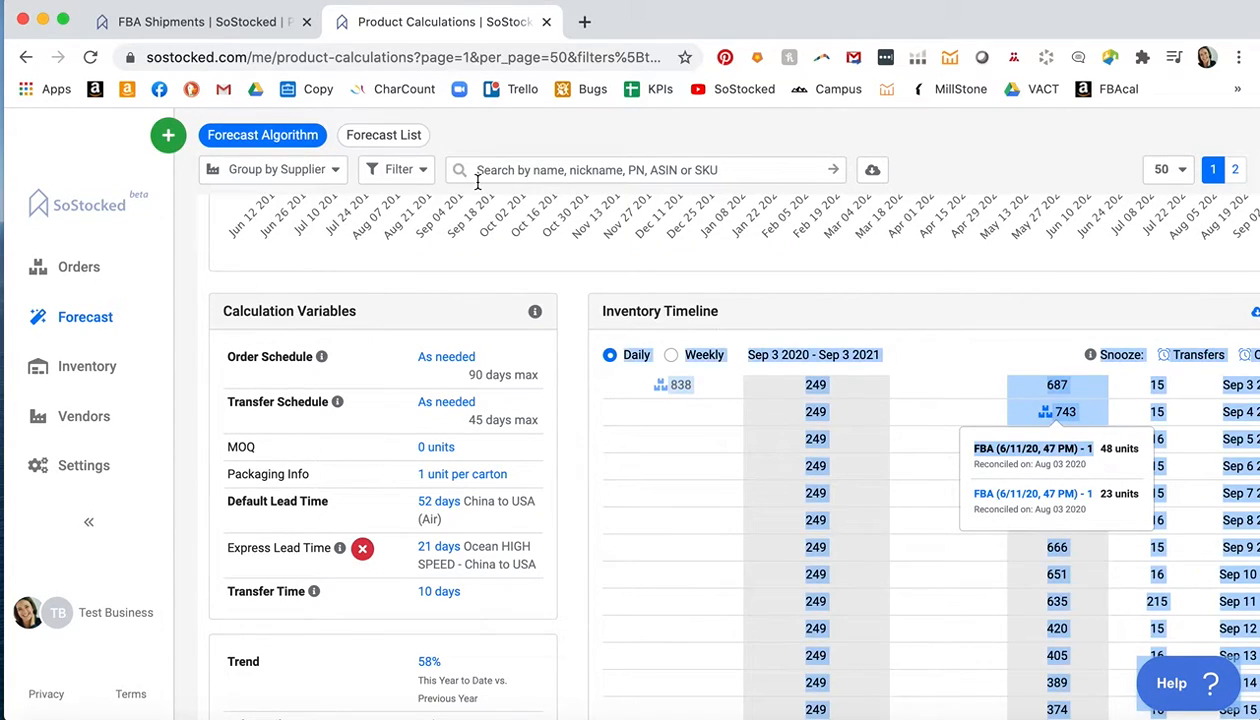
- Unreconcile the Cell Finger Strap shipment with 312 units ordered in the FBA Shipments list
left_click(231, 25)
scroll(422, 508, "down", 3)
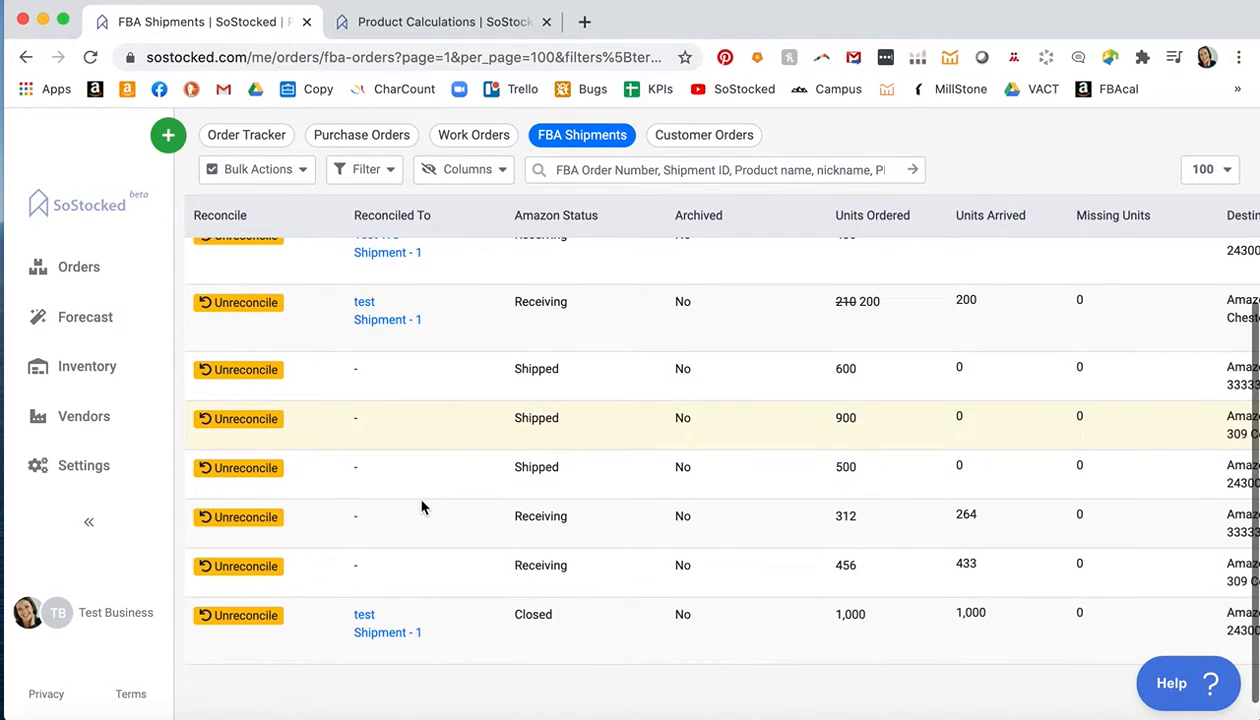
scroll(424, 508, "up", 1)
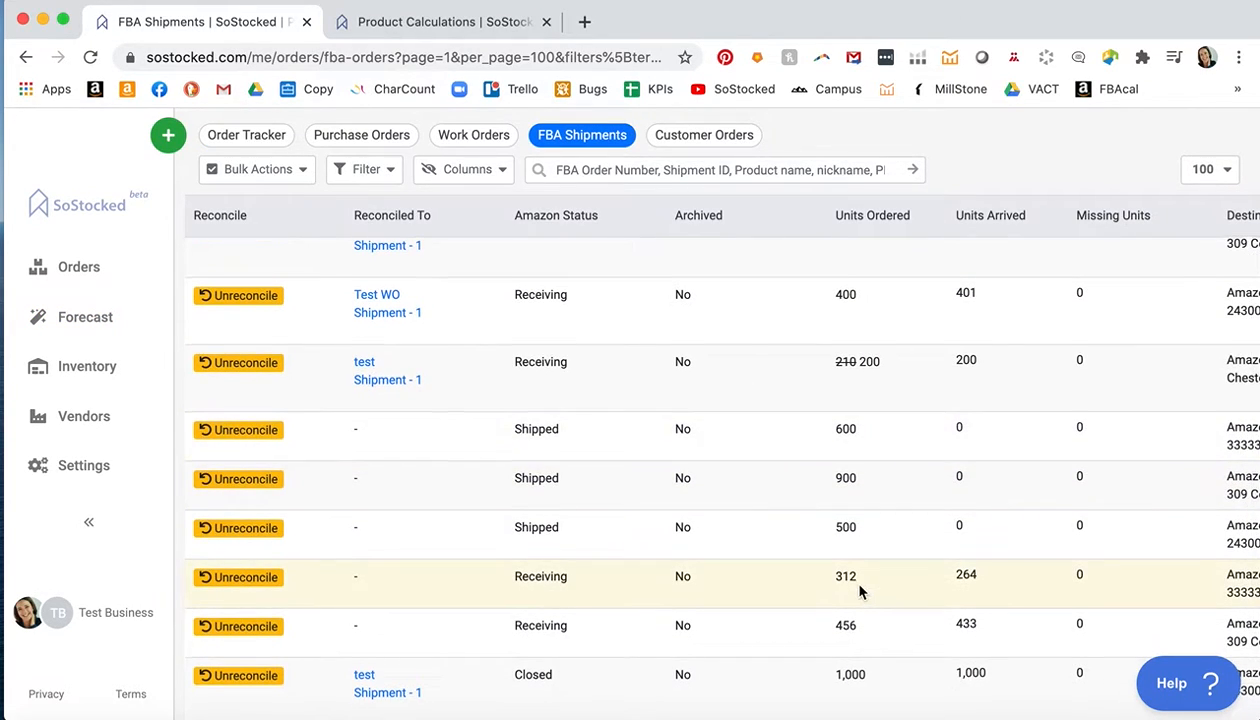
scroll(861, 592, "down", 1)
double_click(966, 515)
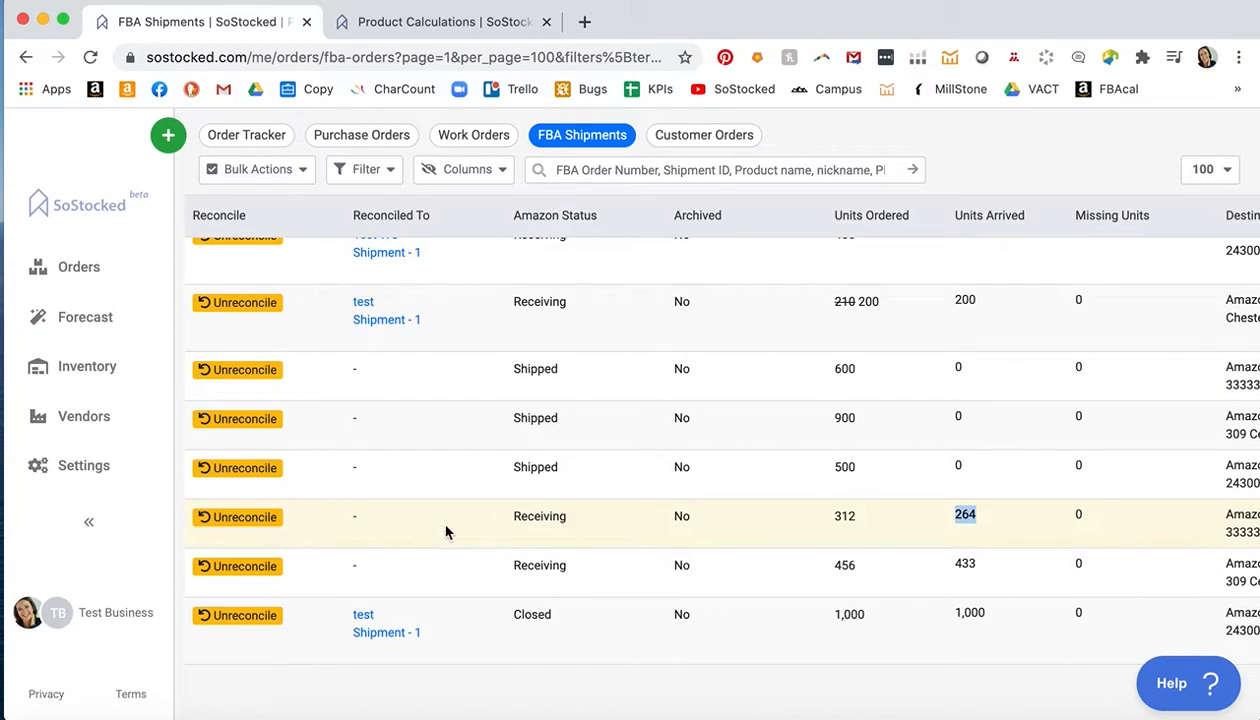
left_click(259, 519)
left_click(966, 268)
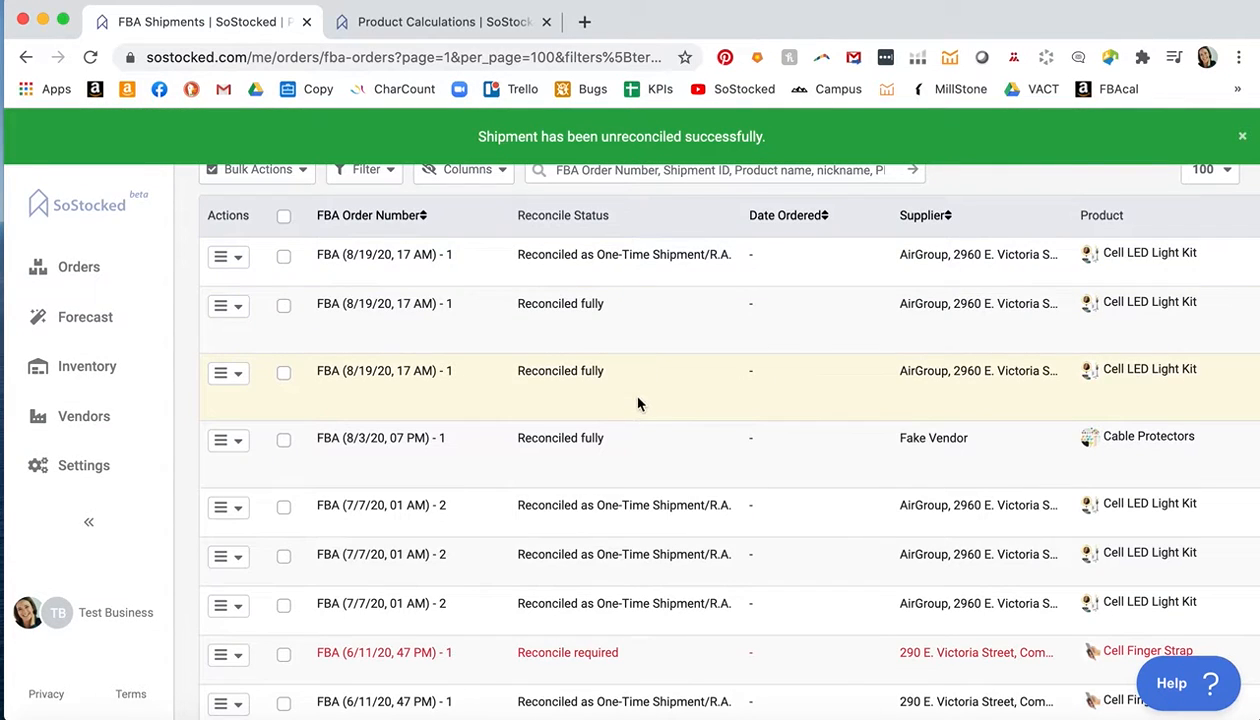
- Find the Cell Finger Strap shipment marked Reconcile required and open its reconciliation form
scroll(790, 677, "down", 3)
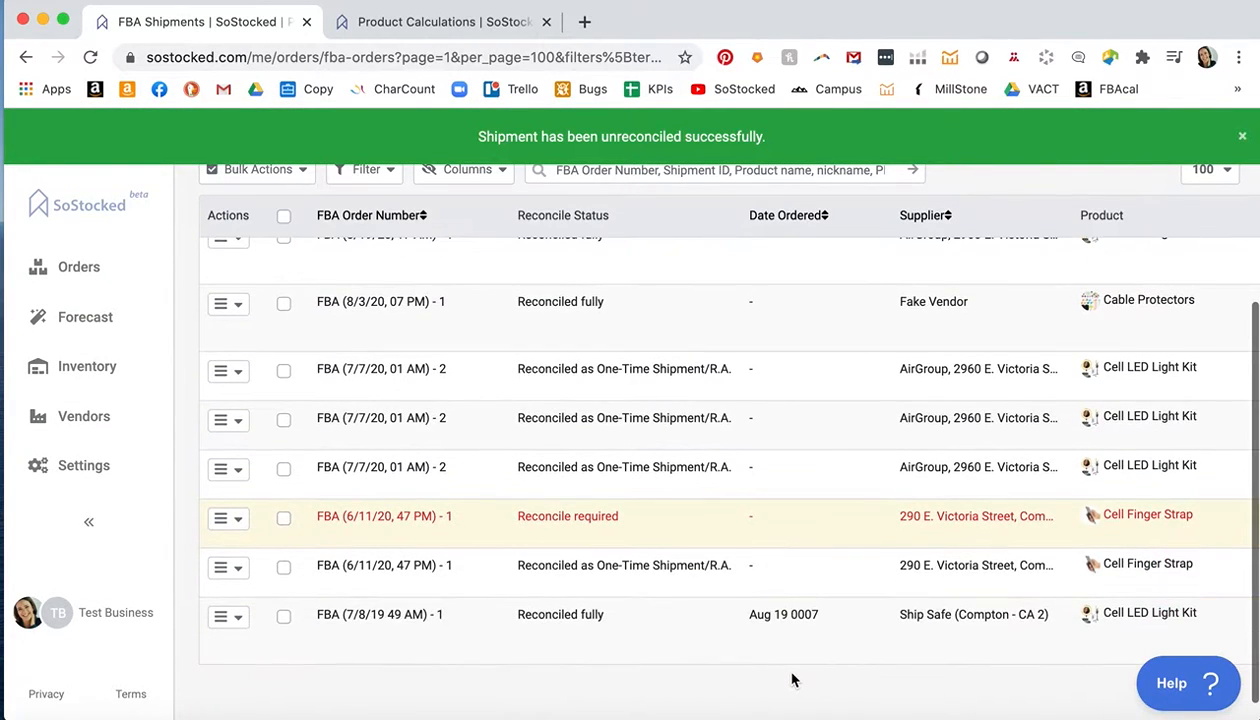
scroll(782, 585, "right", 5)
scroll(782, 585, "right", 3)
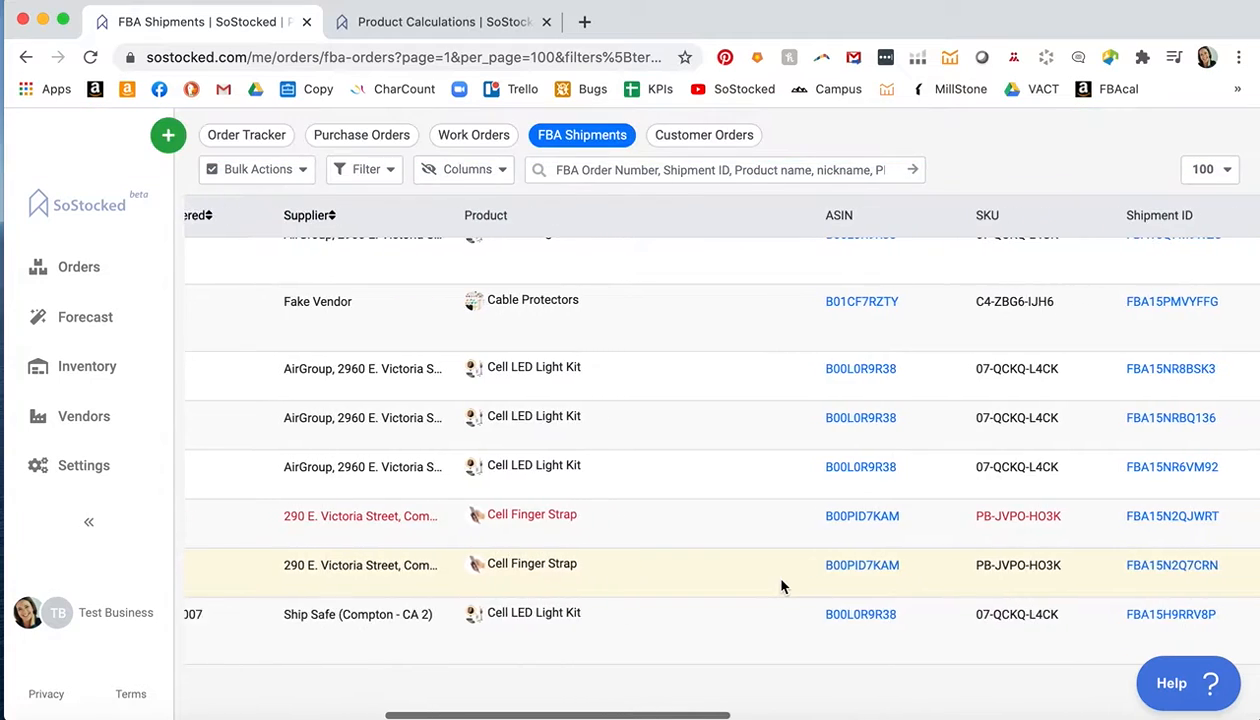
scroll(782, 585, "left", 5)
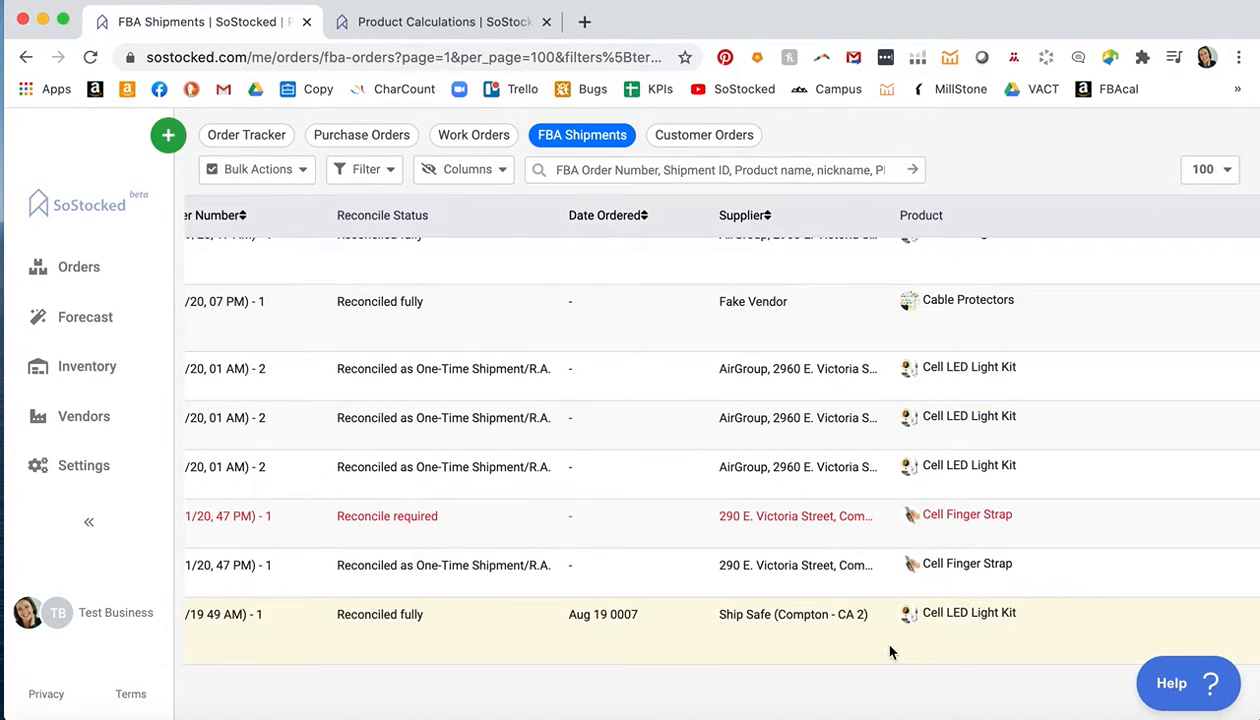
scroll(890, 652, "right", 5)
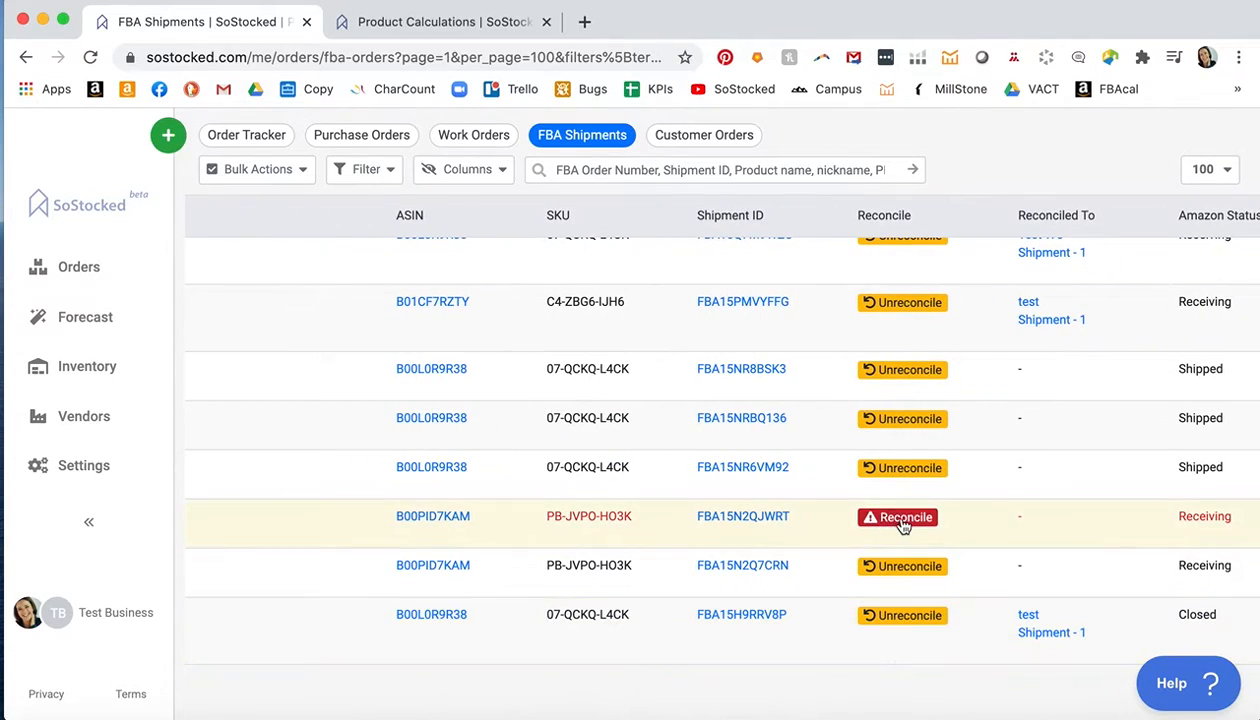
left_click(901, 522)
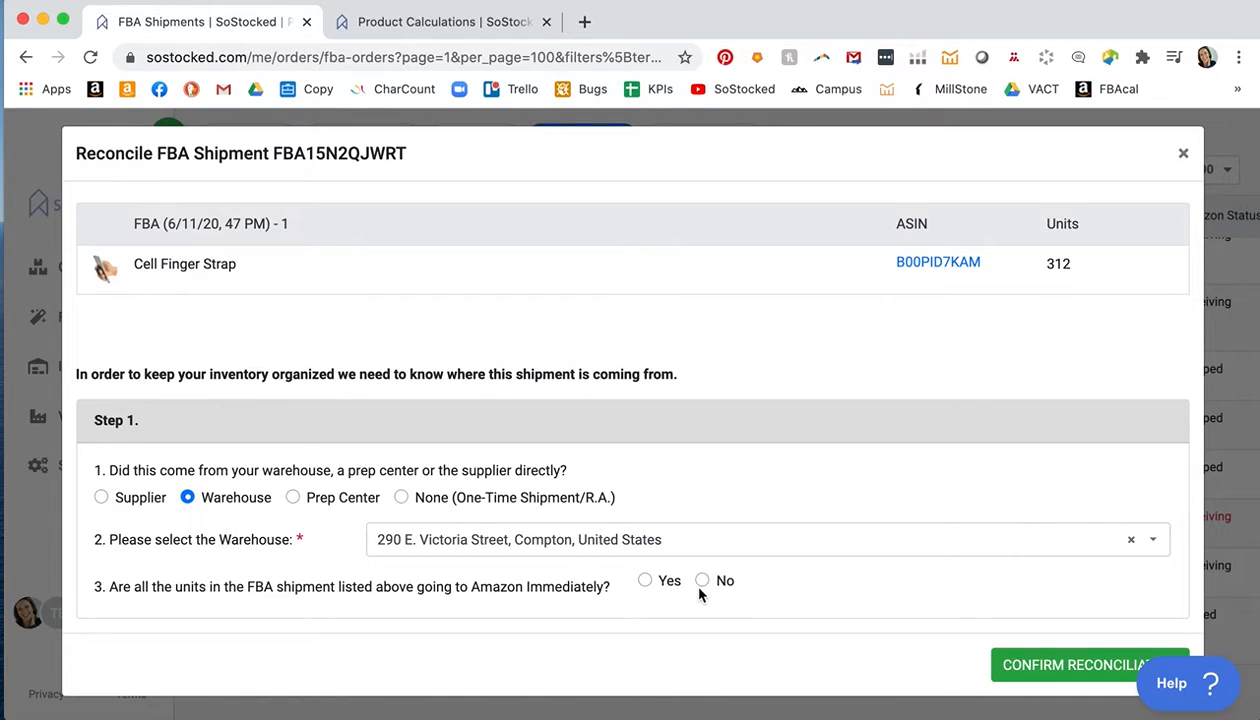
- Mark all units as going to Amazon immediately and choose to create a new WO containing this FBA shipment
left_click(645, 581)
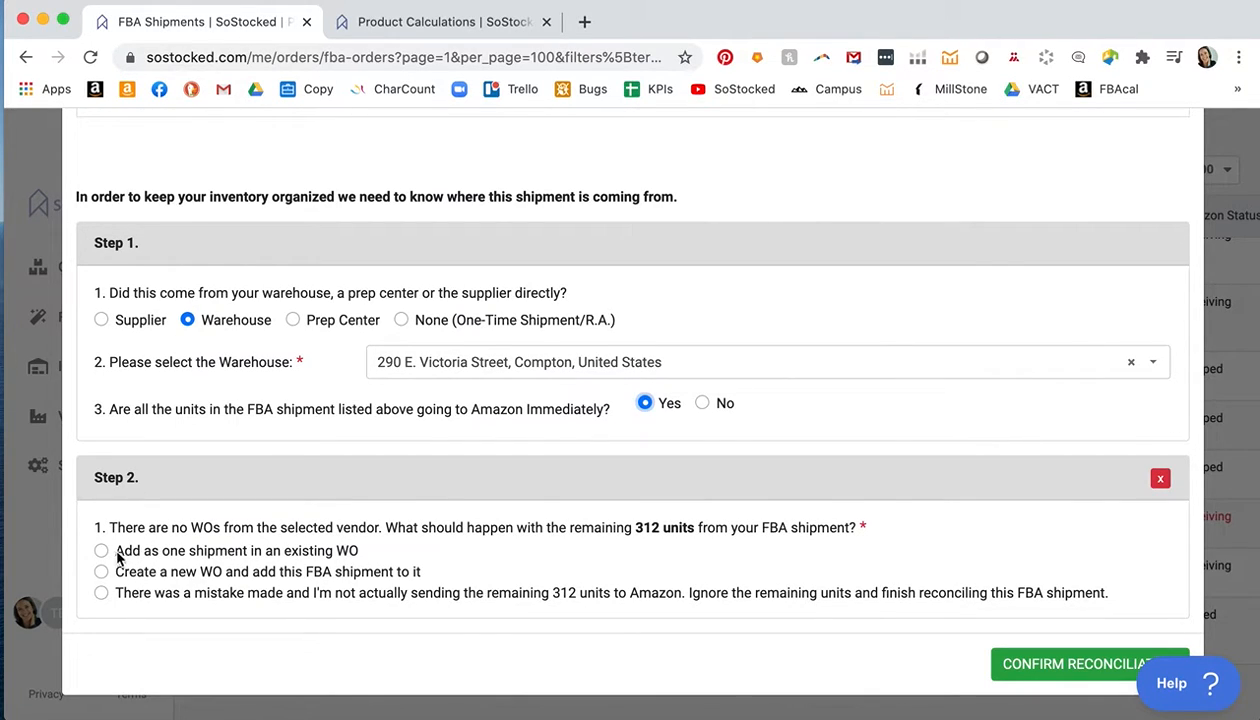
left_click(101, 573)
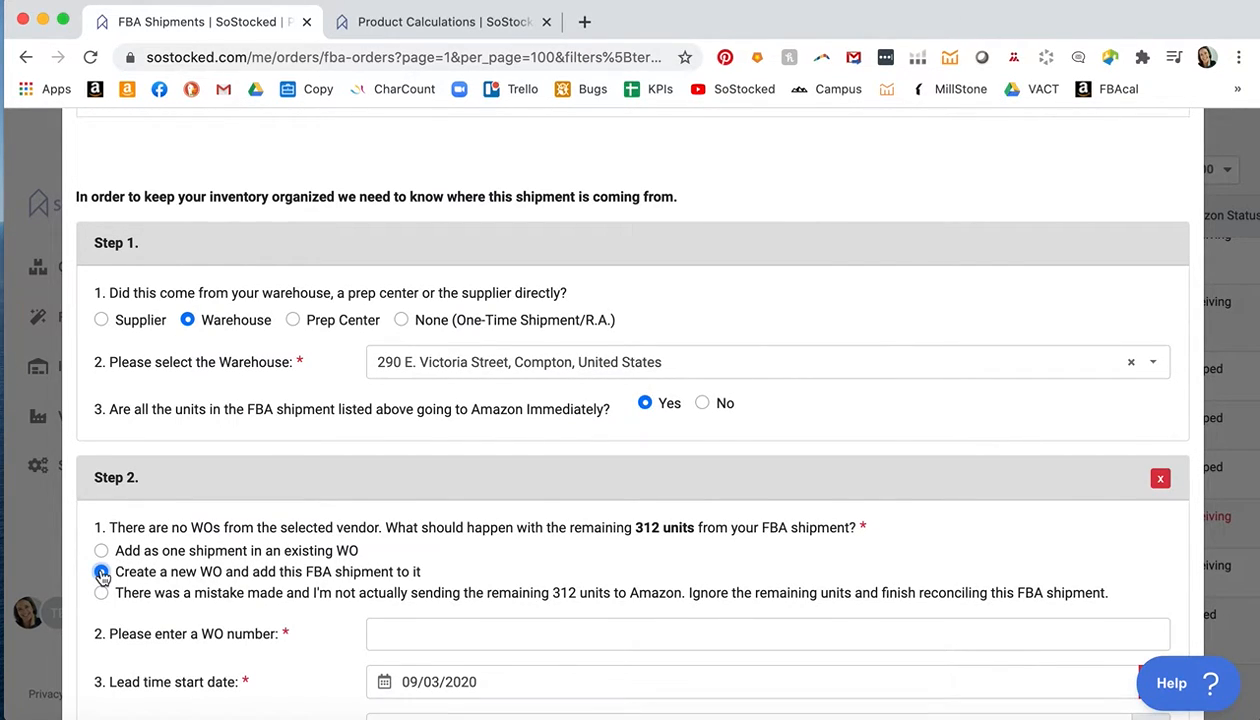
scroll(266, 541, "down", 2)
scroll(266, 541, "up", 5)
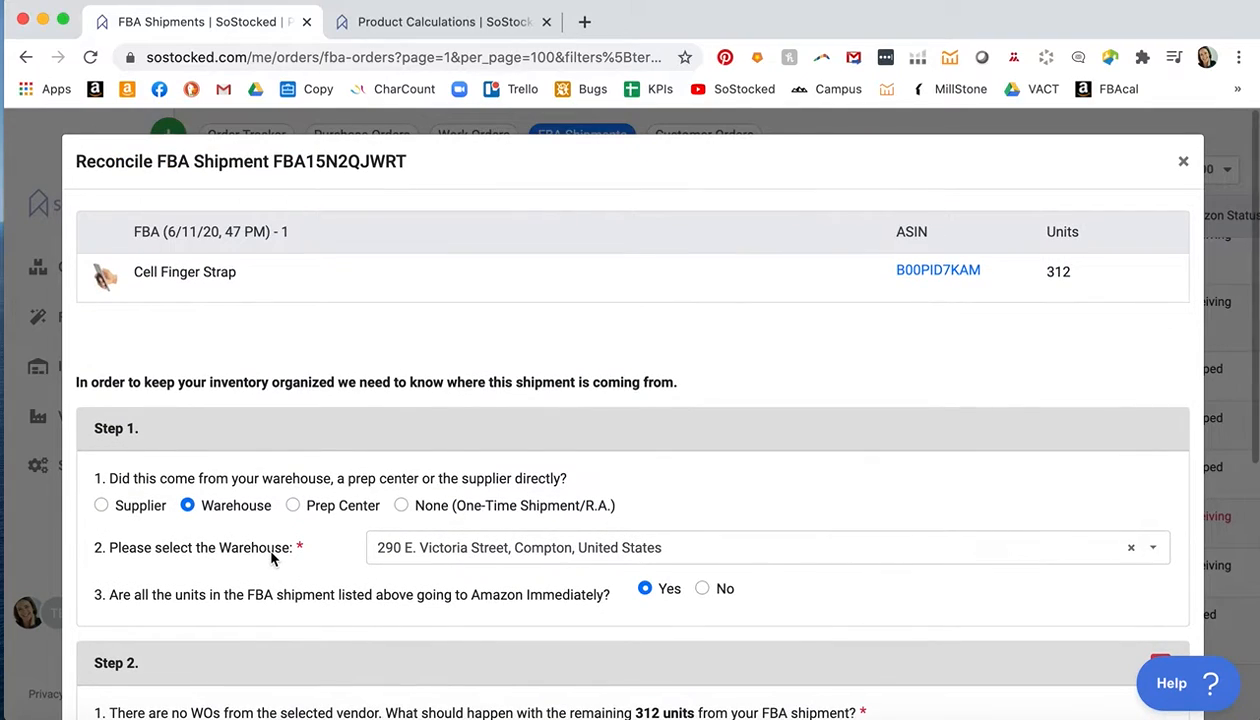
scroll(270, 557, "down", 5)
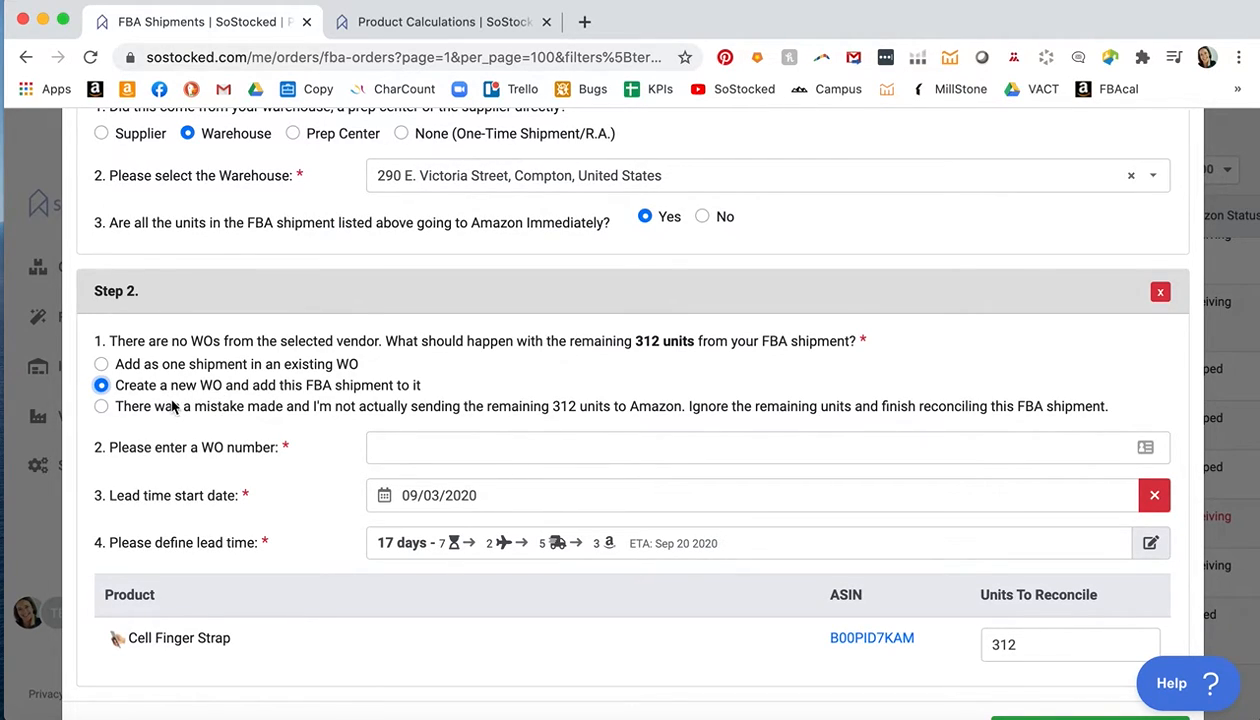
- Set the WO number to "test" and the lead time start date to September 1, 2020
left_click(391, 444)
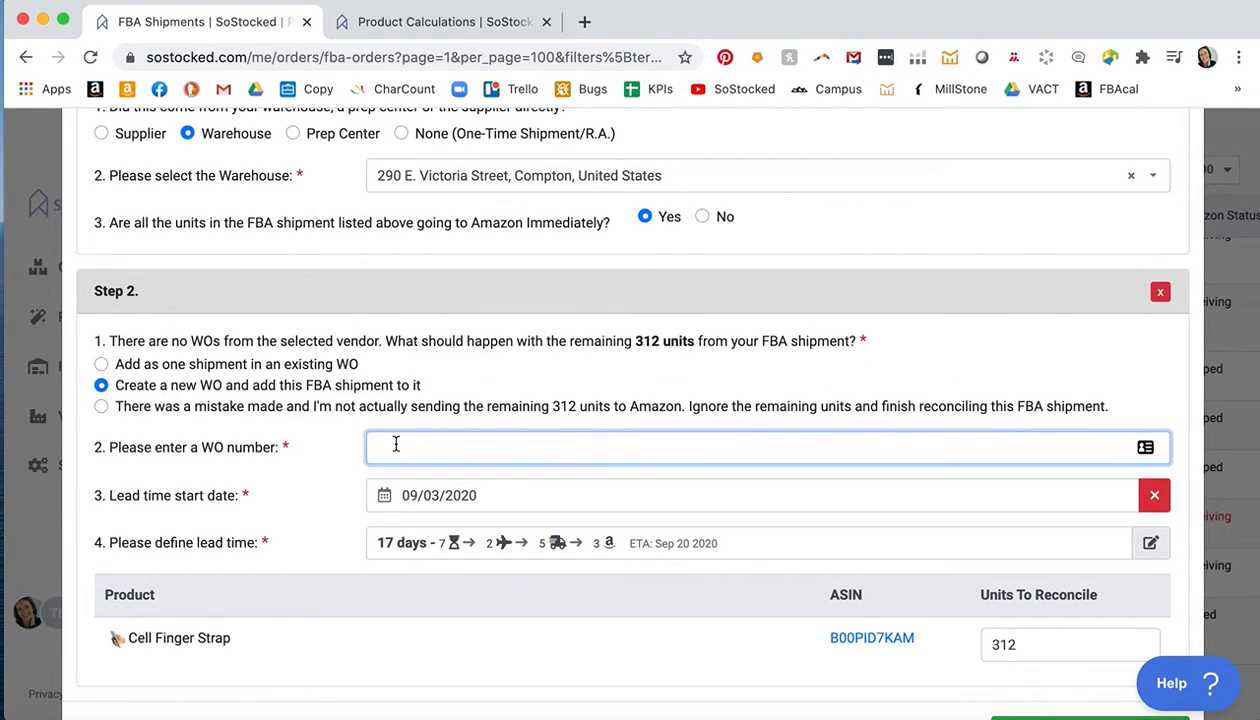
type("test")
left_click(413, 498)
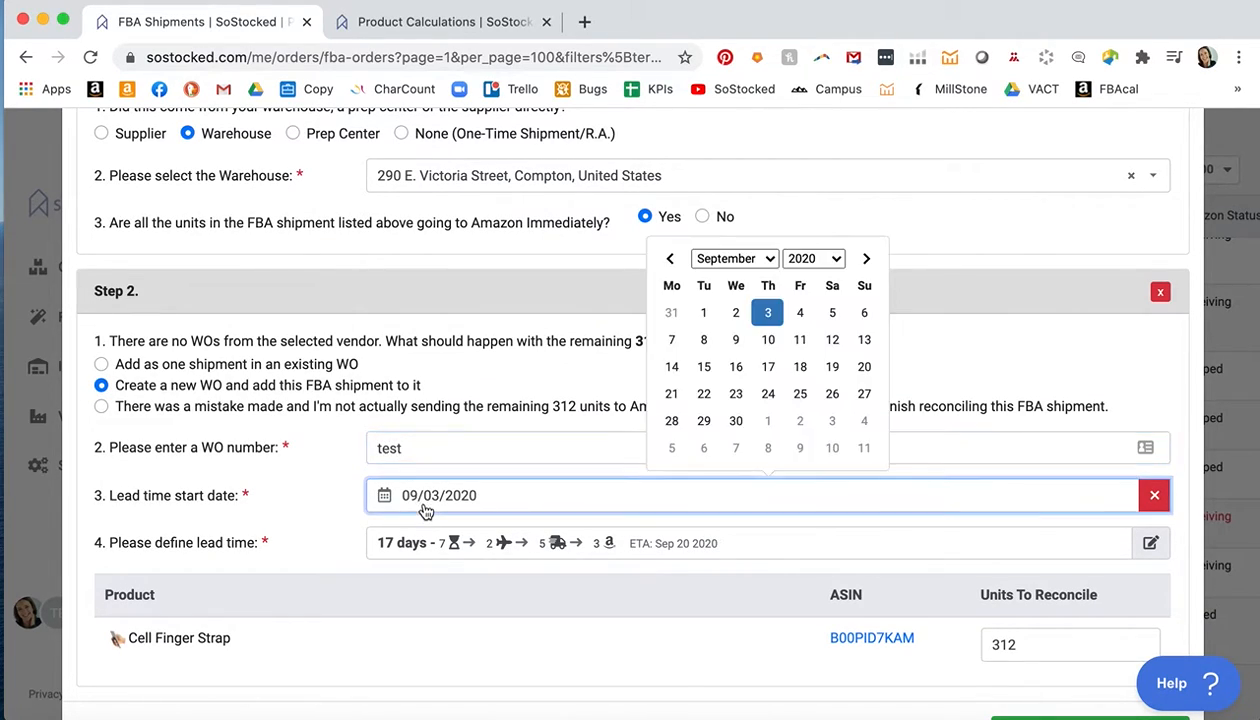
left_click(706, 317)
- Load the "9 days - Jumbos to Cali" lead time for the new WO and change its last stage to FBA Check-In
left_click(630, 545)
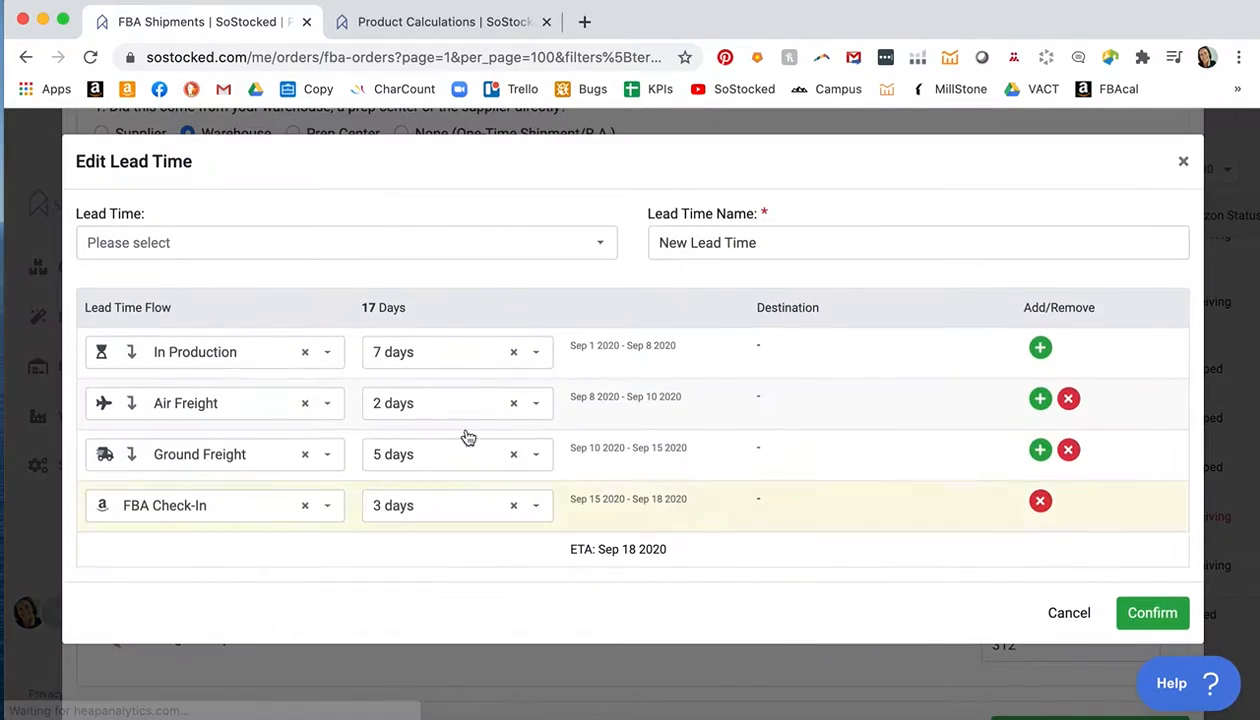
left_click(552, 248)
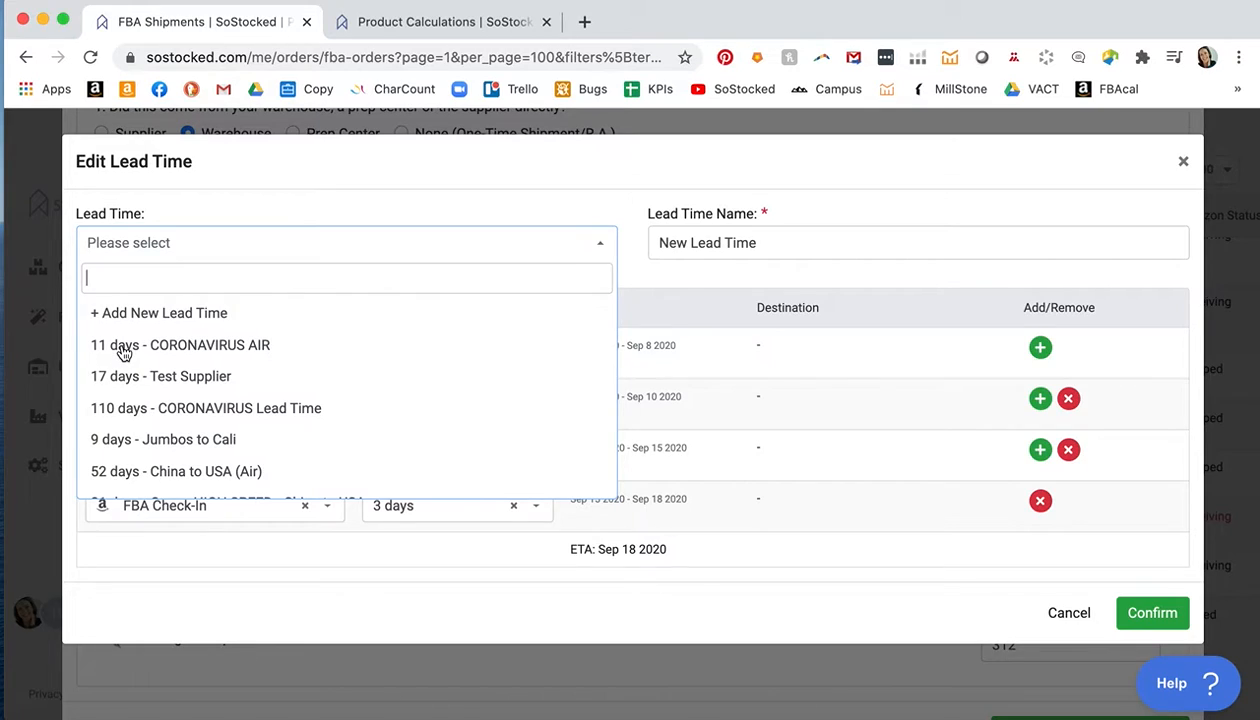
left_click(128, 440)
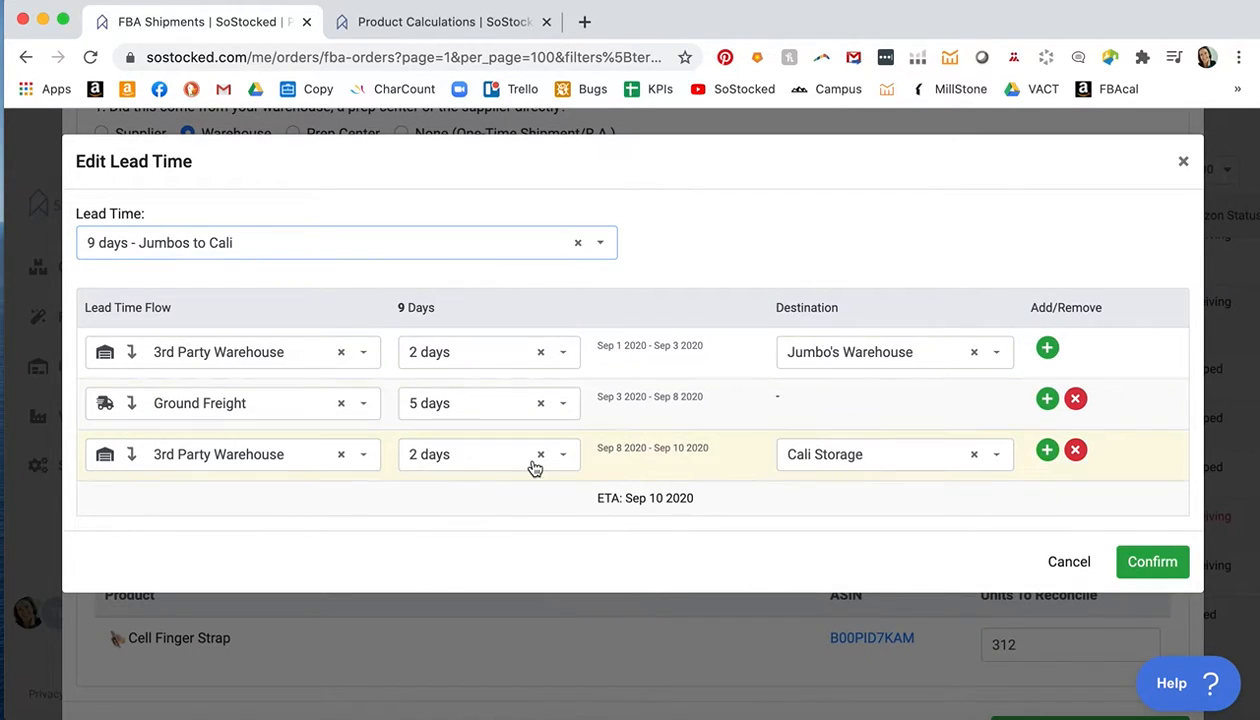
left_click(364, 457)
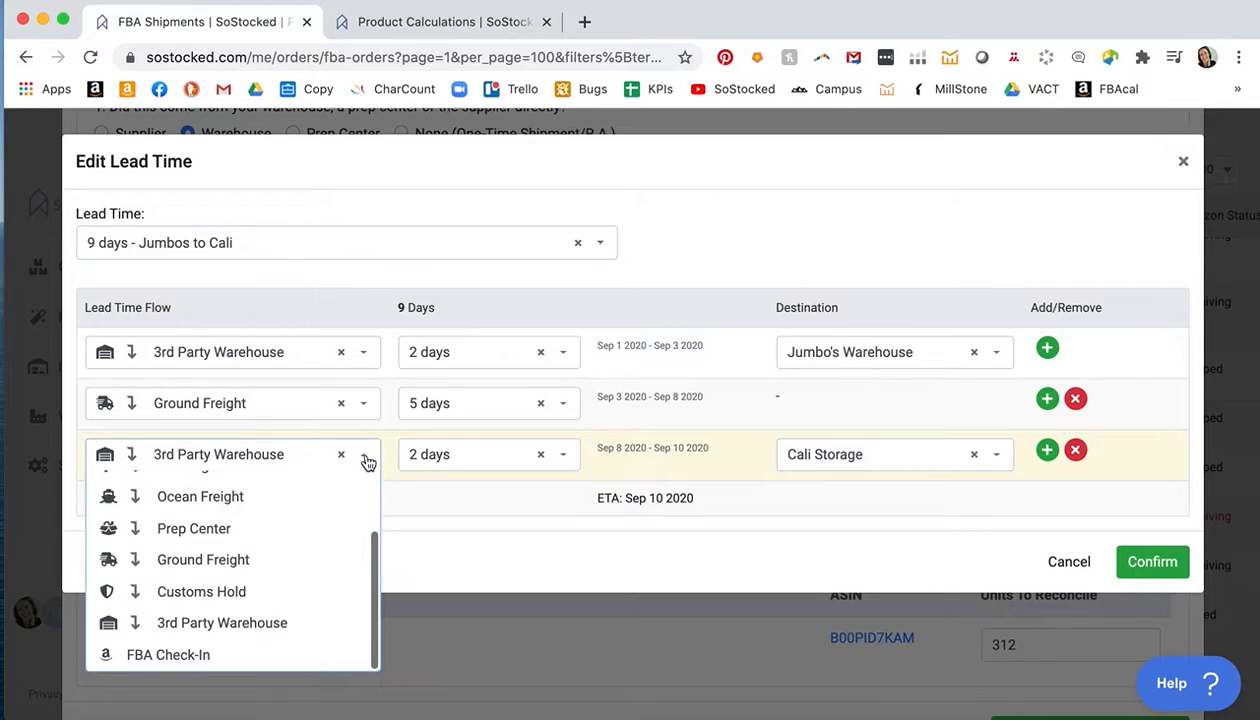
left_click(195, 656)
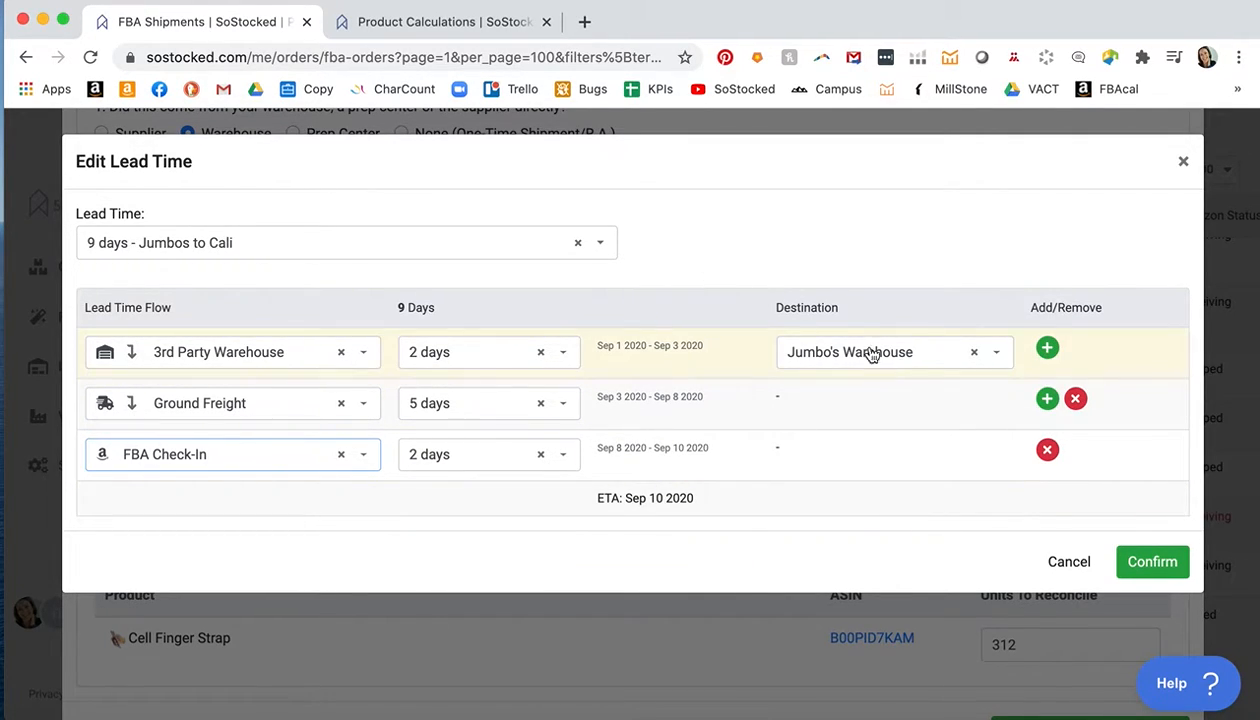
left_click(600, 250)
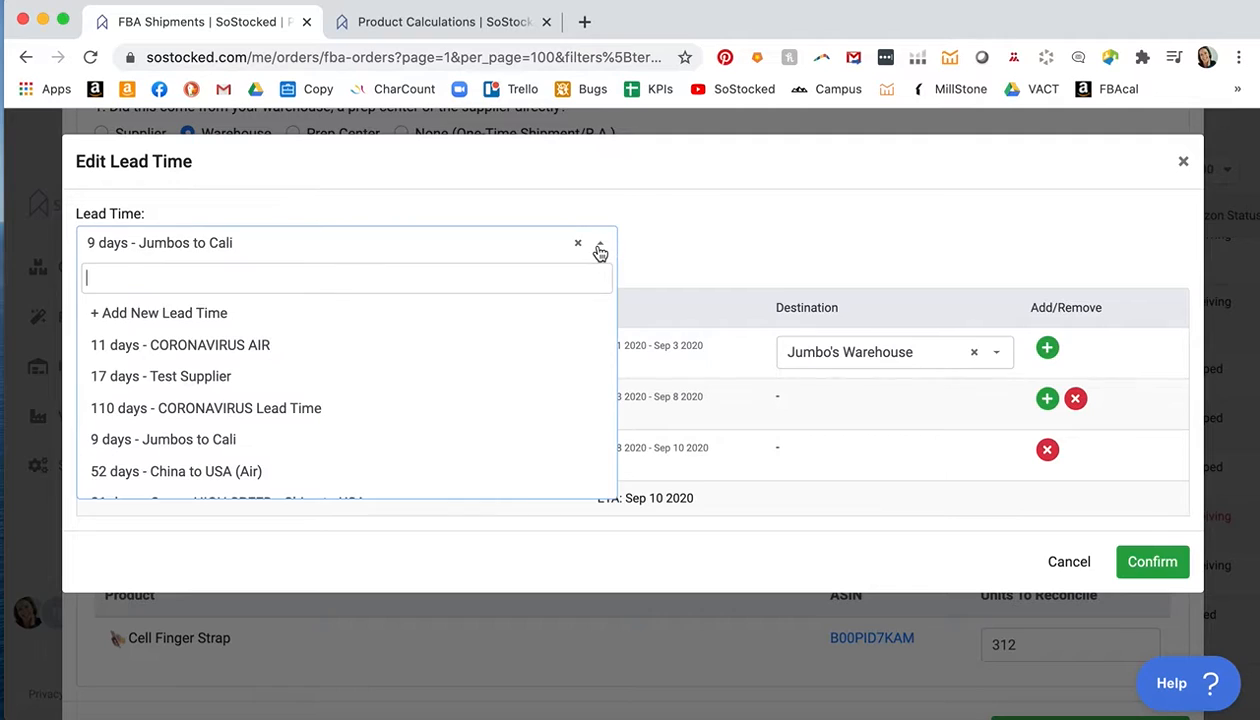
left_click(745, 280)
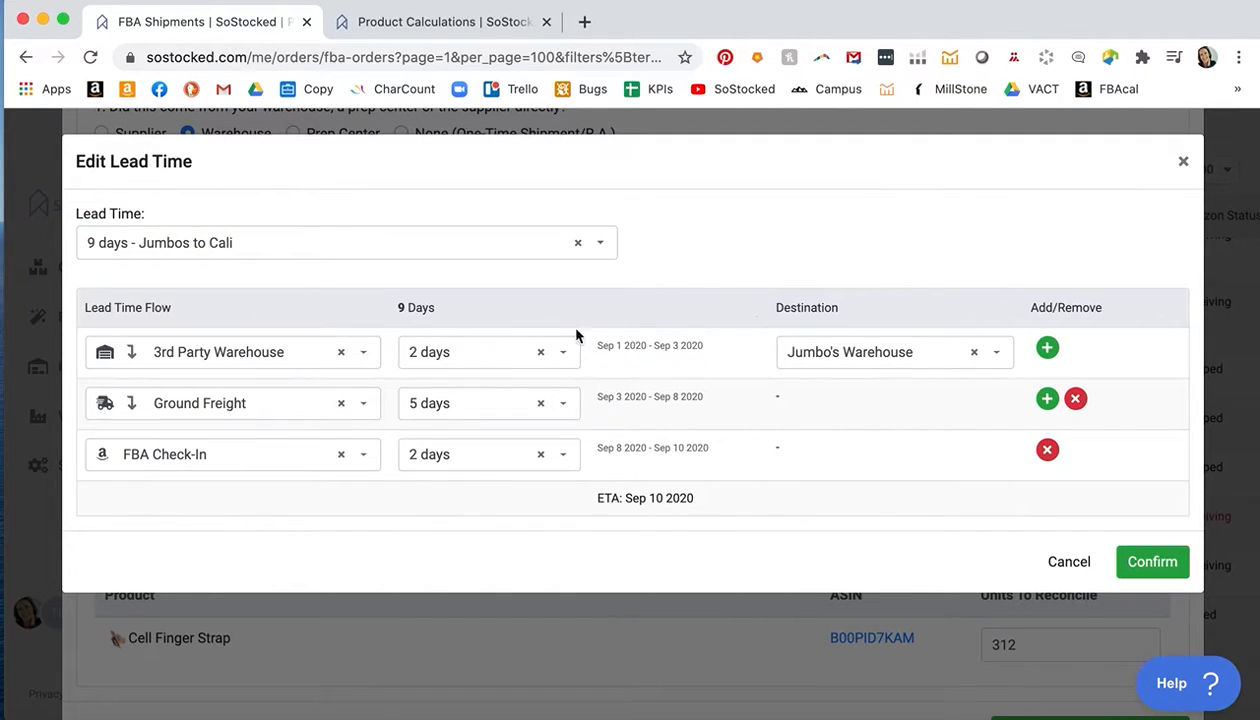
- Set the Ground Freight stage to 7 days and insert a blank stage after the 3rd Party Warehouse stage
left_click(527, 410)
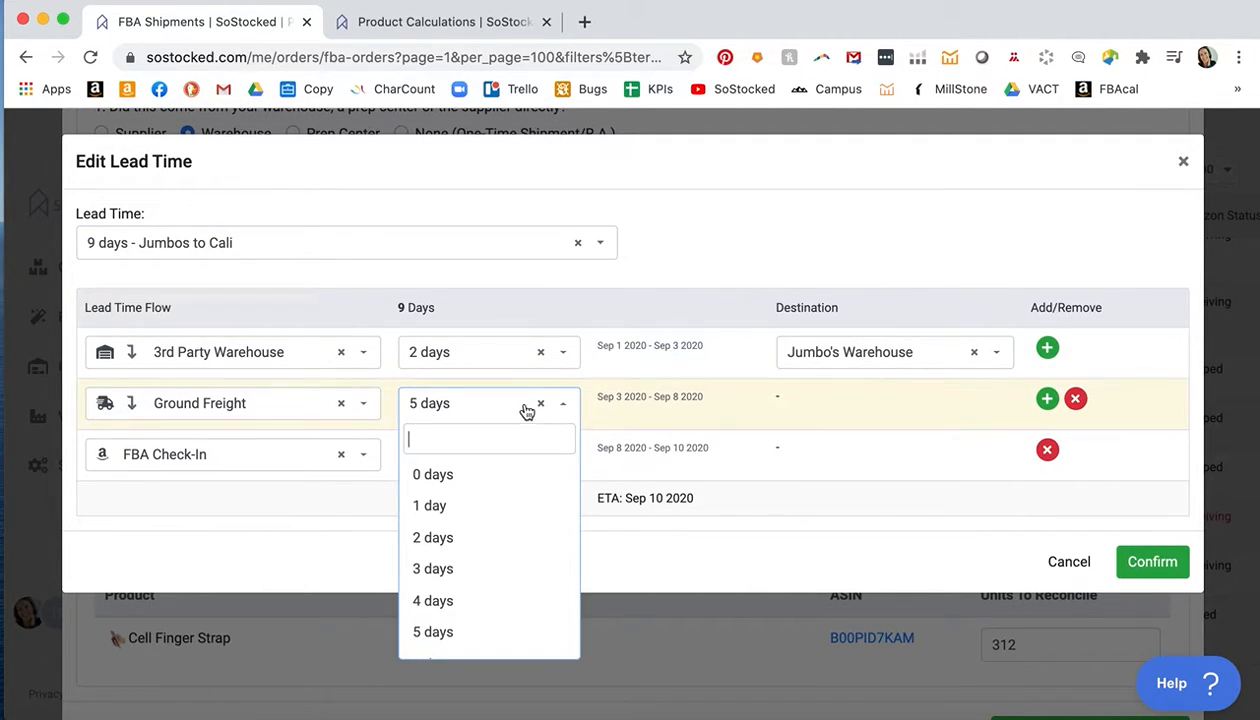
type("7")
left_click(445, 474)
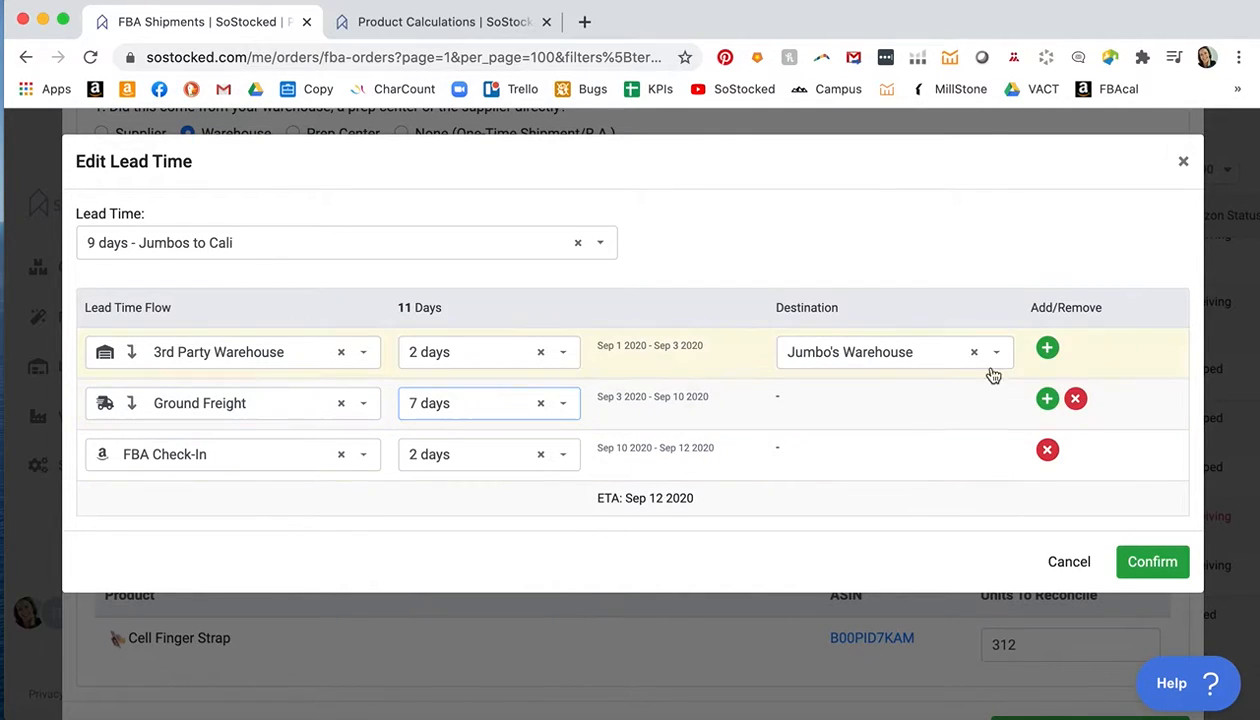
left_click(1047, 348)
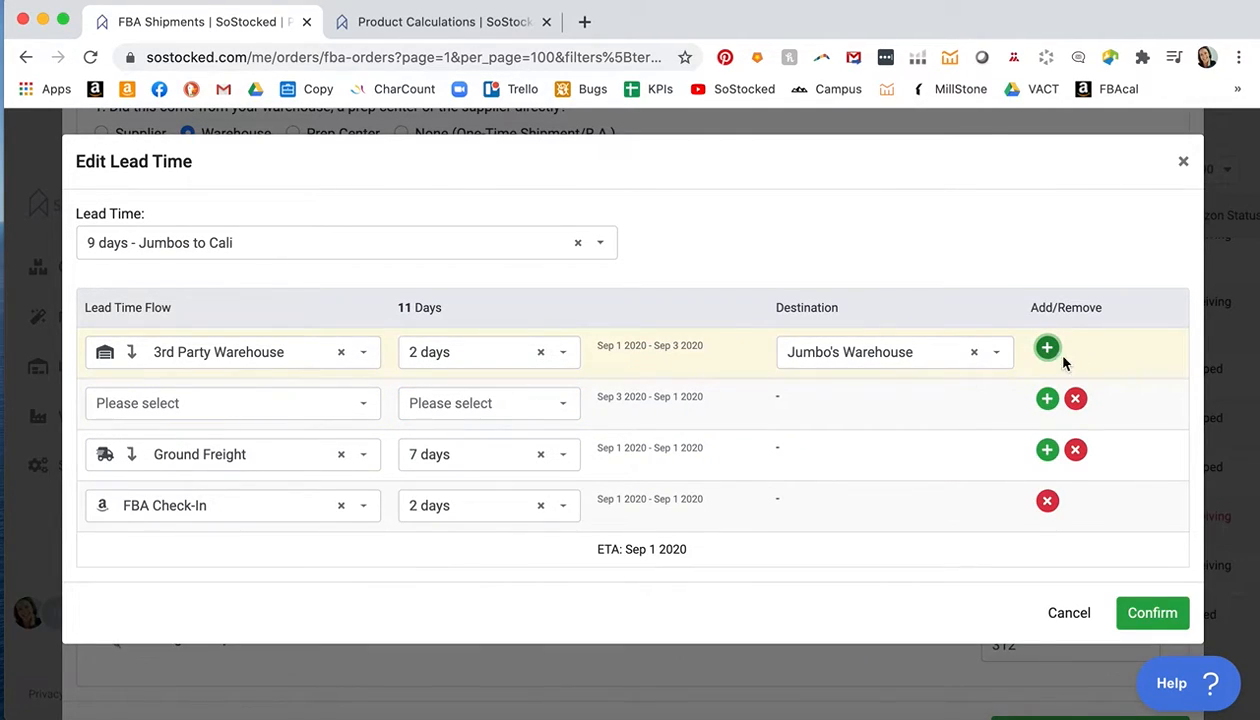
- Change the first lead time stage to Ground Freight with a duration of 7 days
left_click(300, 352)
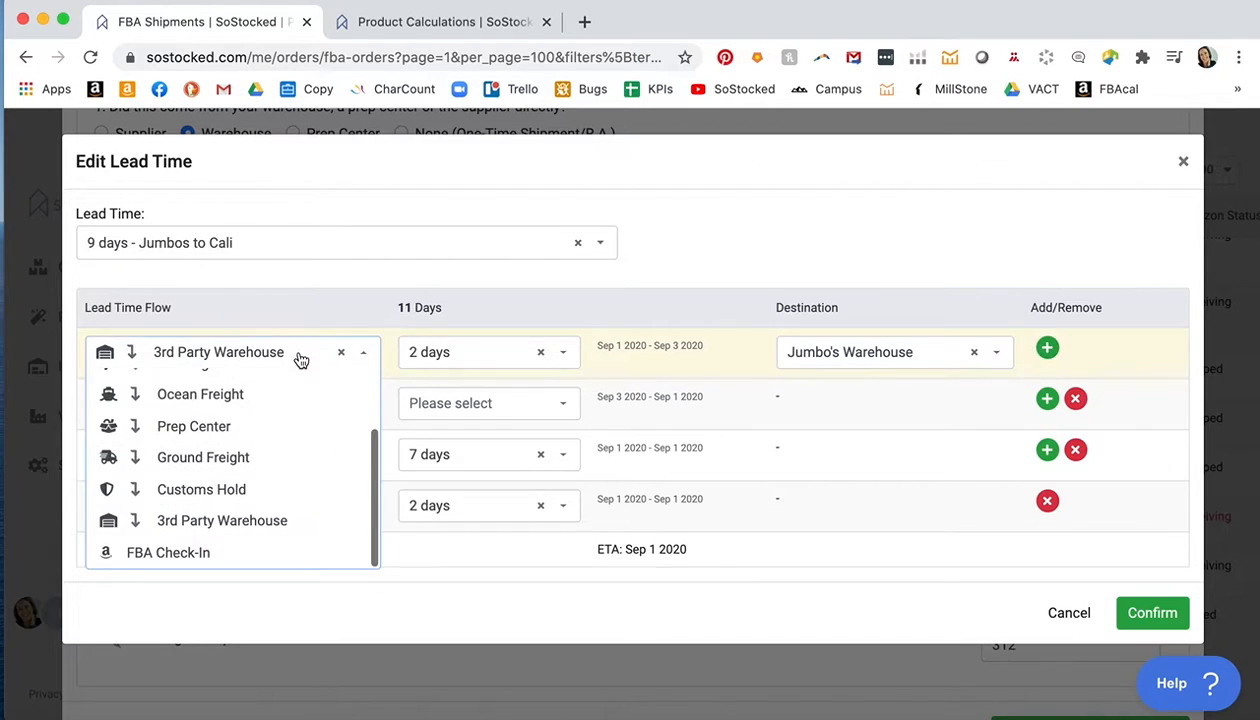
left_click(190, 457)
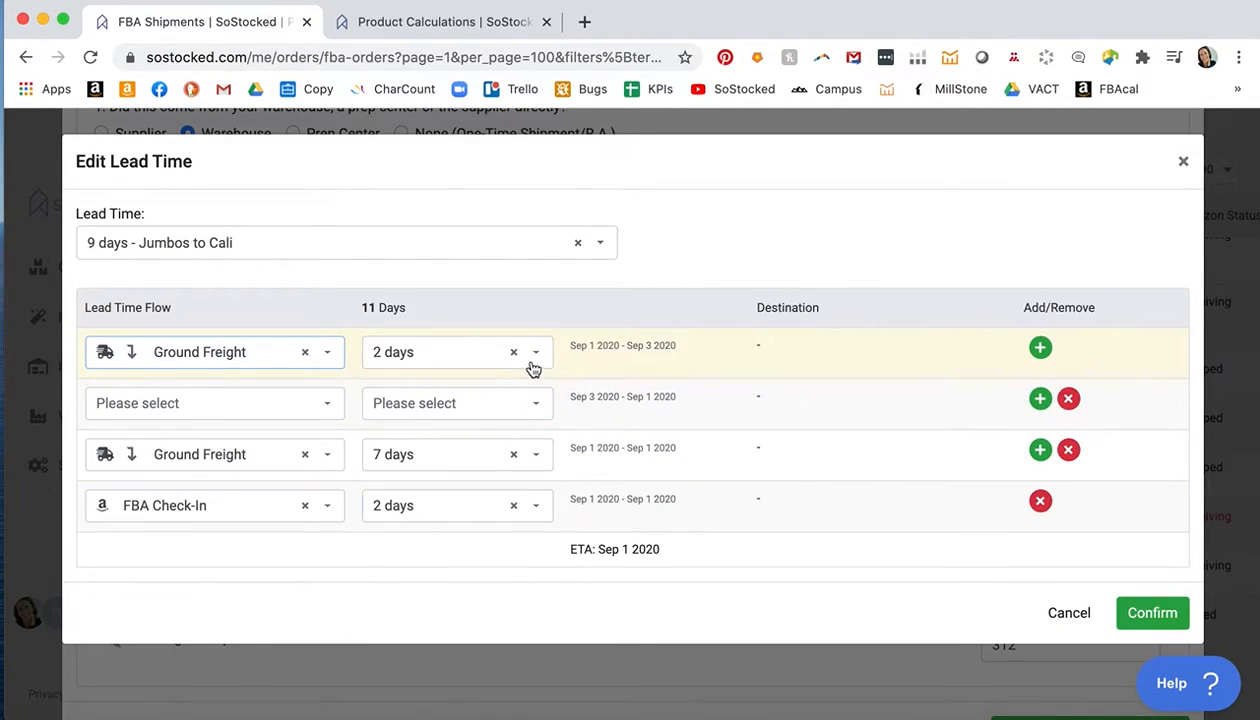
left_click(532, 363)
type("7")
left_click(397, 424)
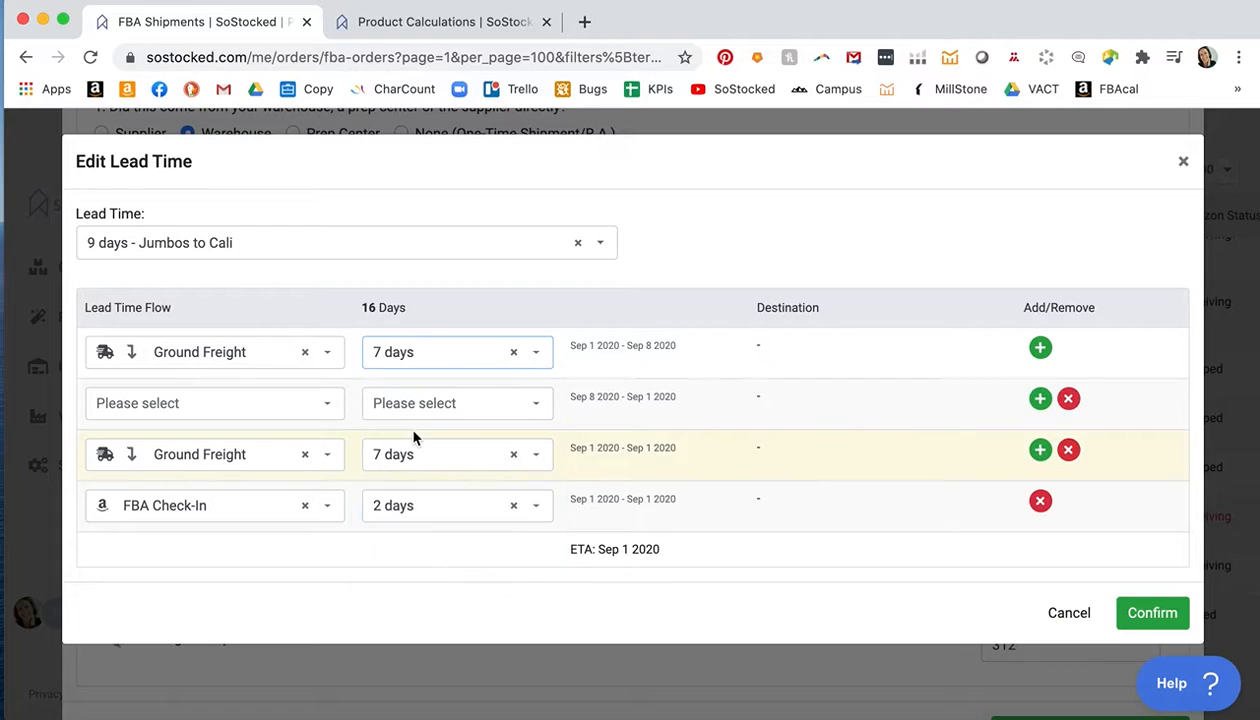
- Remove the blank stage and the second Ground Freight stage, and confirm the lead time
left_click(1066, 400)
left_click(1066, 400)
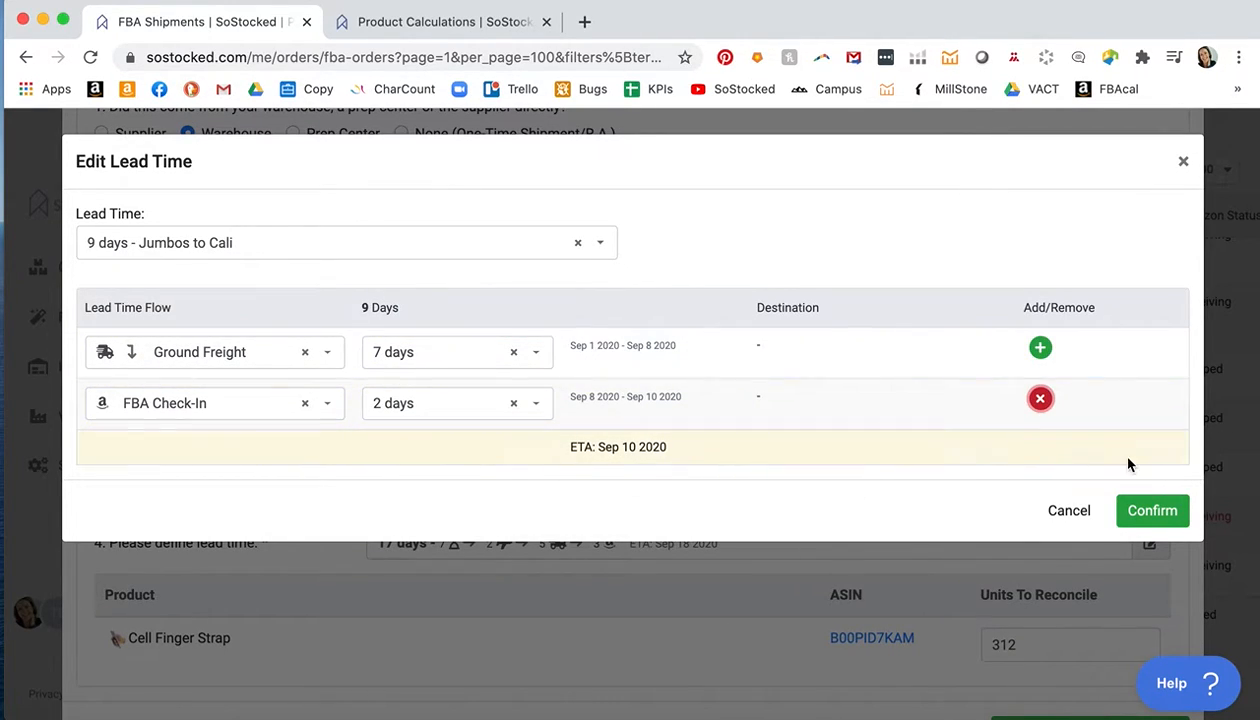
left_click(1148, 522)
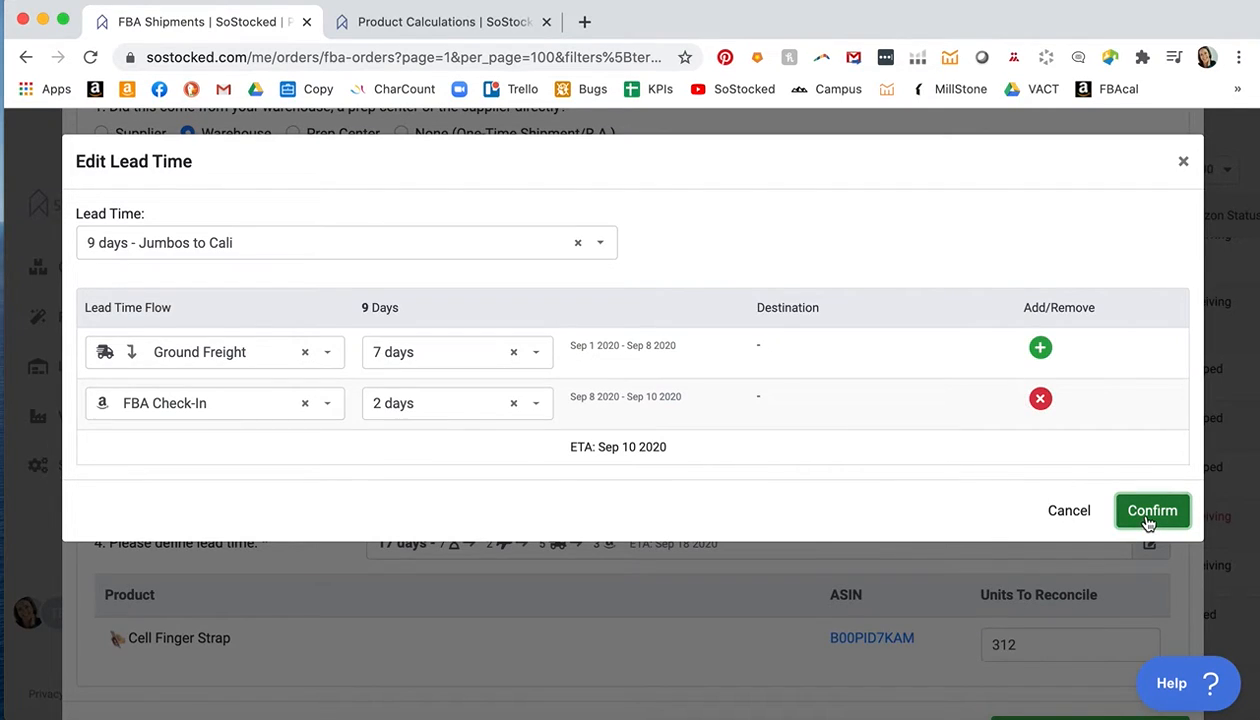
- Set the Cell Finger Strap units to reconcile to 264 and submit the reconciliation
scroll(424, 521, "down", 2)
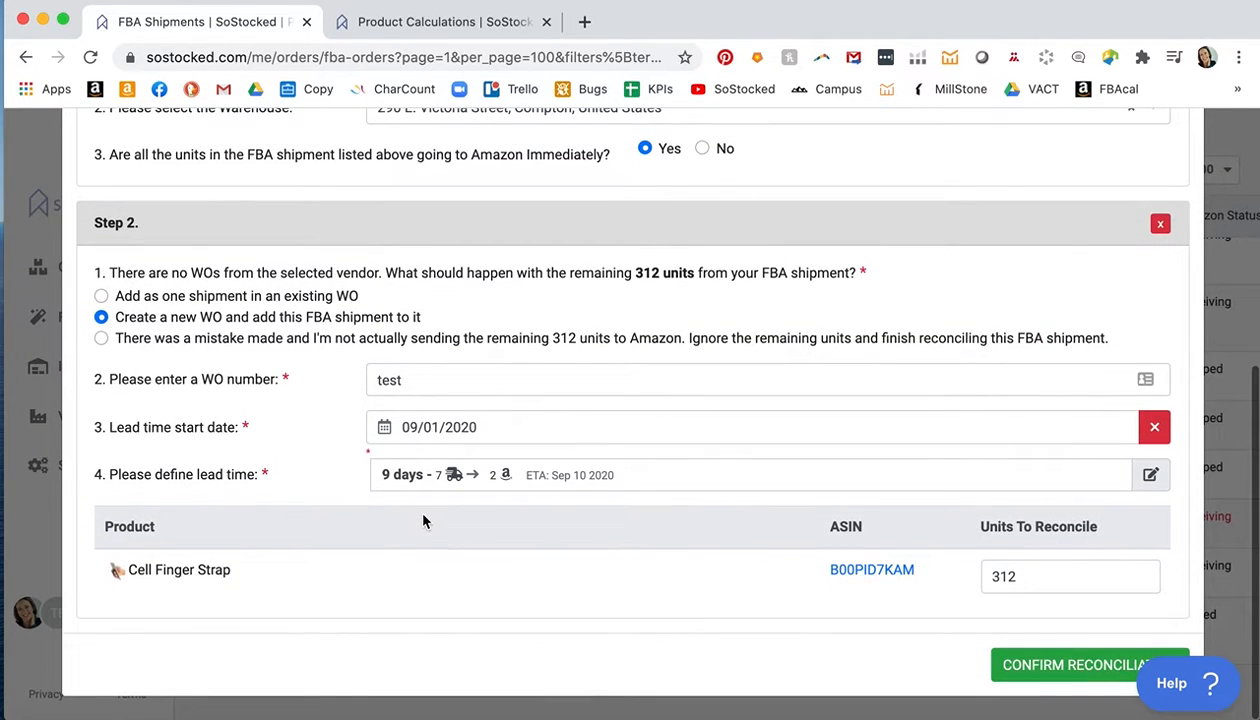
left_click_drag(1033, 576, 987, 576)
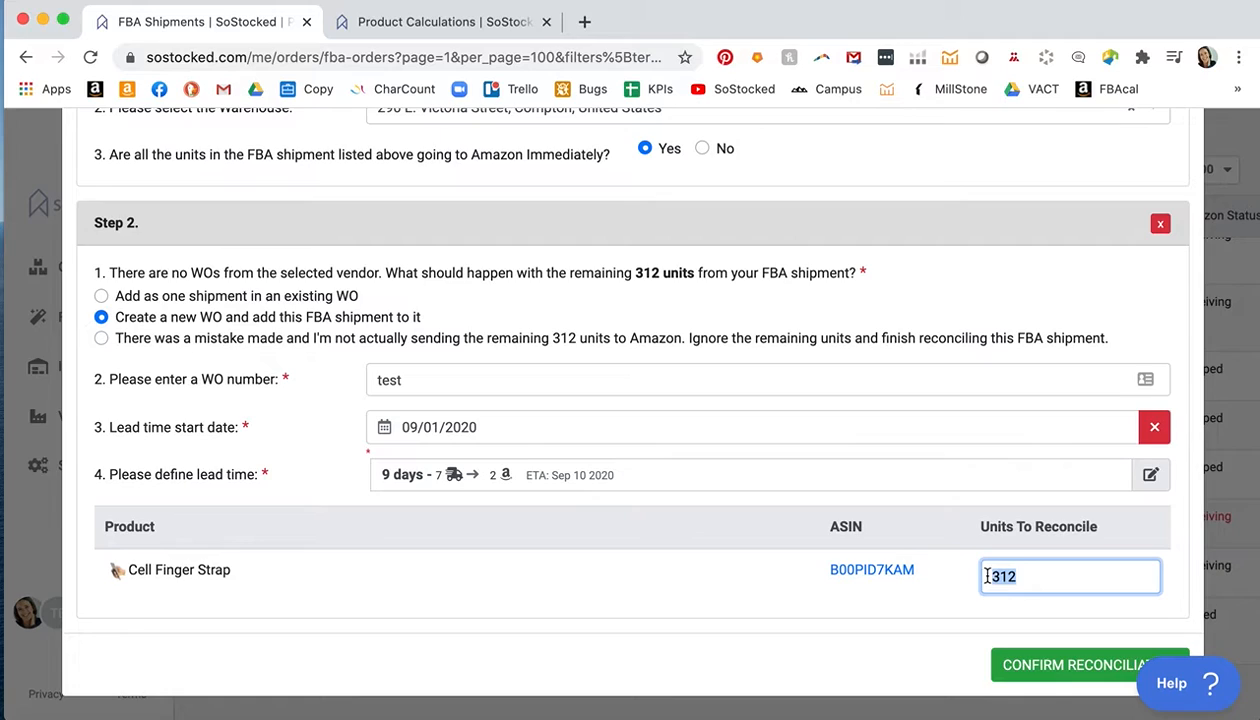
key("BackSpace")
key("BackSpace")
left_click(1018, 666)
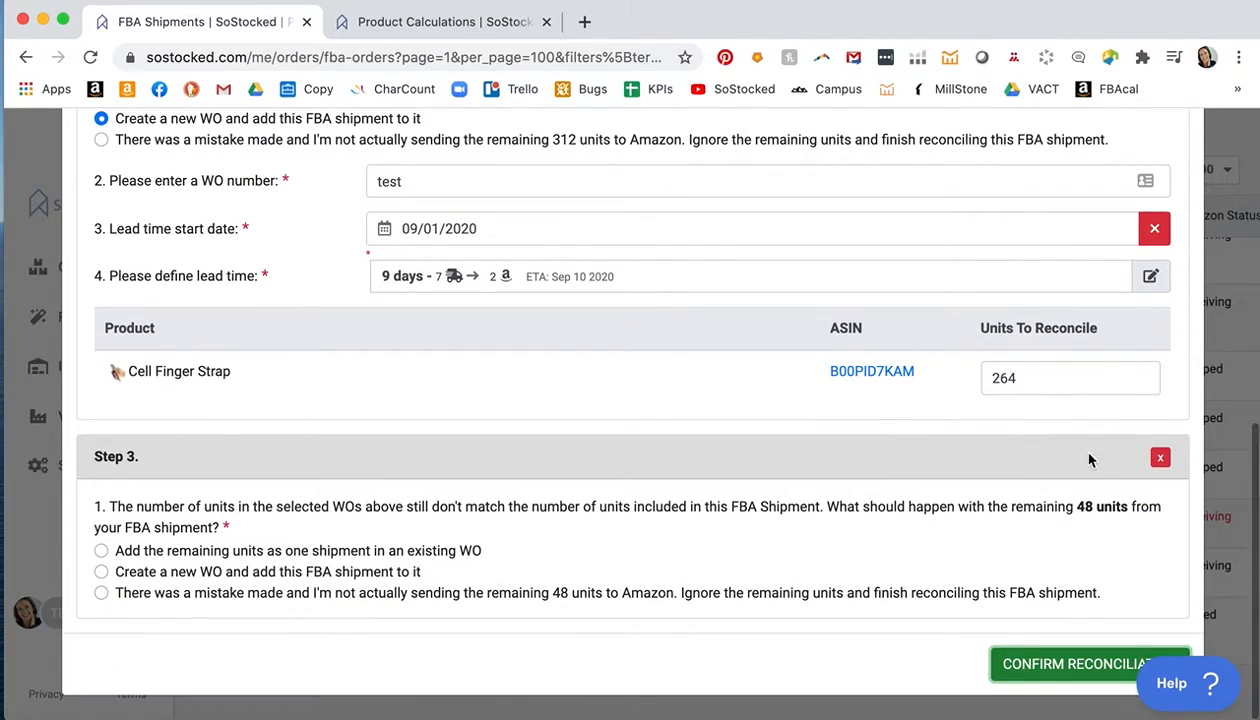
- Mark the remaining 48 units as a mistake to ignore and confirm the reconciliation
left_click_drag(1080, 512, 1092, 511)
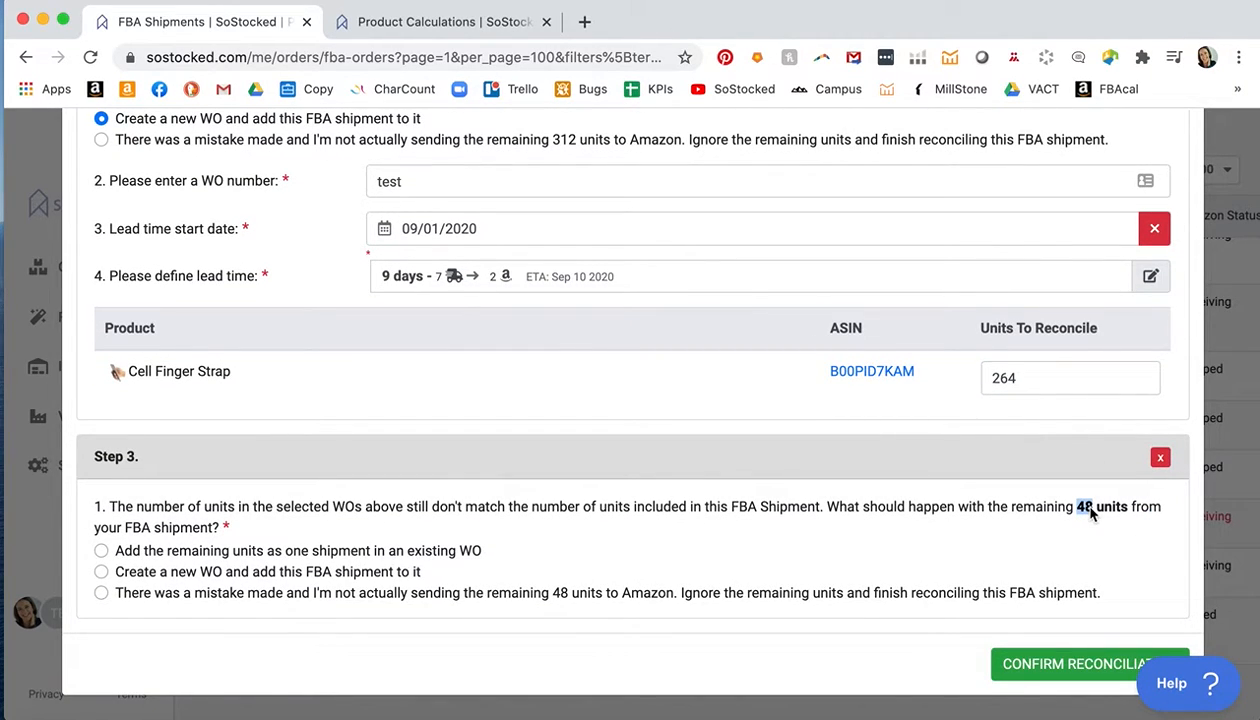
left_click(102, 593)
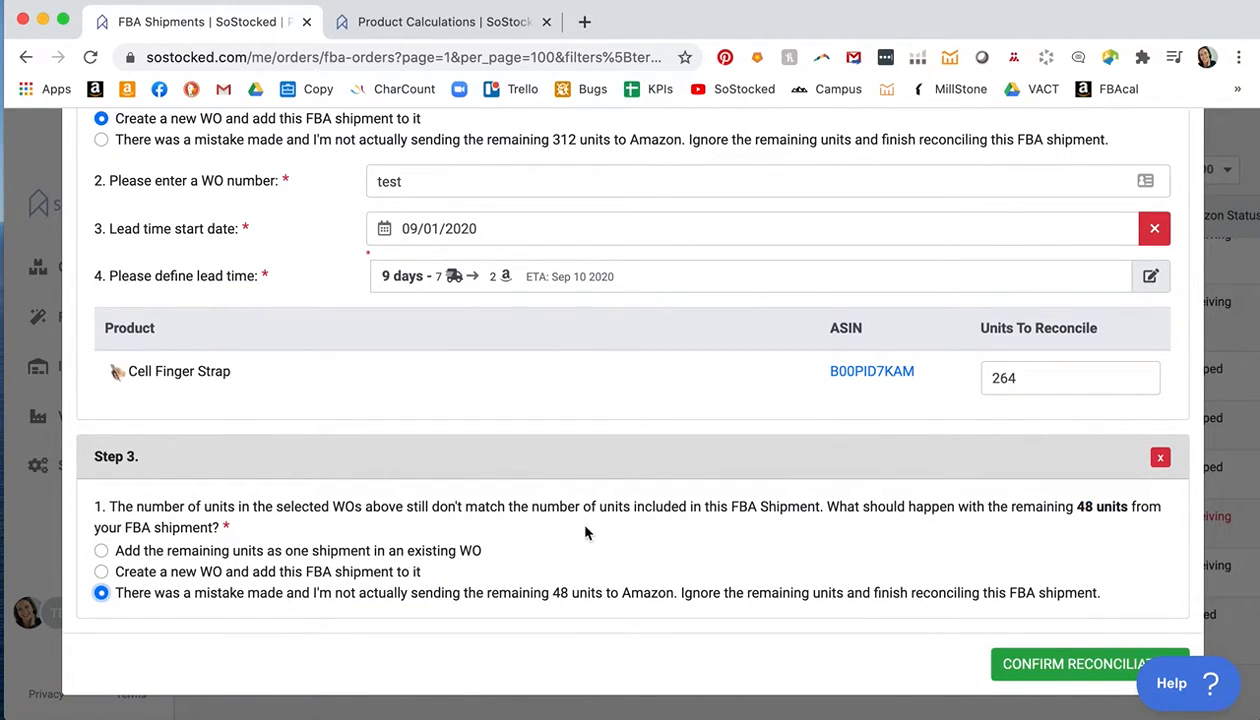
left_click(1058, 672)
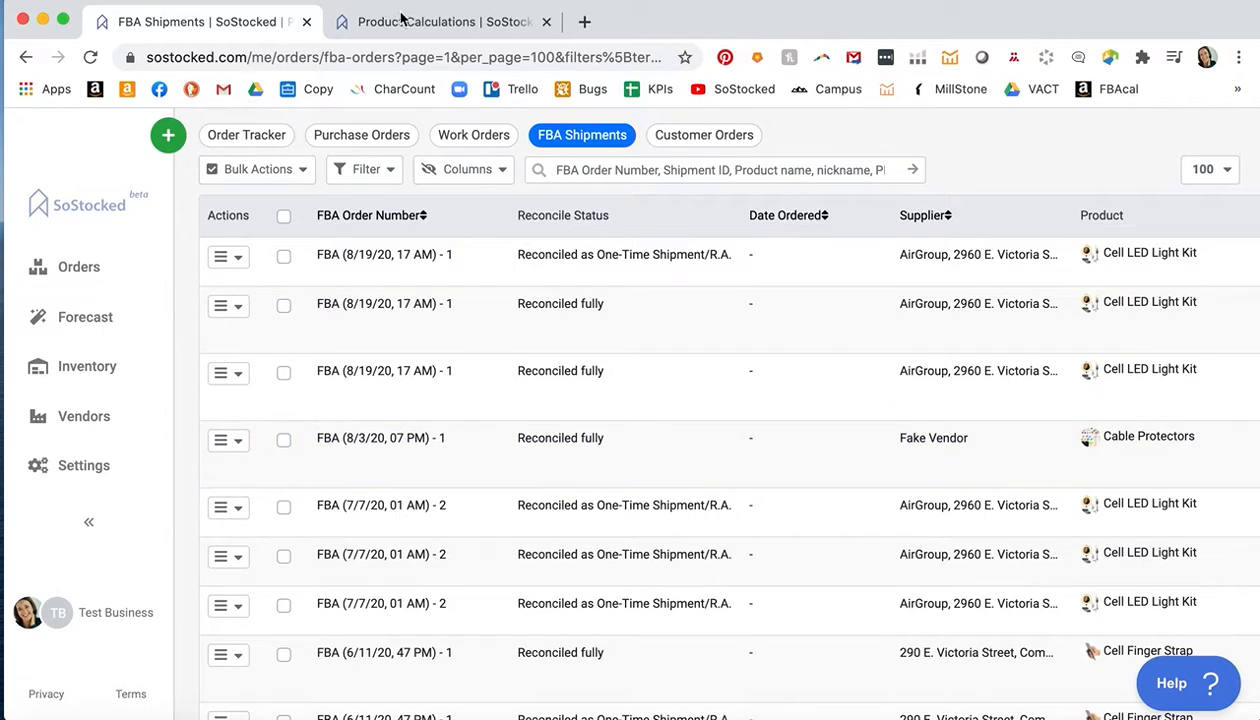
- Switch to the Product Calculations forecast page and reload it
left_click(401, 24)
left_click(90, 58)
left_click(90, 58)
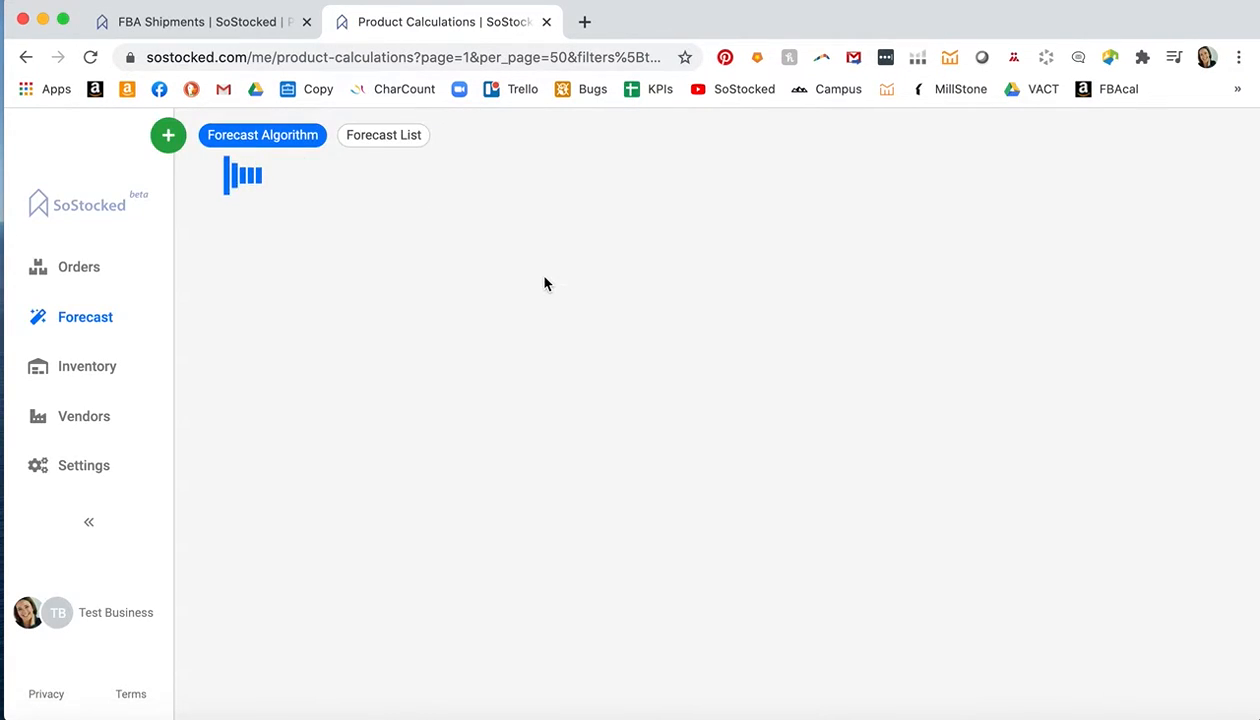
left_click(493, 169)
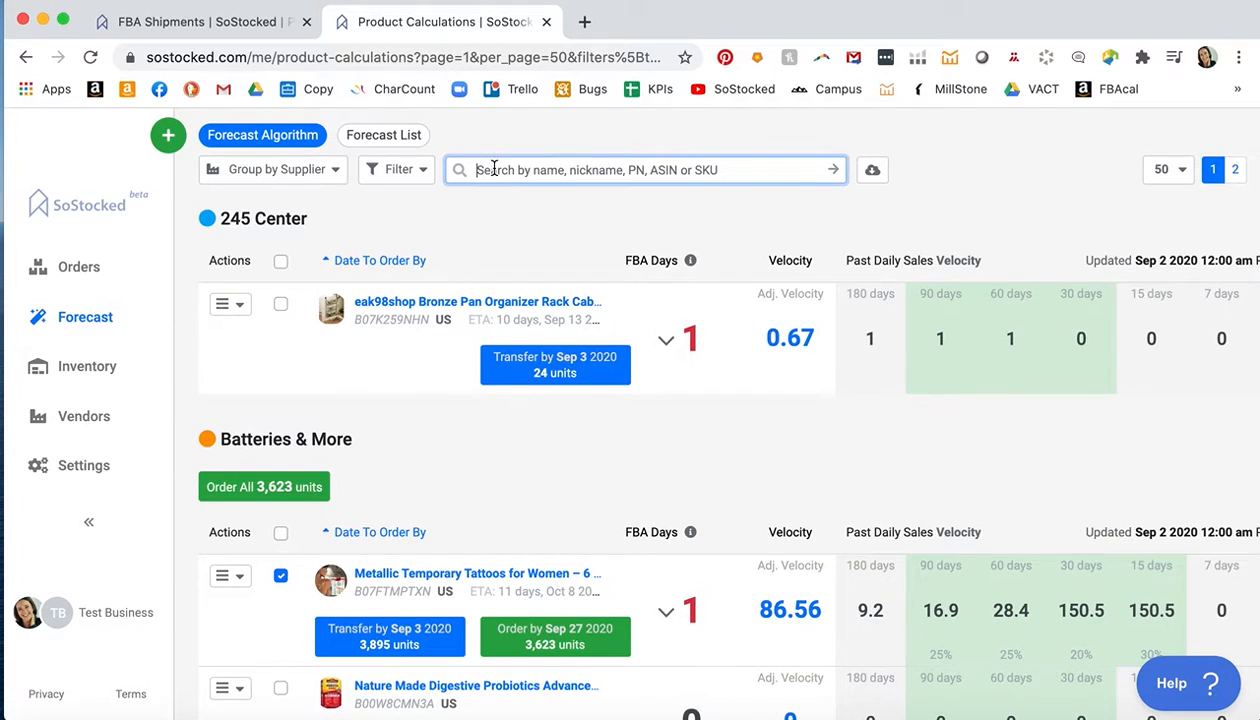
- Expand the Cell LED Light Kit US forecast under Cali Storage and examine its Inventory Timeline and FBA days
scroll(540, 394, "down", 10)
scroll(540, 393, "down", 5)
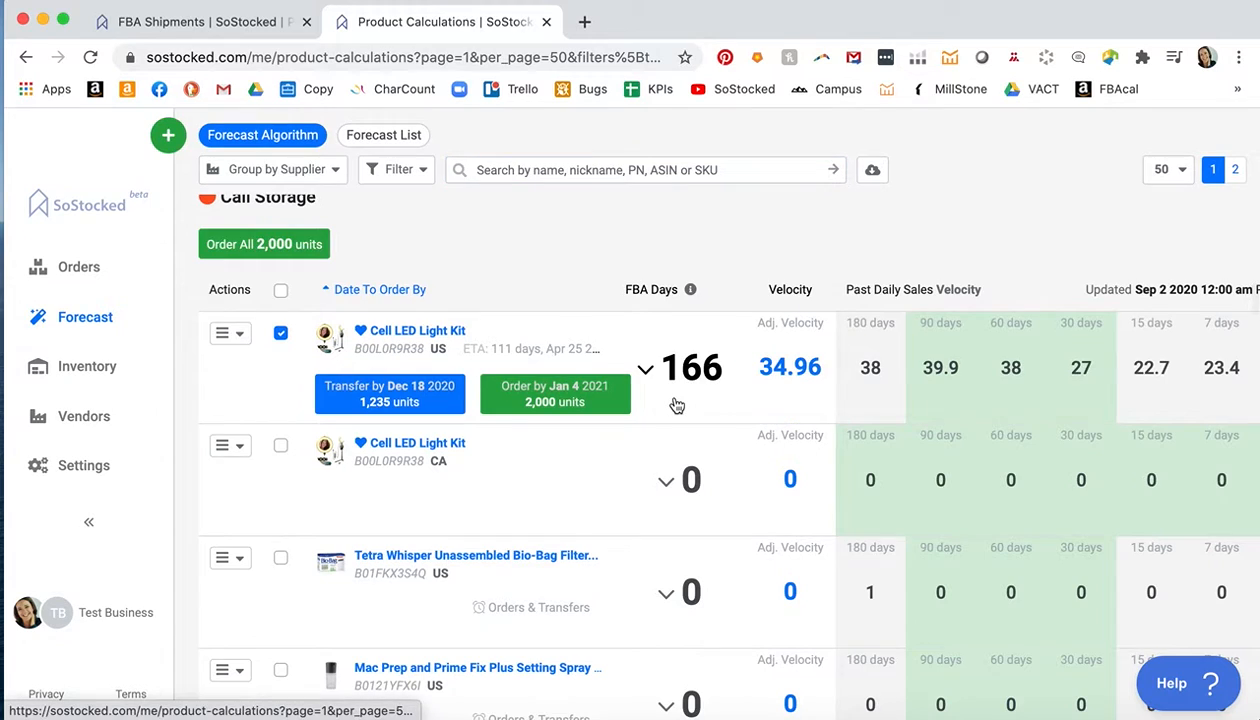
left_click(677, 404)
scroll(540, 500, "down", 5)
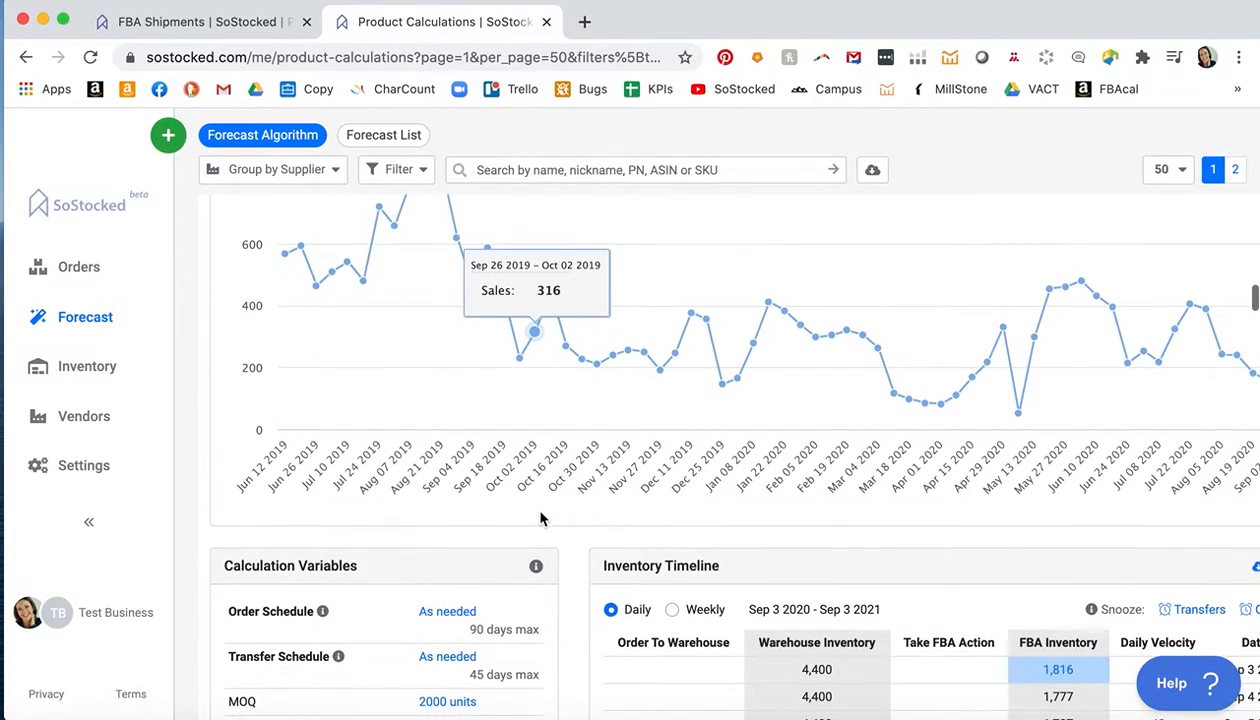
scroll(540, 518, "down", 3)
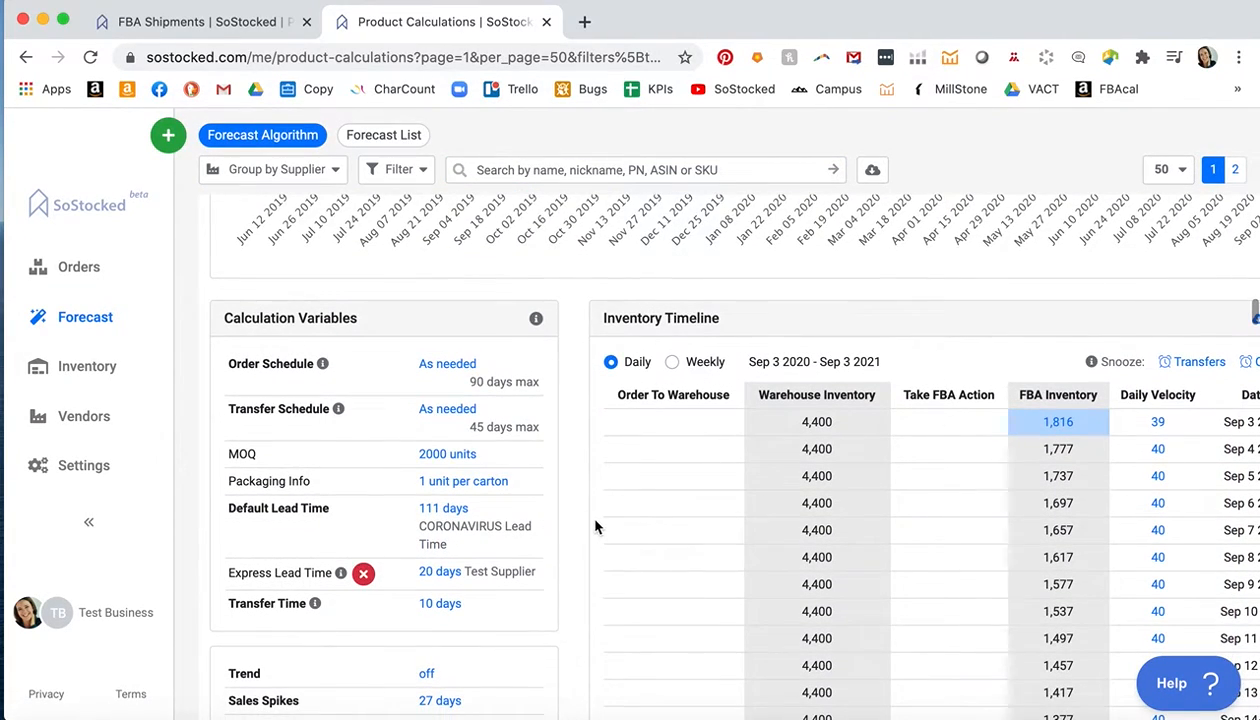
scroll(597, 525, "up", 6)
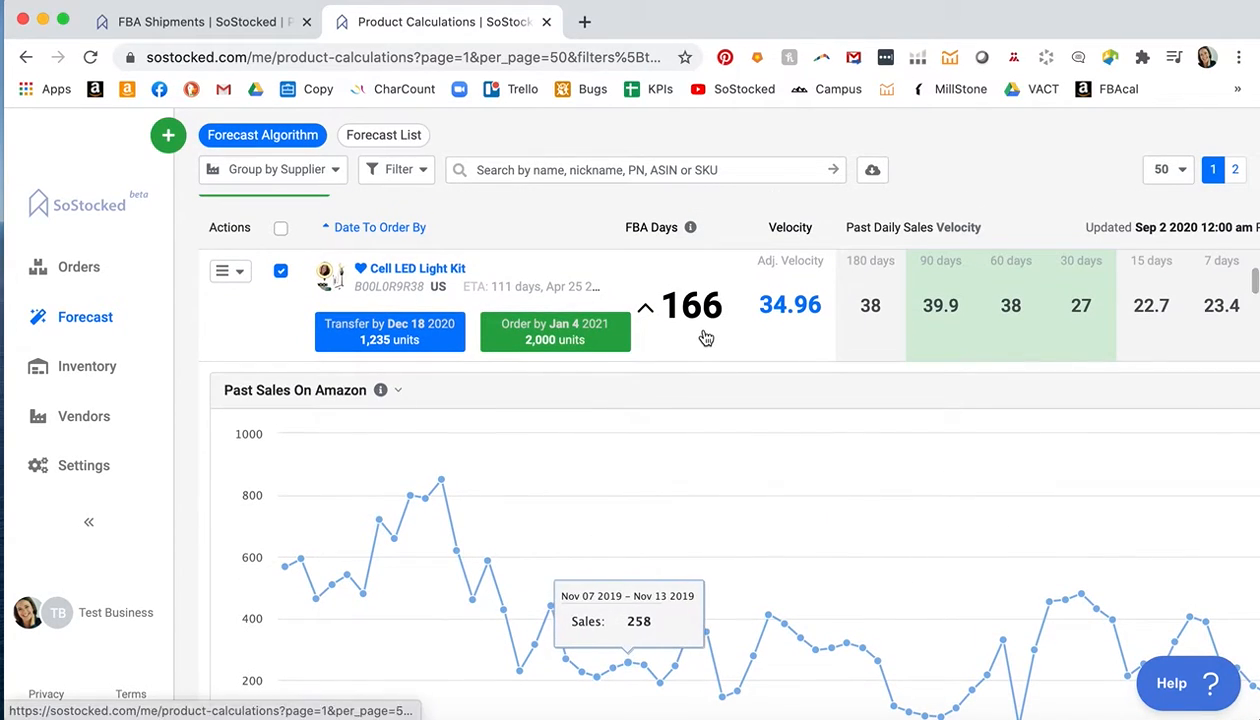
scroll(554, 554, "down", 5)
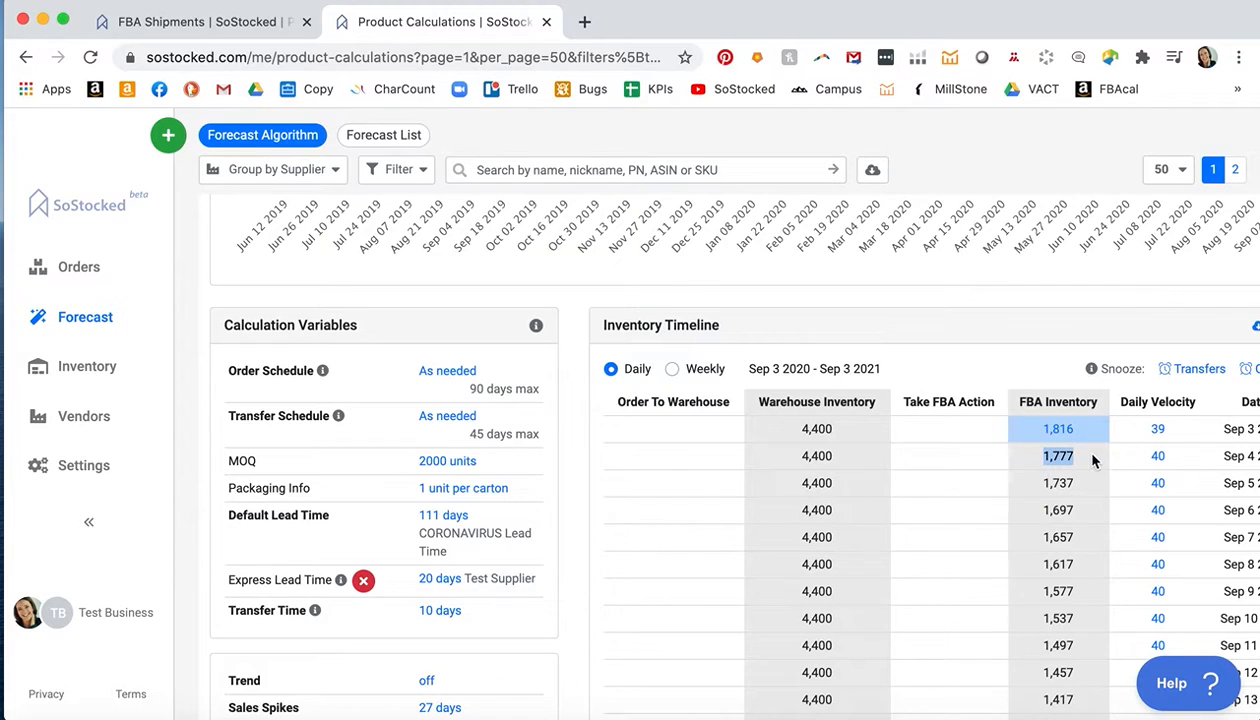
scroll(543, 395, "up", 5)
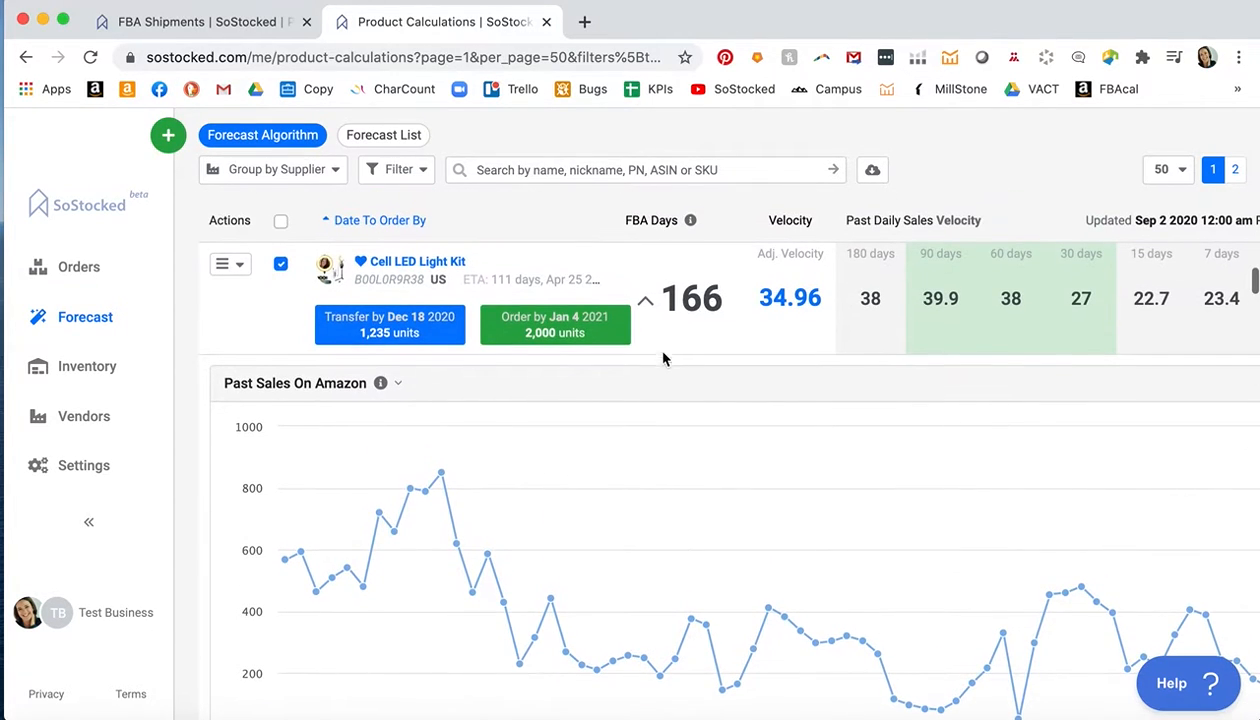
left_click(663, 352)
- Search the product forecast for "finger" to find the Cell Finger Strap
scroll(616, 551, "down", 15)
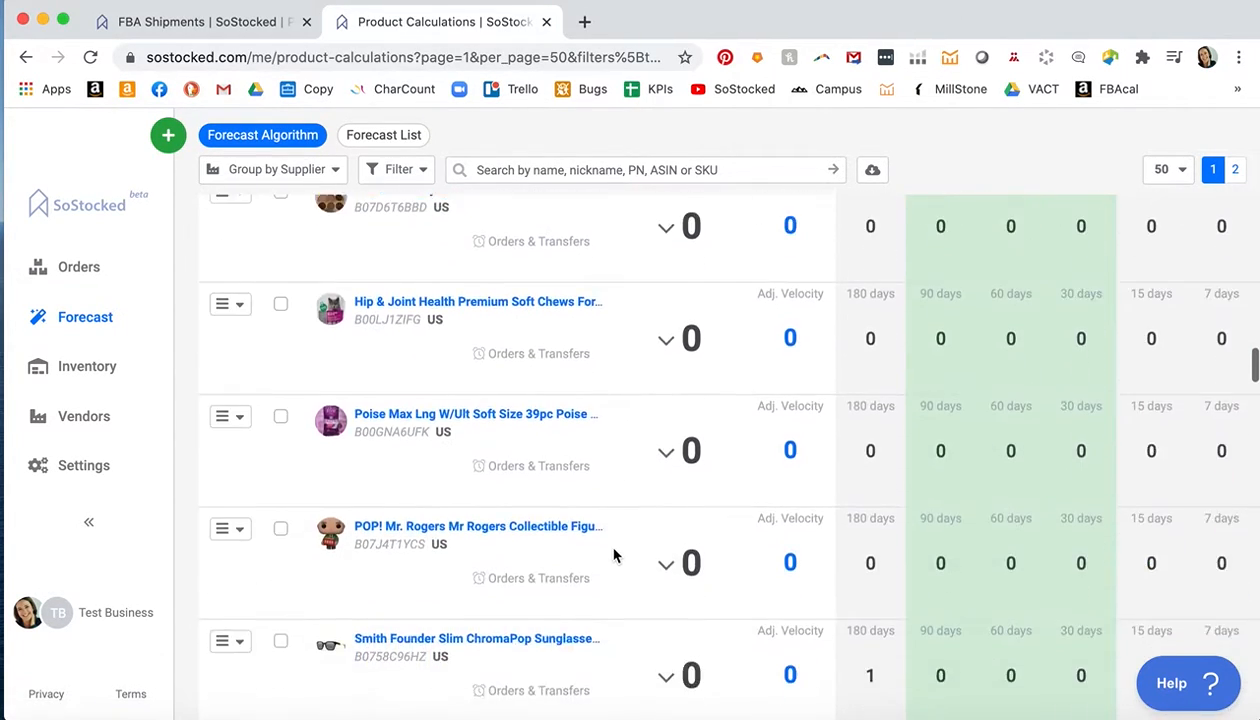
scroll(614, 555, "down", 5)
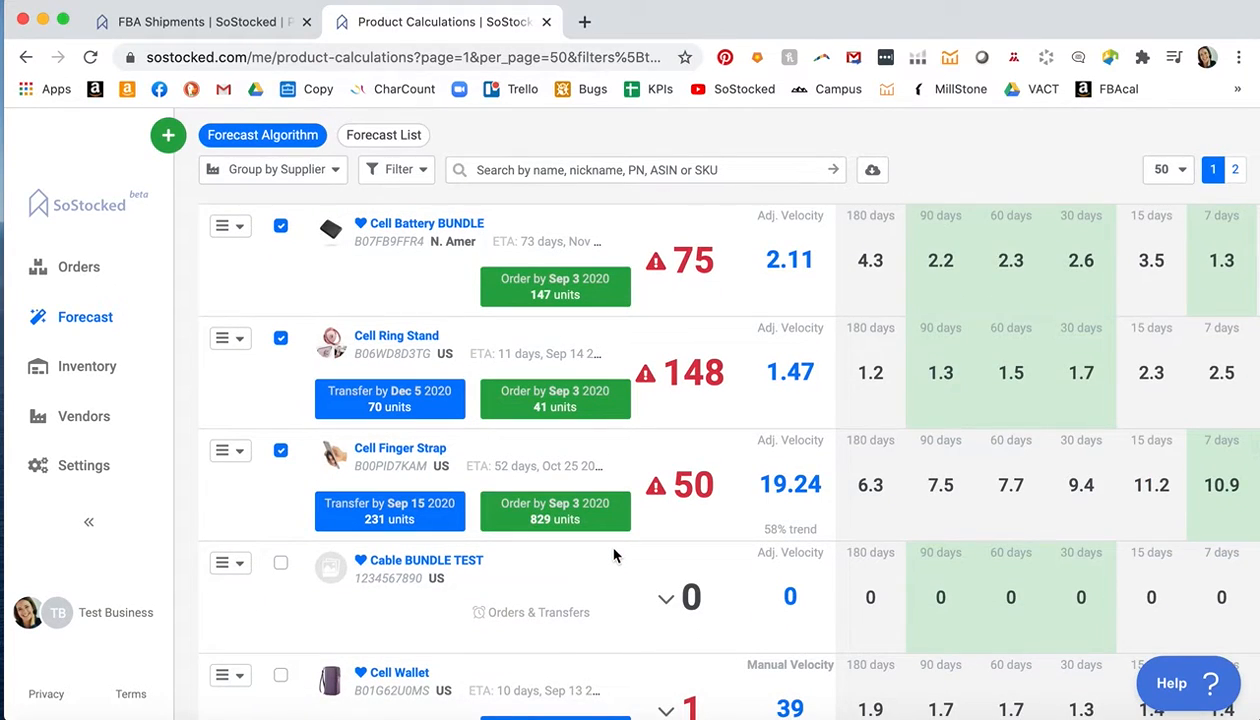
scroll(649, 400, "up", 1)
scroll(649, 400, "down", 6)
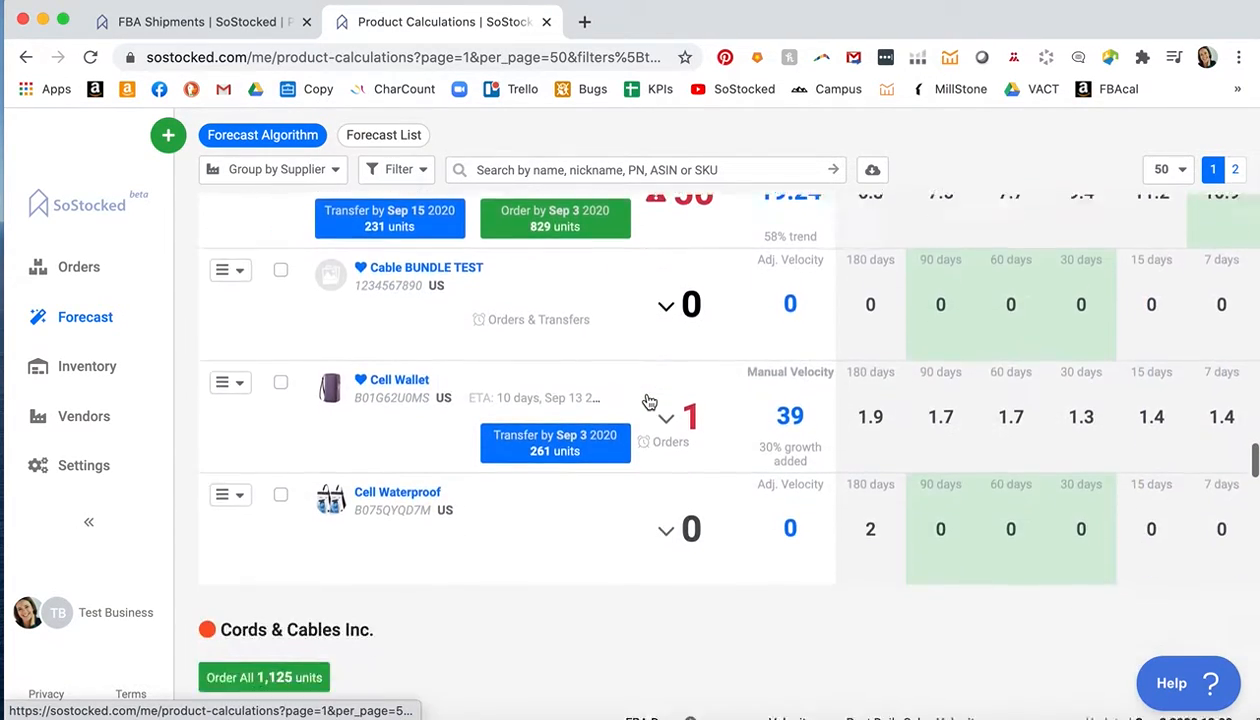
scroll(649, 401, "down", 8)
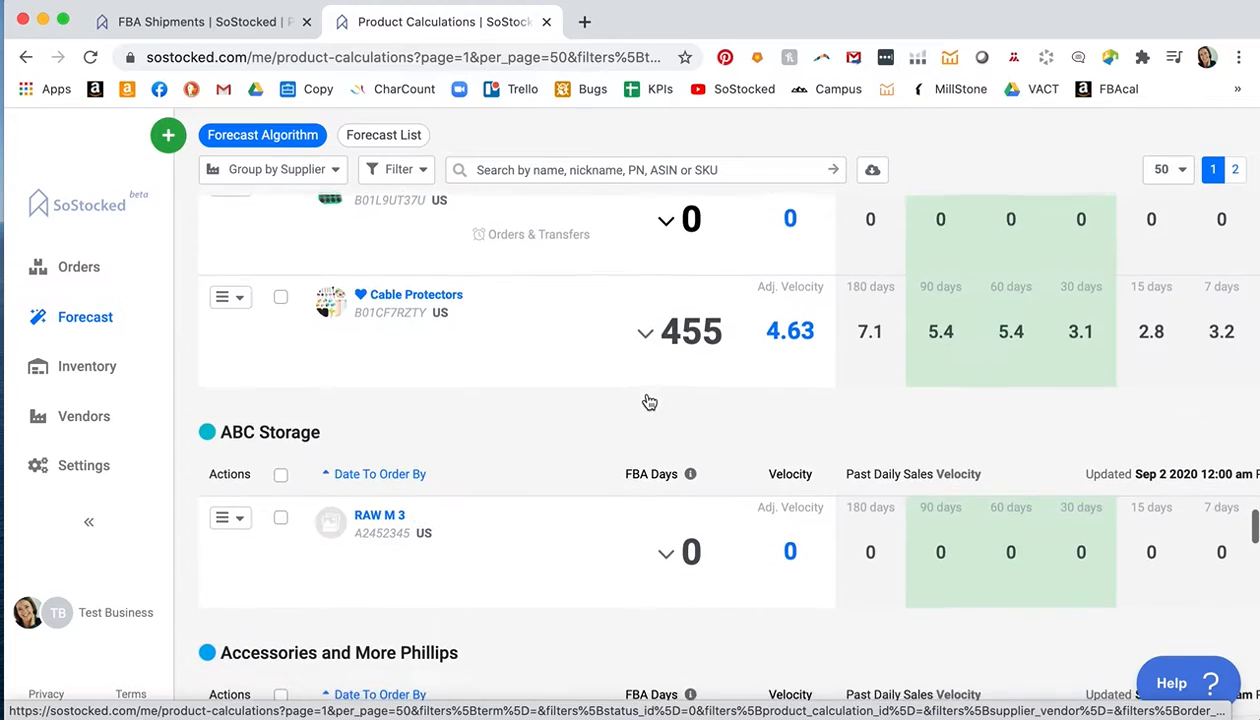
scroll(647, 401, "down", 10)
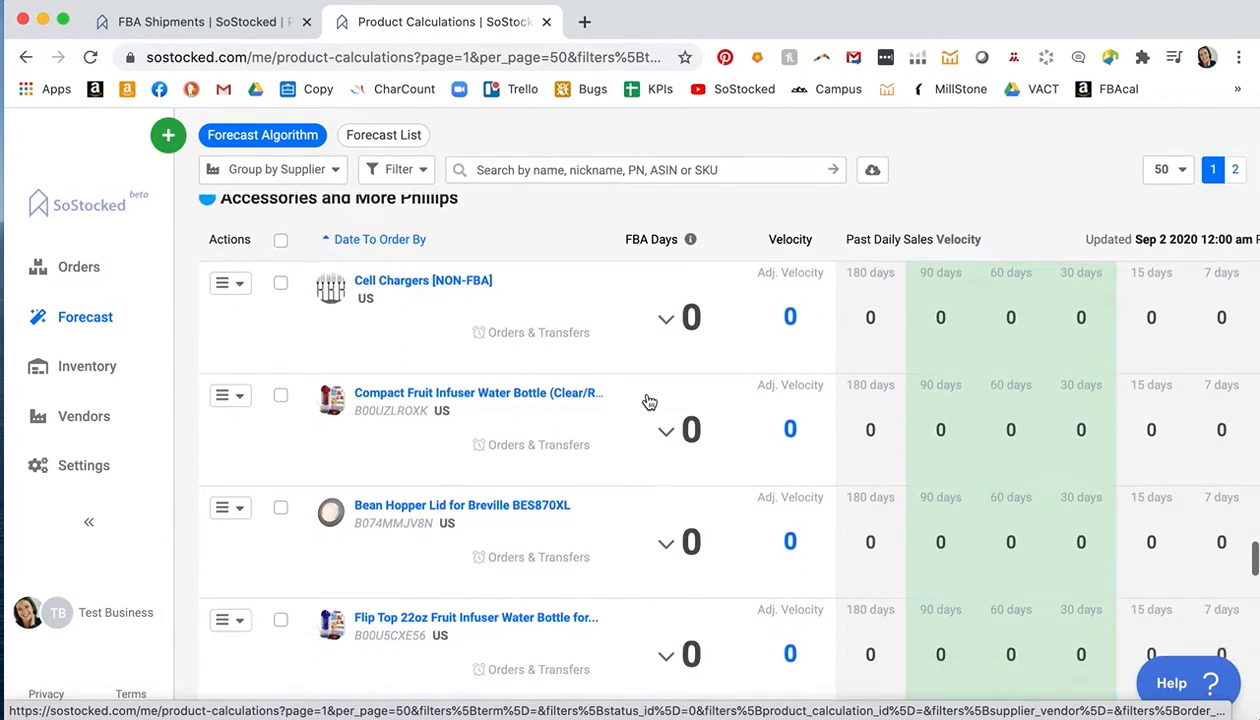
scroll(649, 401, "down", 1)
left_click(548, 169)
type("fin")
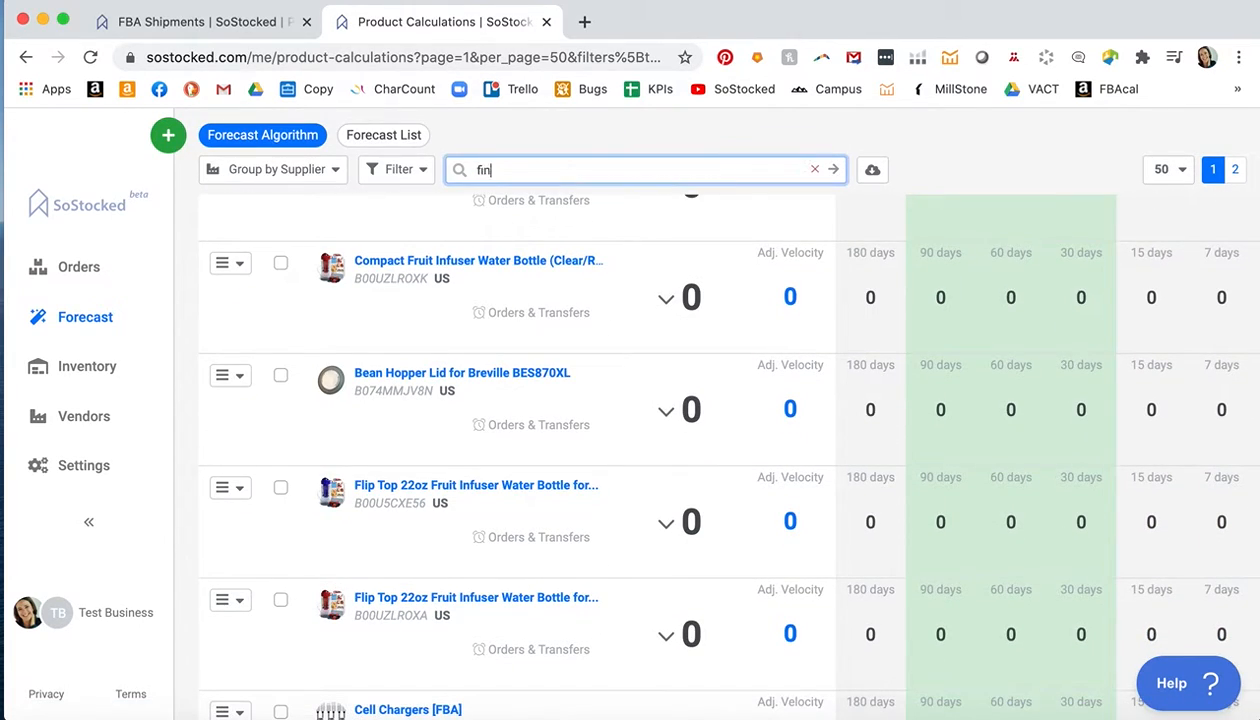
type("ger")
key("Return")
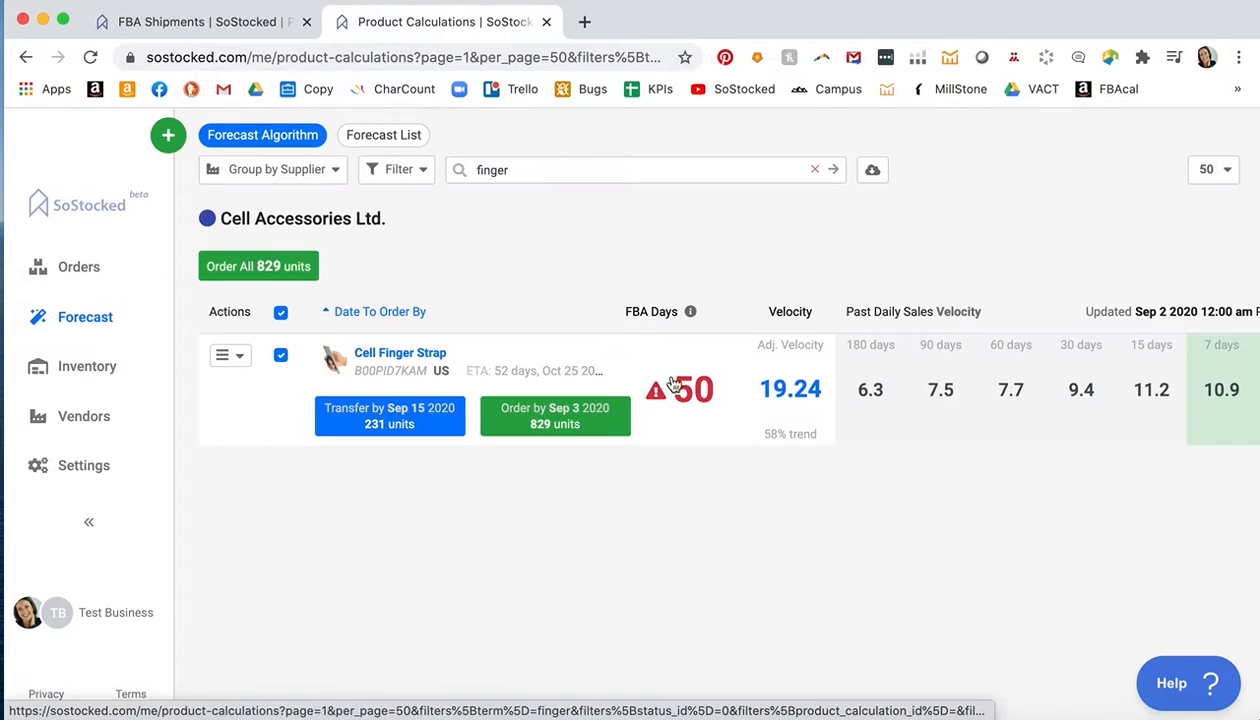
- Expand the Cell Finger Strap forecast and inspect the incoming FBA shipment details for Sep 4 in its Inventory Timeline
scroll(717, 427, "down", 5)
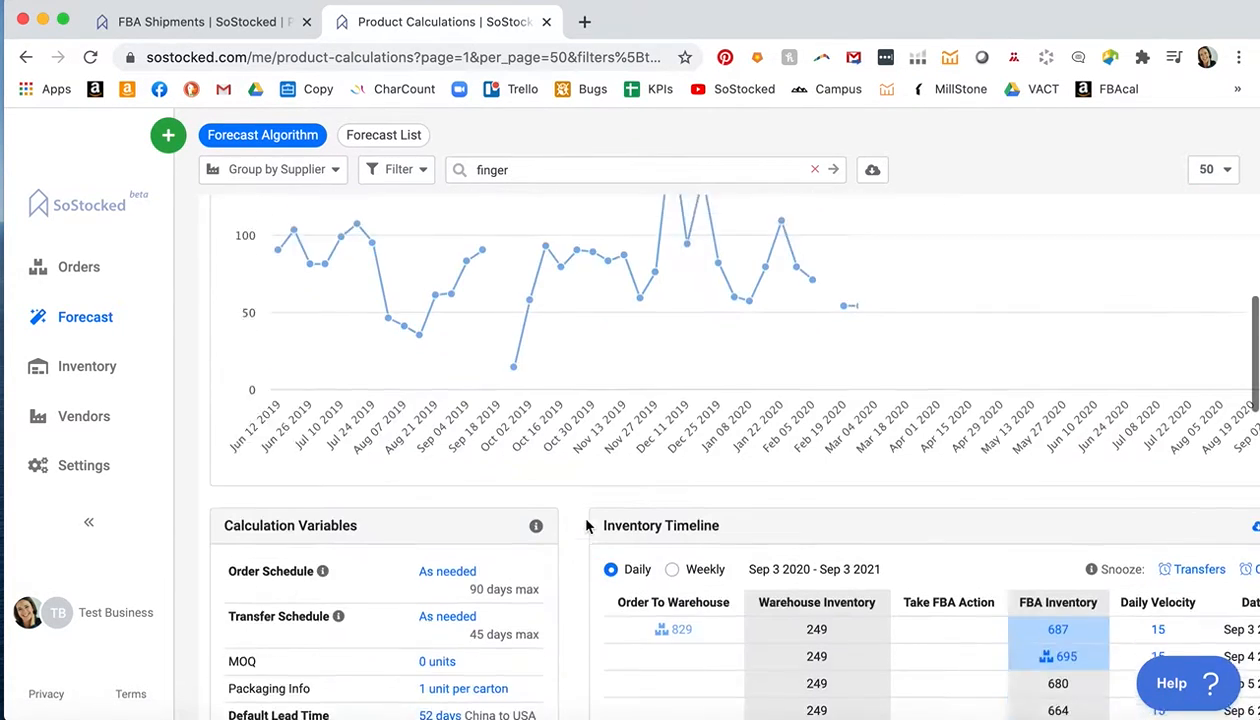
mouse_move(1046, 535)
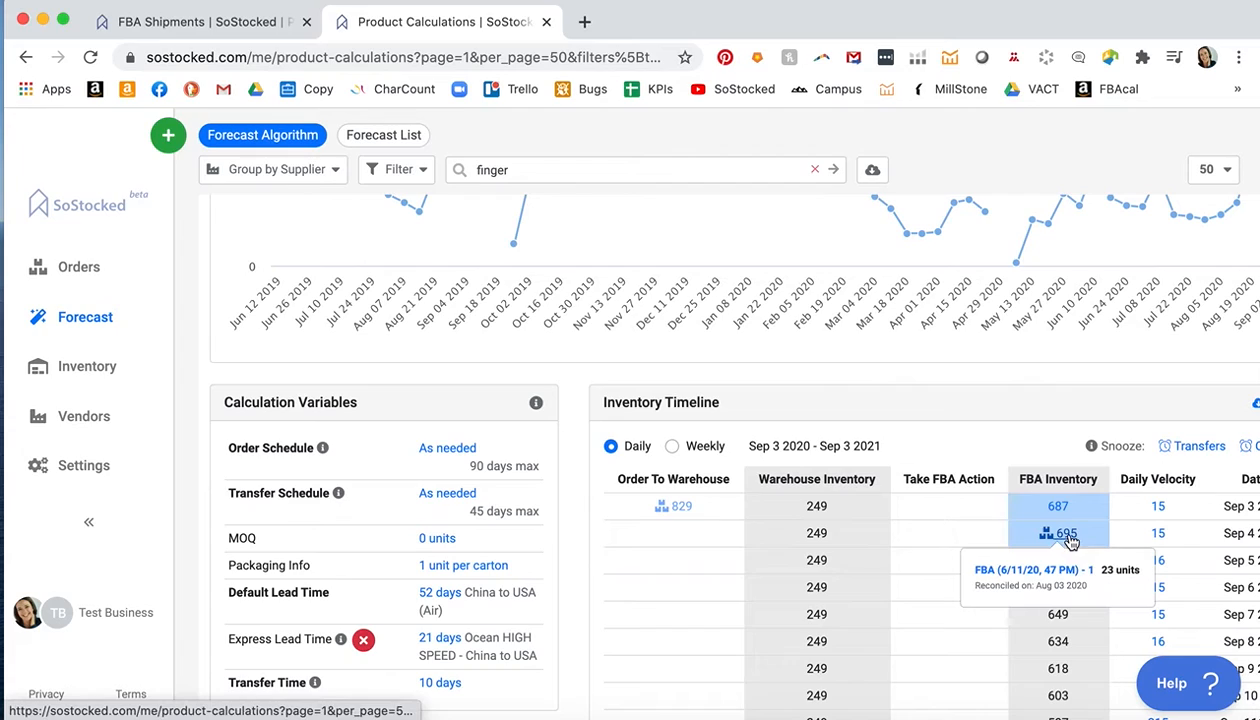
left_click_drag(1101, 572, 1117, 572)
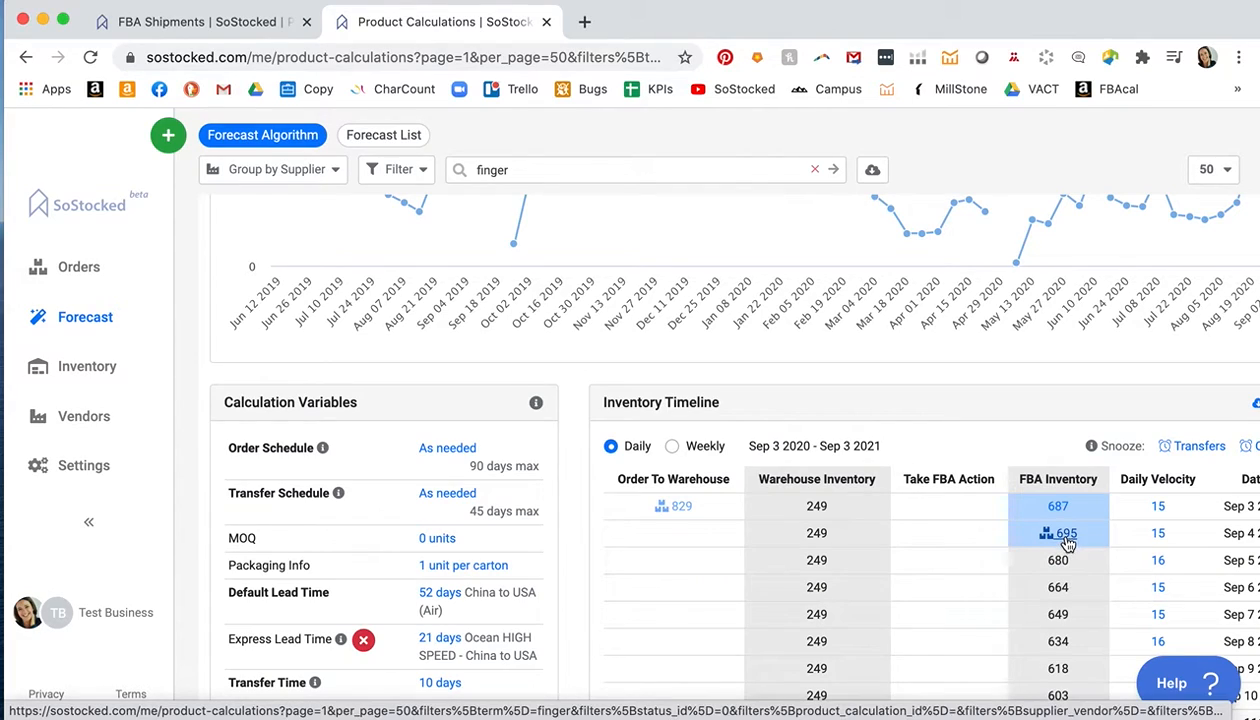
- Switch to the FBA Shipments page and review the shipments' order numbers, reconcile statuses, suppliers and products
left_click(225, 22)
scroll(748, 366, "right", 8)
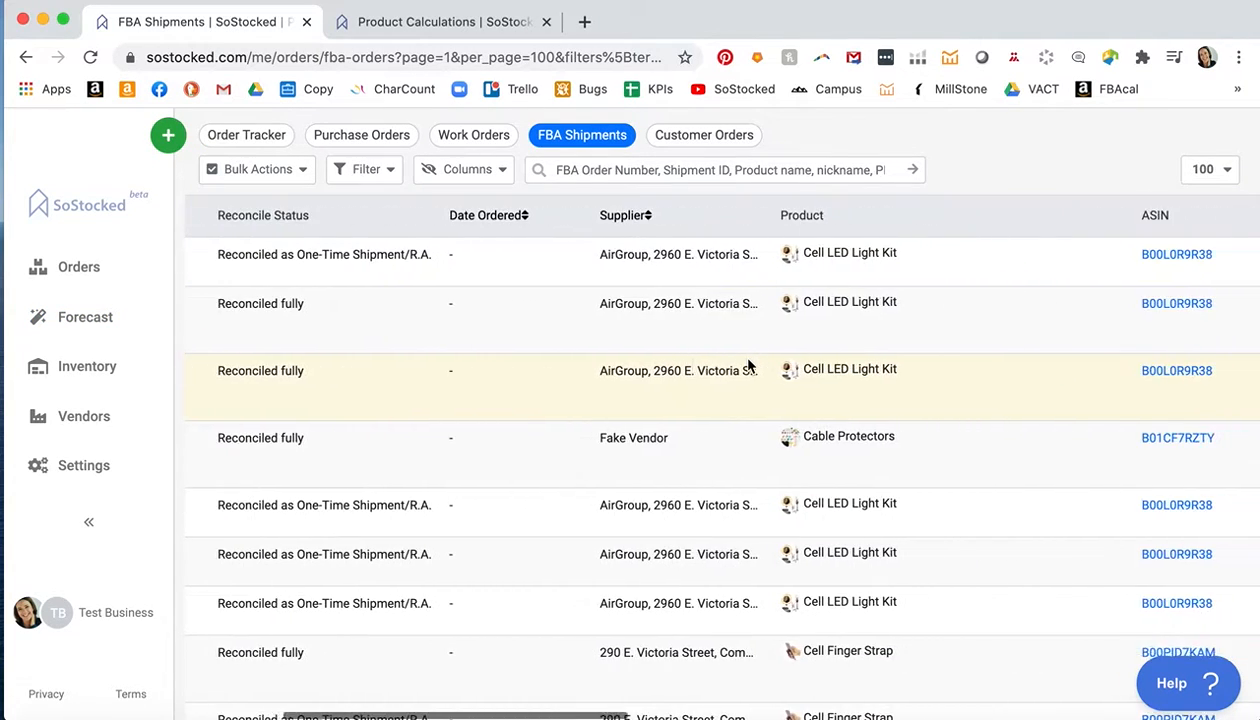
scroll(748, 366, "left", 6)
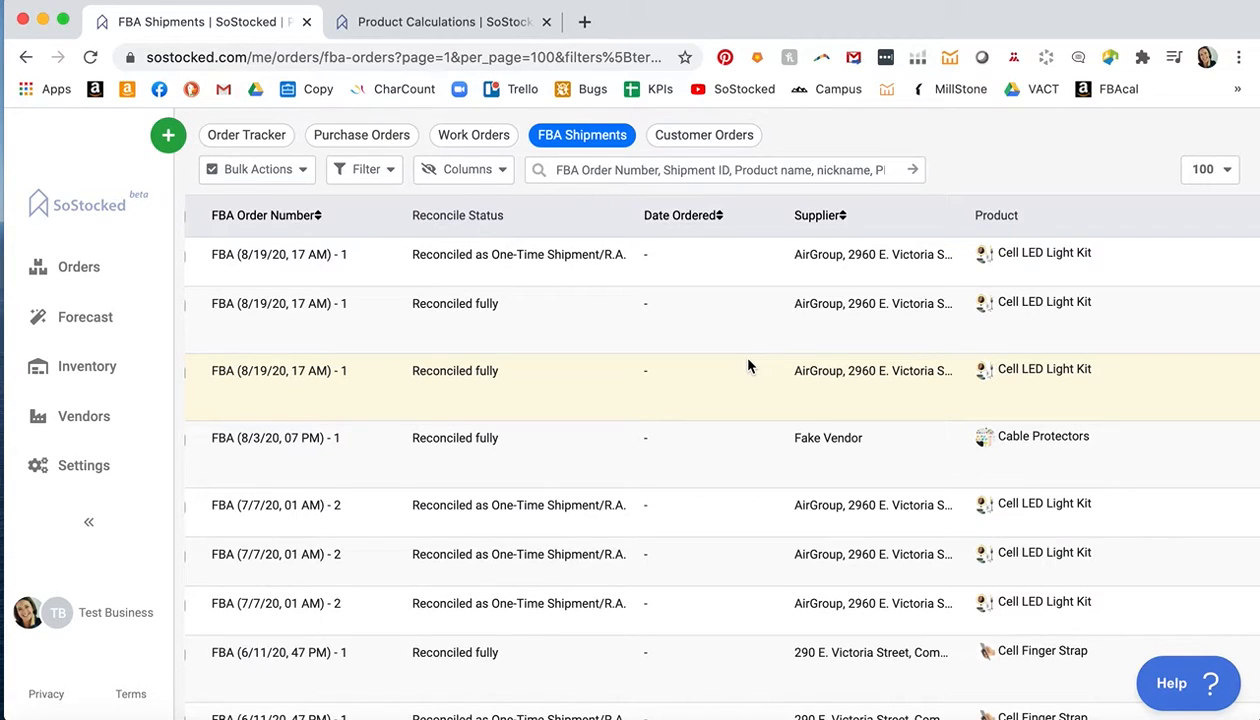
- Return to the Product Calculations forecast and collapse the Cell Finger Strap details
left_click(376, 22)
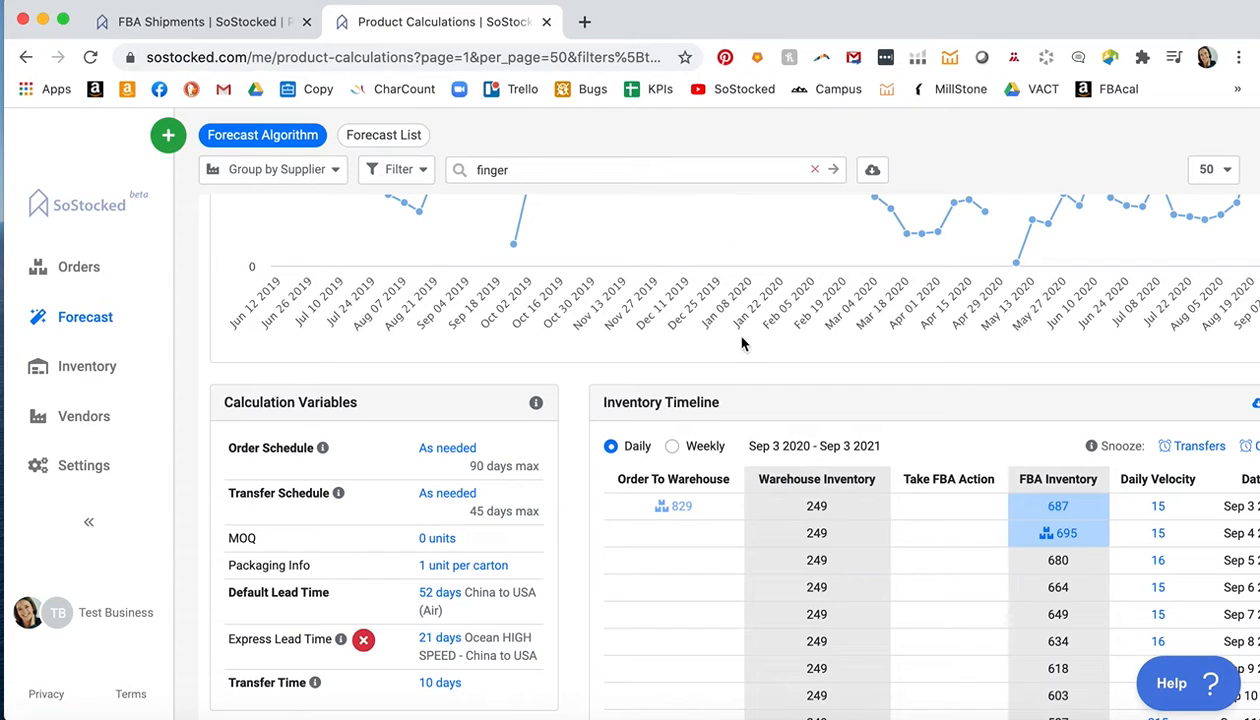
scroll(530, 551, "up", 2)
scroll(530, 551, "up", 10)
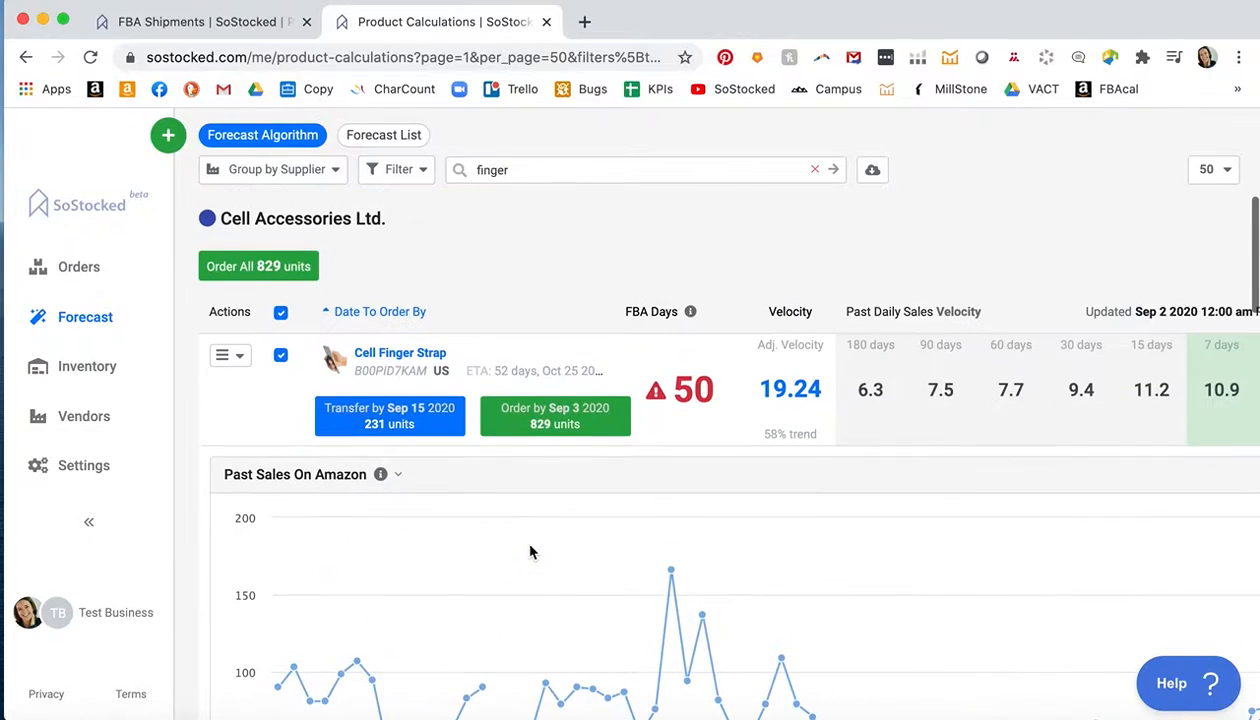
left_click(680, 406)
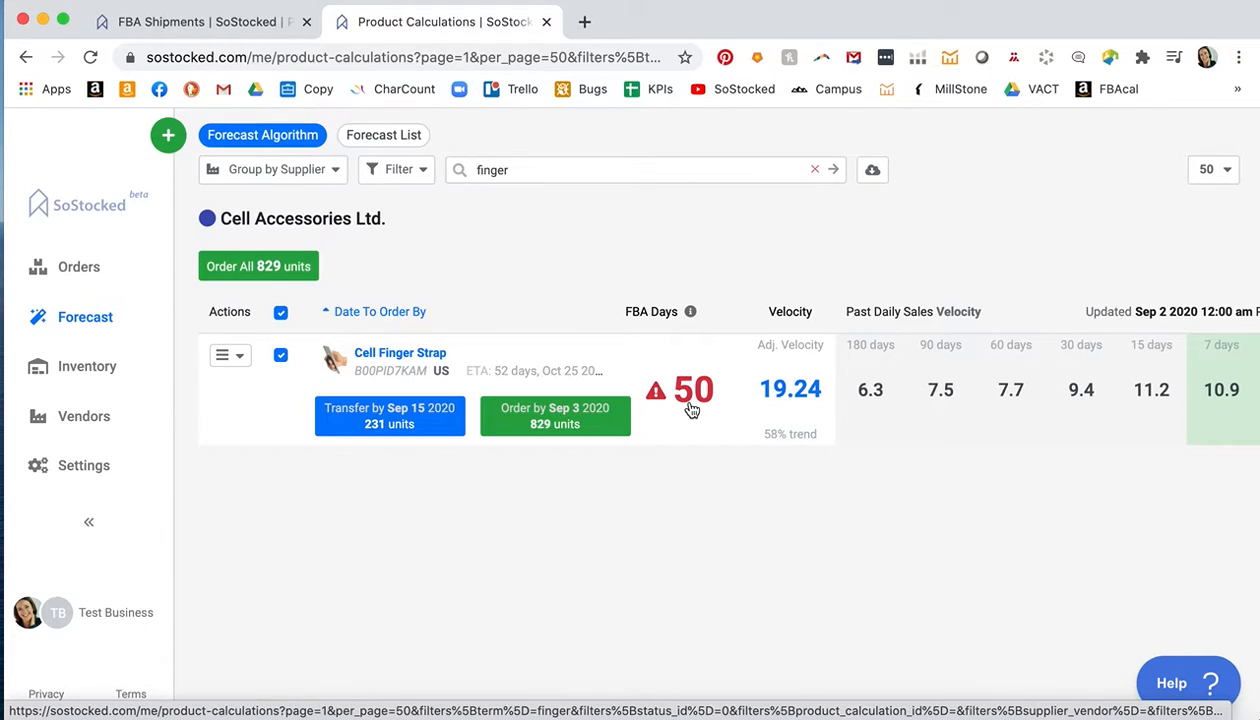
- Open the built-in help and search its articles for "reconcile"
left_click(1175, 684)
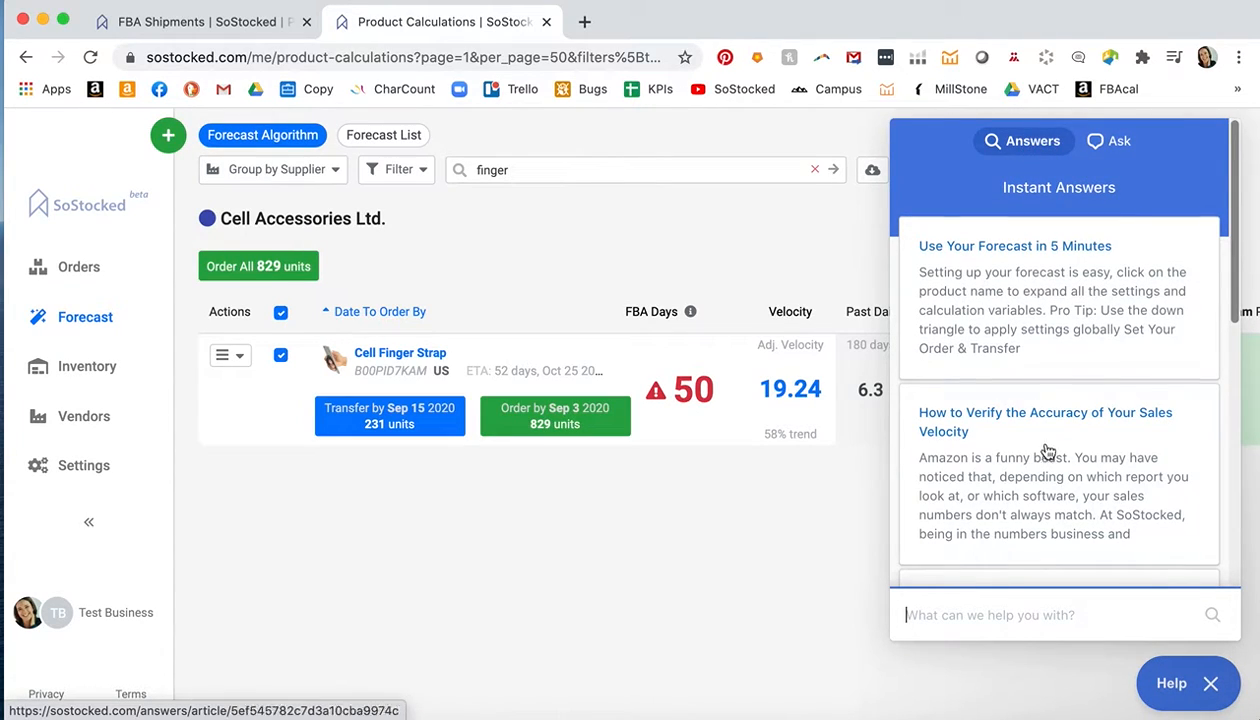
left_click(993, 628)
type("recon")
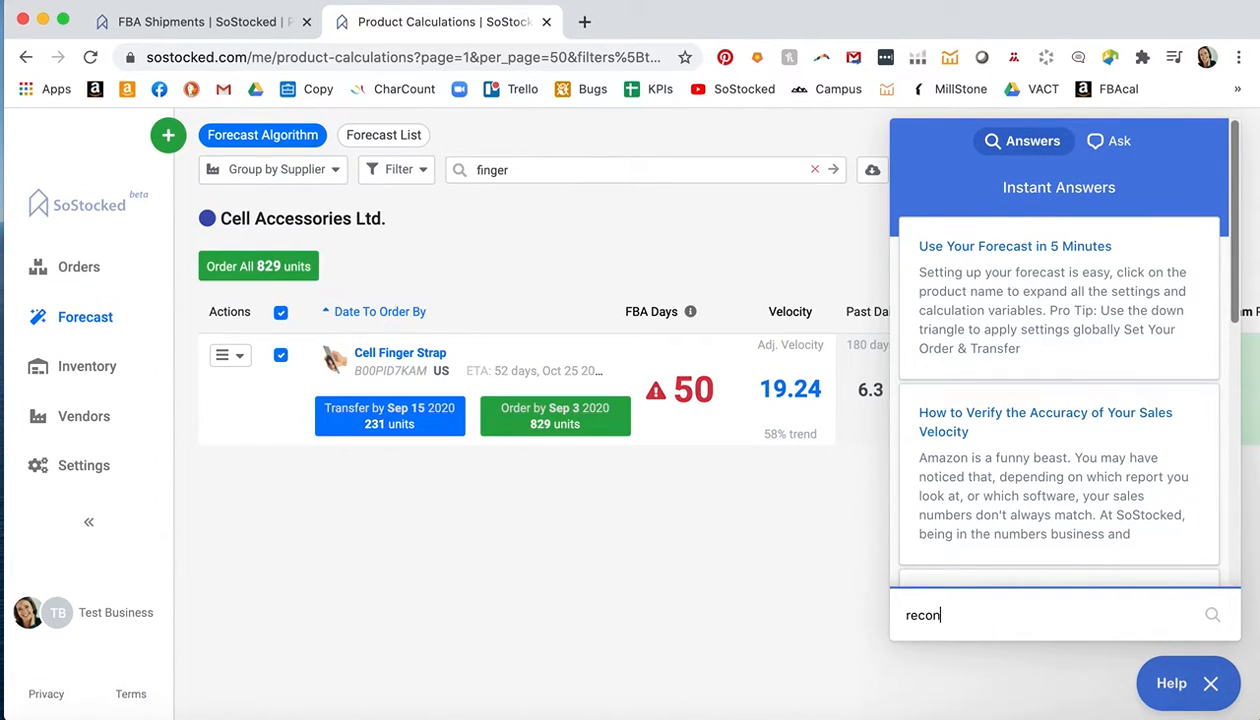
type("cile")
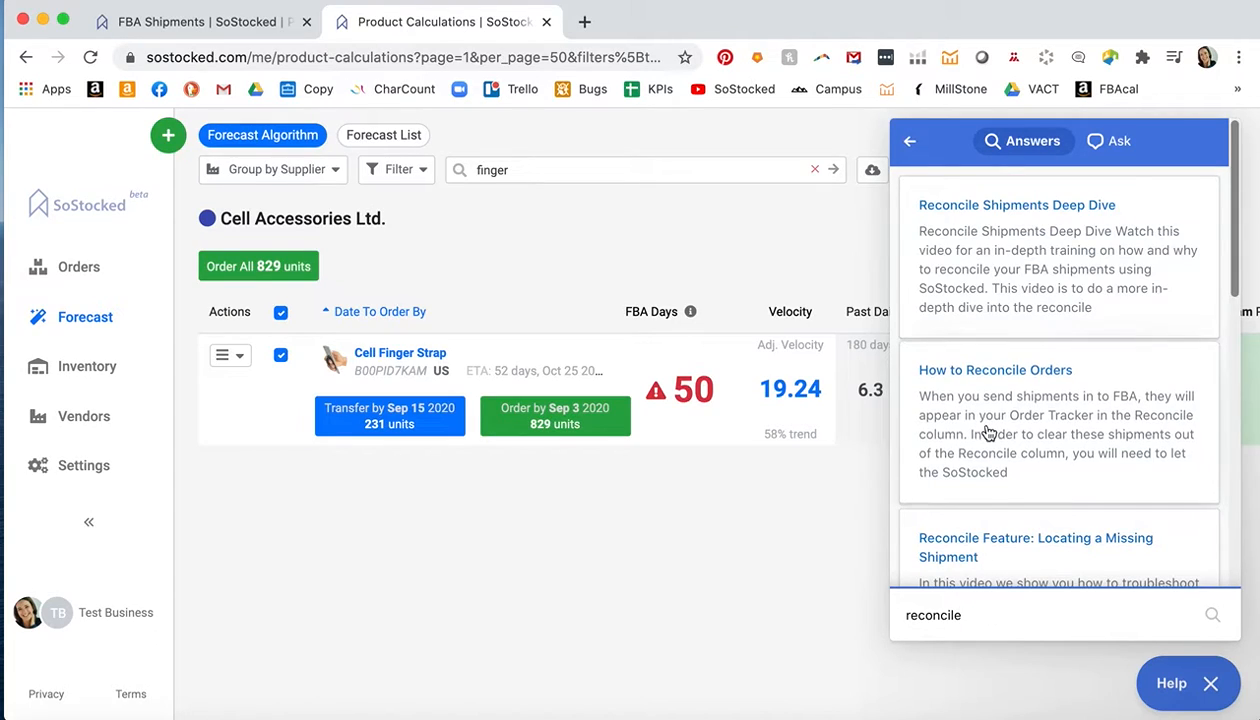